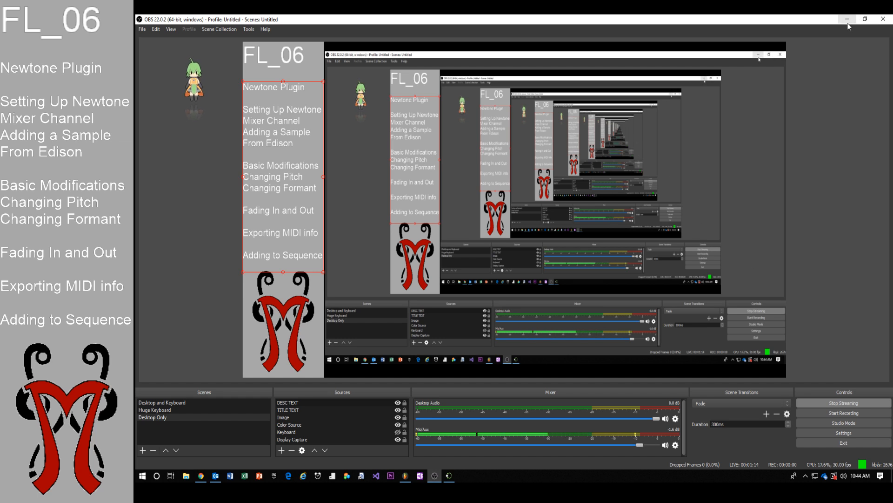
- Switch to FL Studio and rearrange the Wave Candy and mixer windows so the mixer tracks and effect slots are uncovered
click(406, 475)
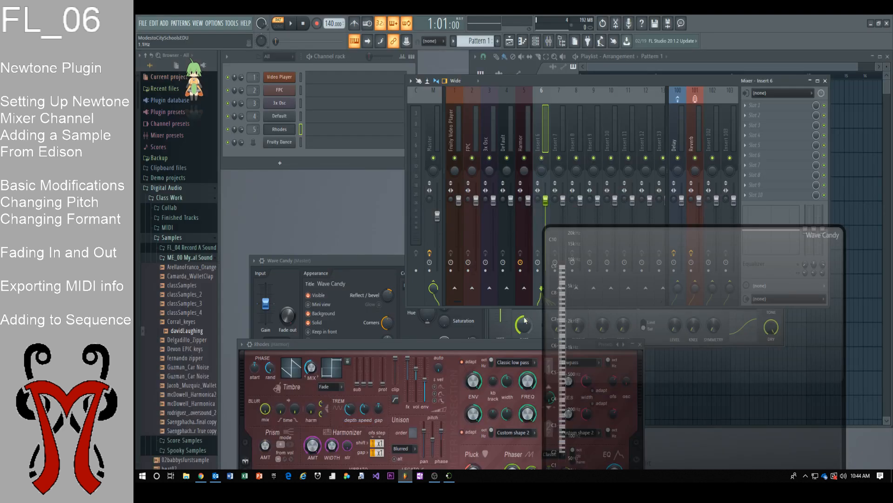
drag(756, 293, 789, 360)
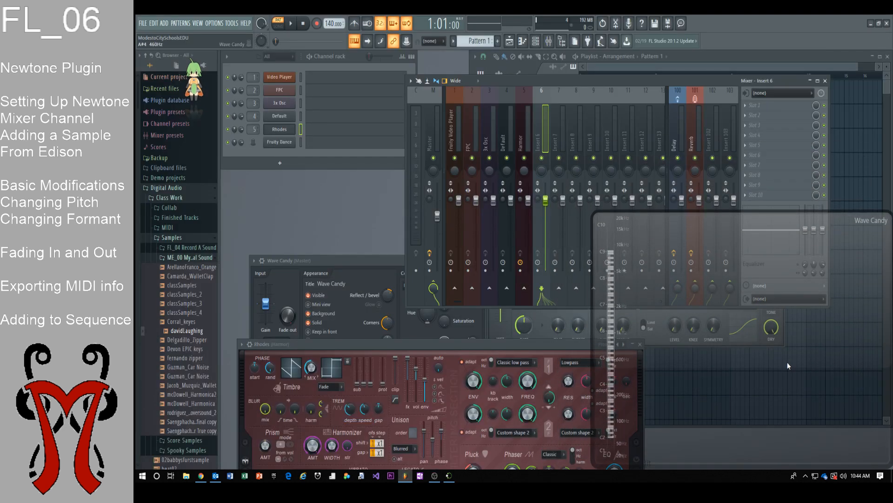
drag(605, 79, 445, 75)
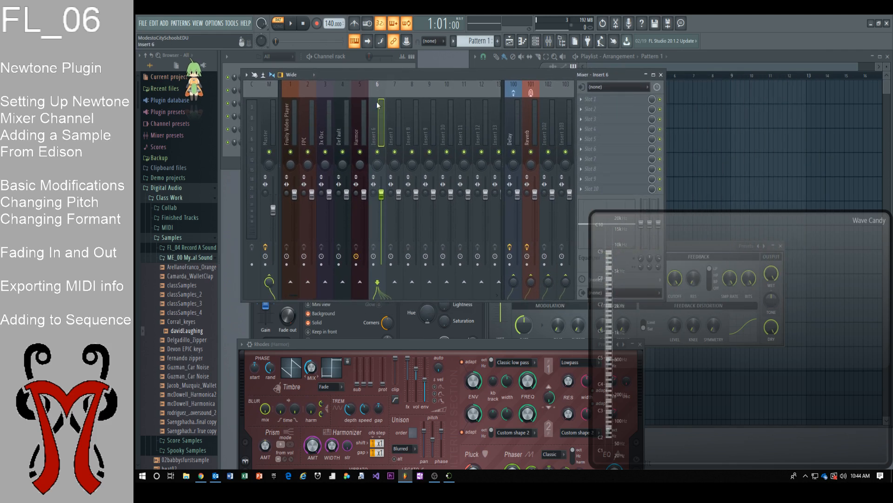
- Rename the Insert 6 mixer track as REC 2
right_click(373, 139)
click(439, 92)
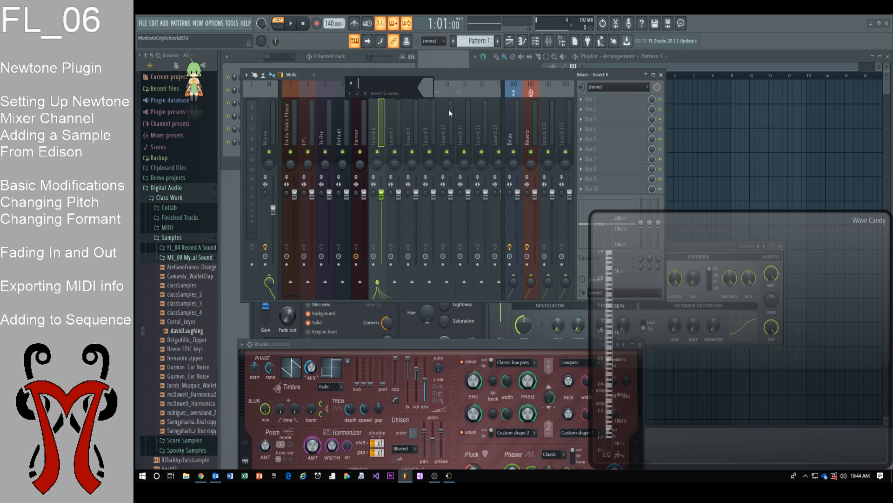
text(REC 2)
key(Return)
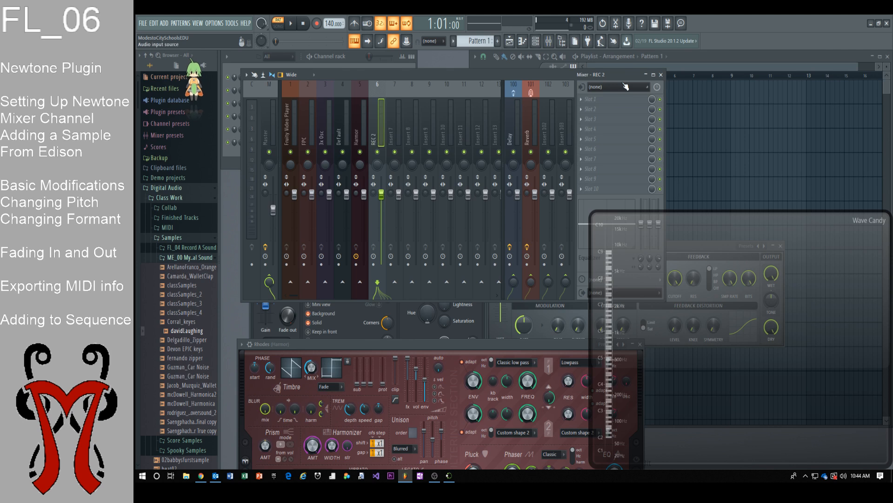
- Set the audio input of the REC 2 mixer track to the mono source In 2
click(378, 153)
click(625, 86)
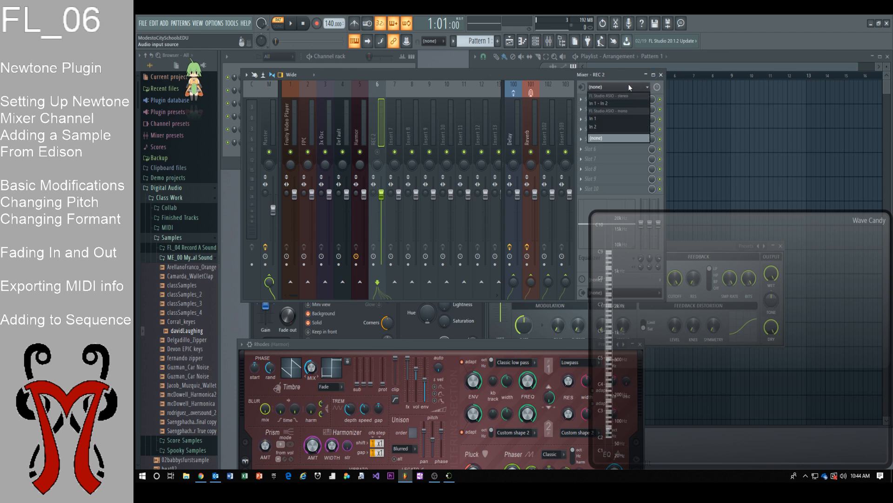
click(610, 127)
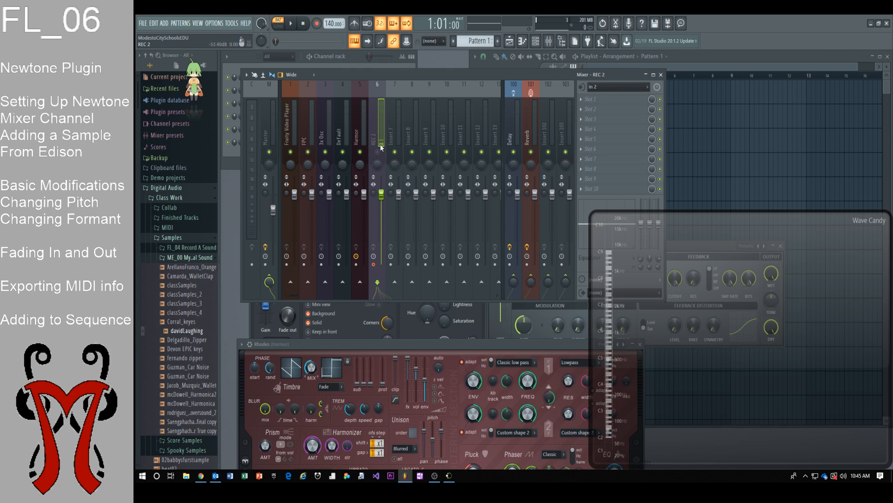
- Try In 1 as the audio input of the REC 2 mixer track, and set it back to In 2
drag(423, 73, 417, 72)
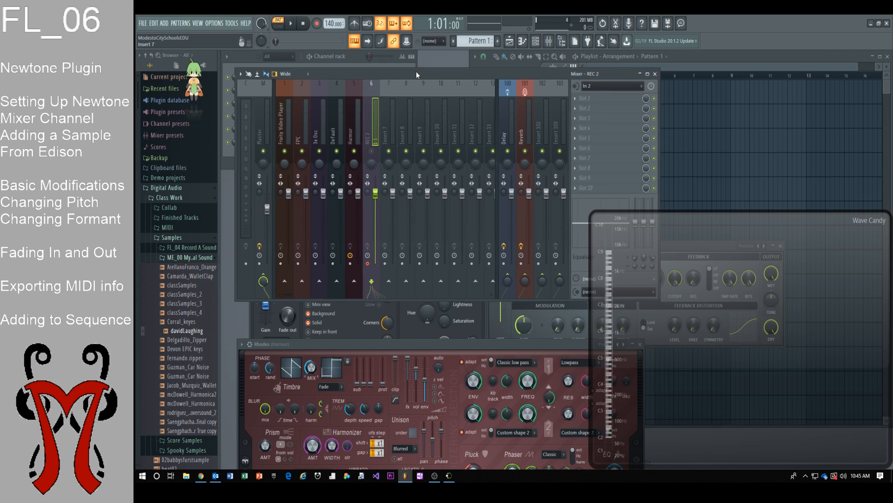
click(602, 91)
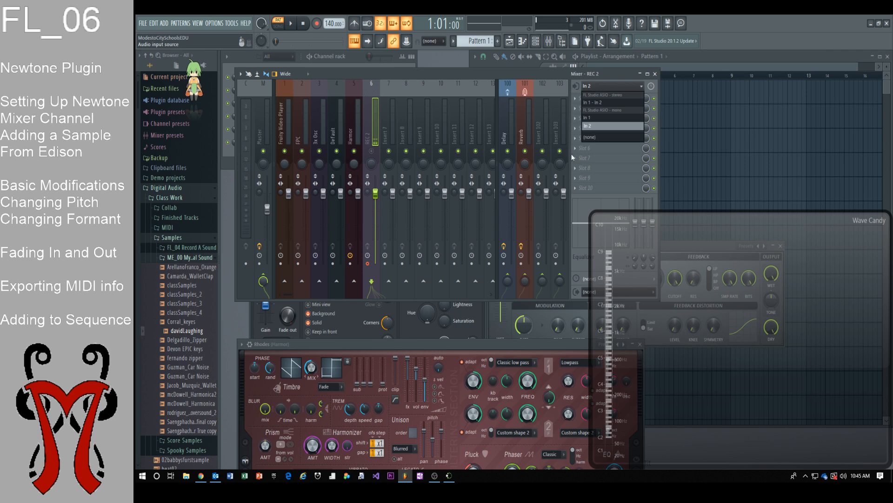
click(593, 119)
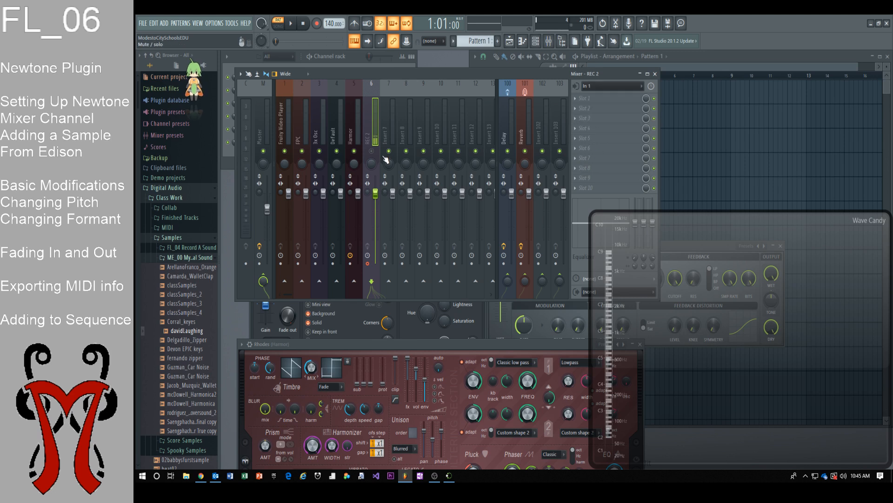
click(587, 85)
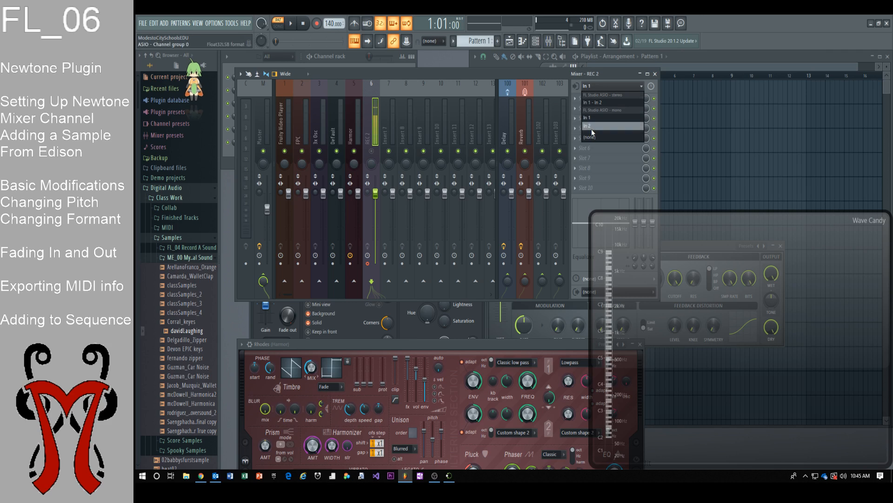
click(591, 129)
click(606, 87)
click(600, 86)
click(599, 84)
click(599, 83)
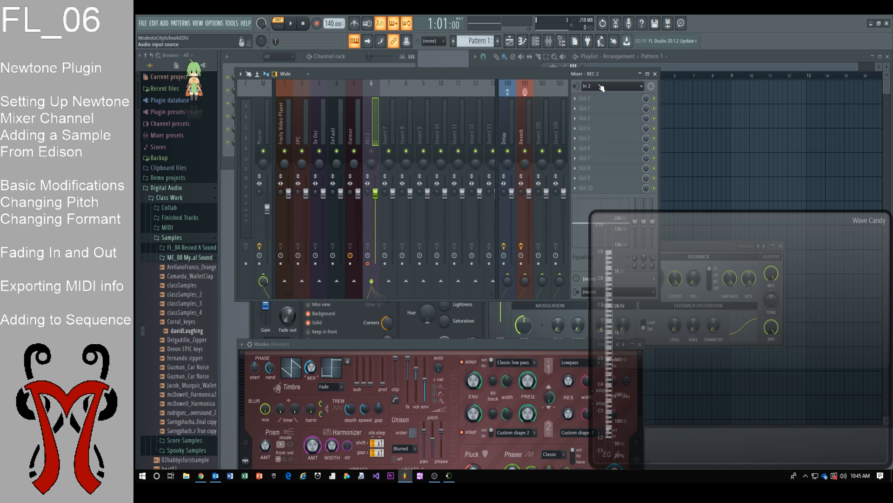
click(599, 84)
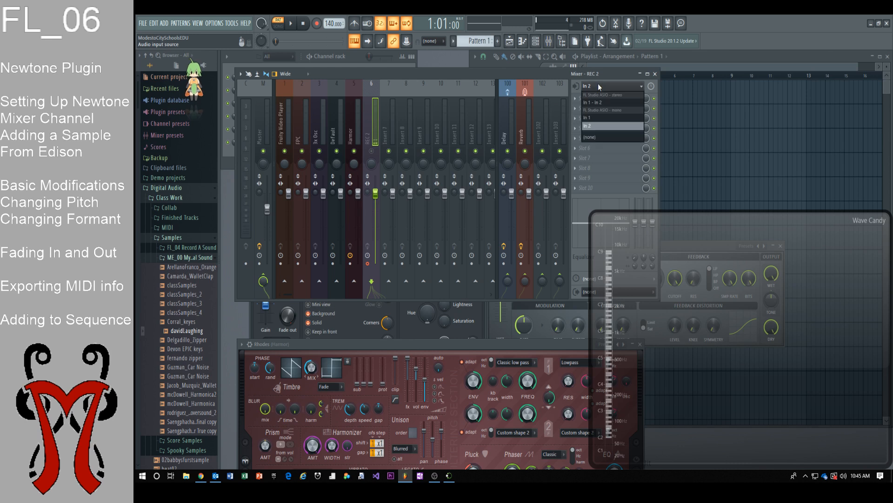
click(596, 126)
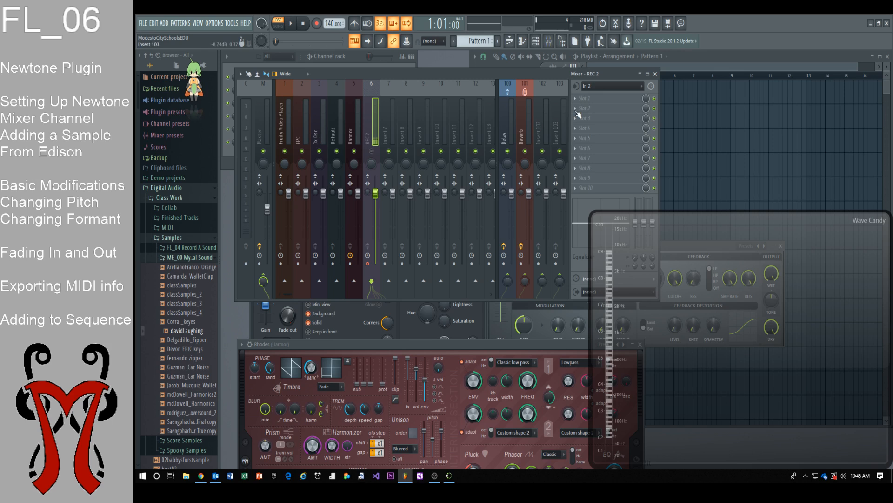
- Change the color of the REC 2 mixer track to a red shade, keeping its name
drag(526, 75, 519, 57)
right_click(367, 111)
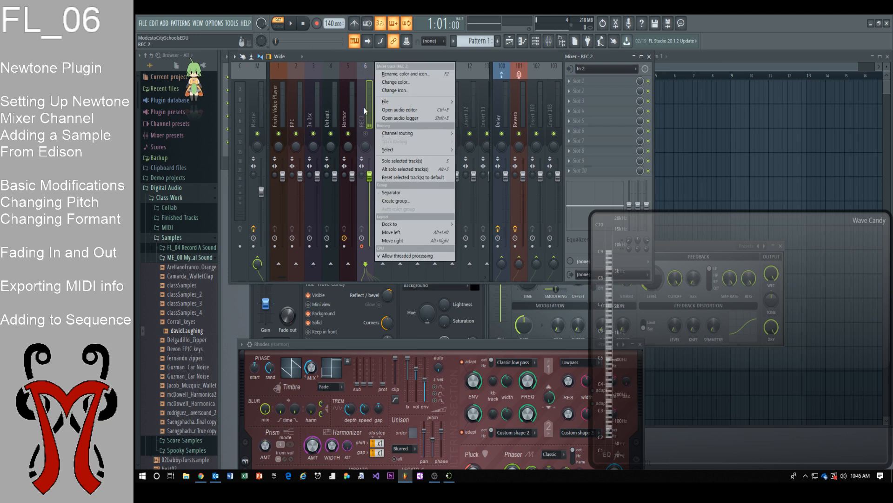
click(410, 77)
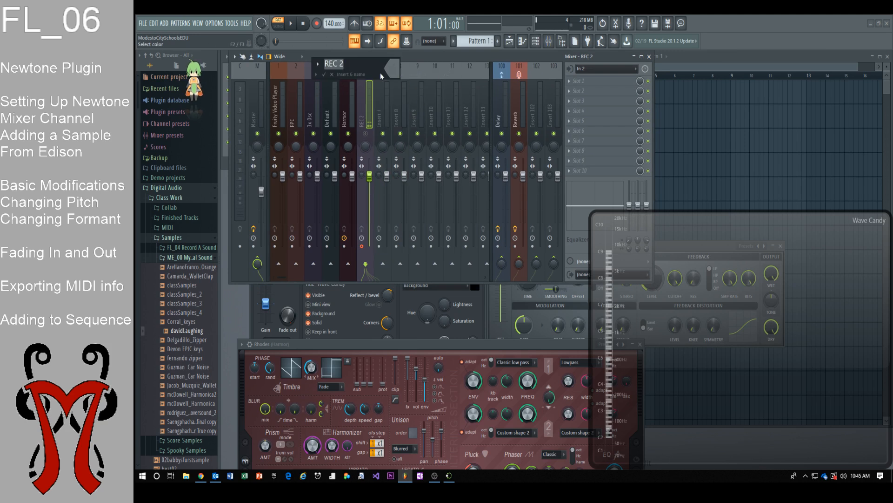
click(392, 71)
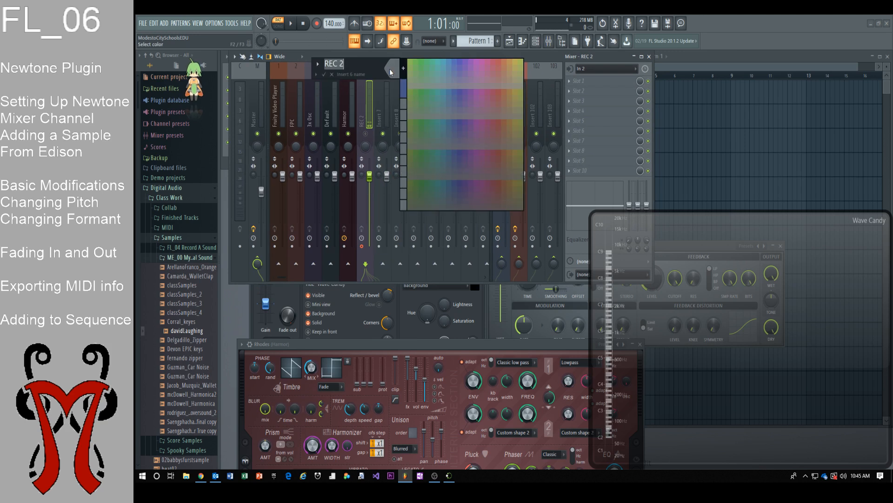
click(500, 64)
key(Return)
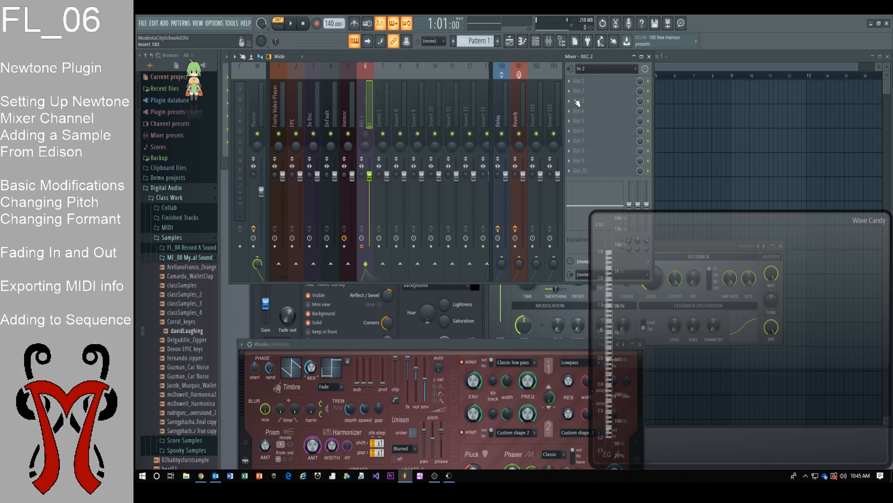
- Load Edison into effect slot 10 of the REC 2 track and move its window clear of the effect slots
click(570, 171)
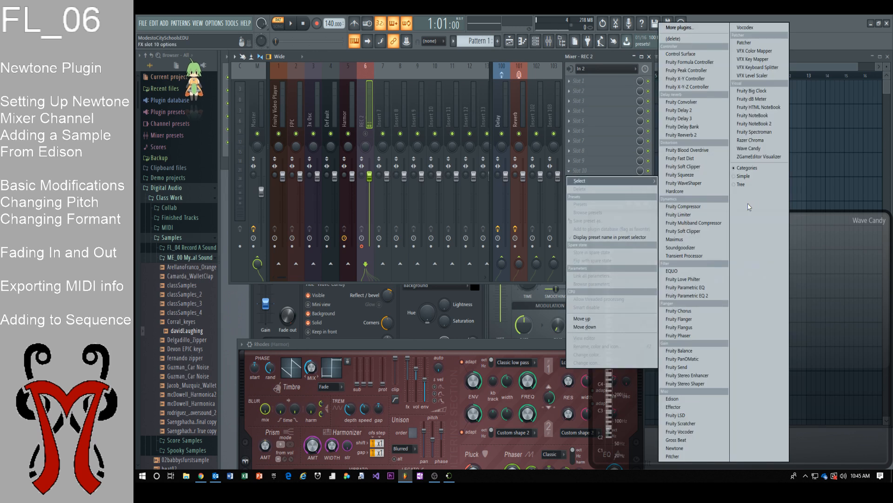
click(675, 398)
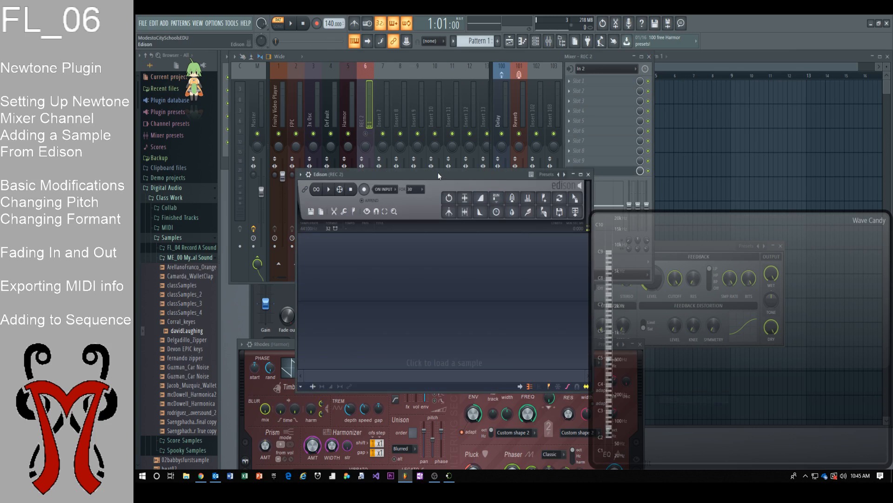
drag(427, 171, 422, 149)
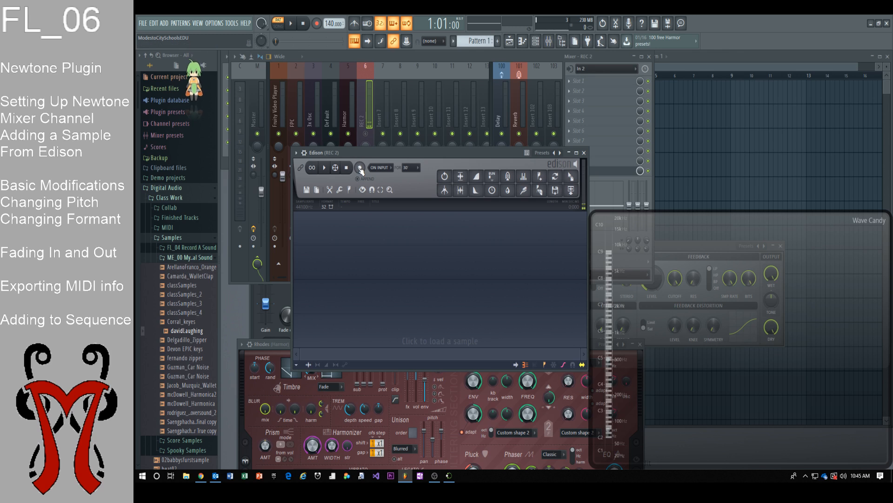
drag(364, 152, 347, 116)
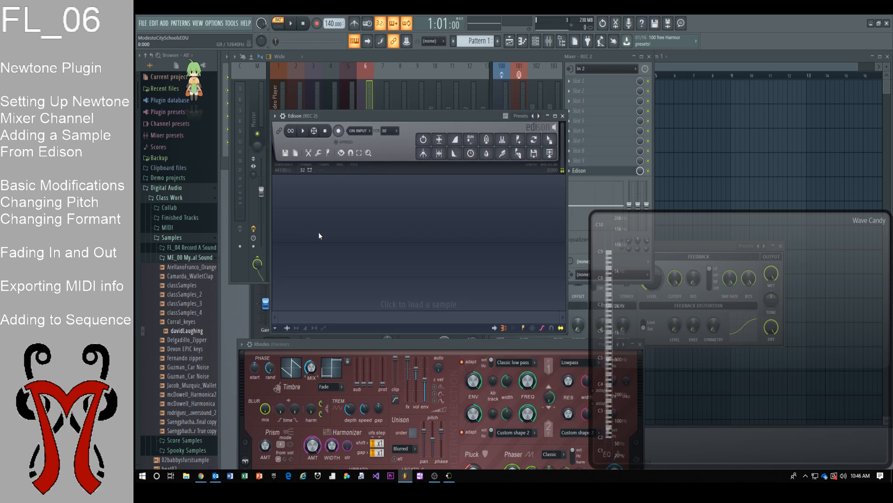
- Record a voice take in Edison and select the section from about 2.485 to 3.927 seconds
click(338, 130)
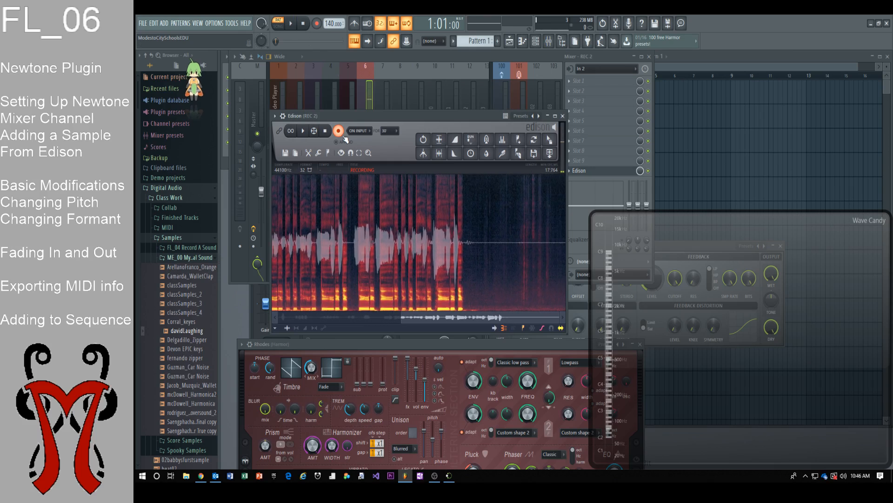
click(341, 132)
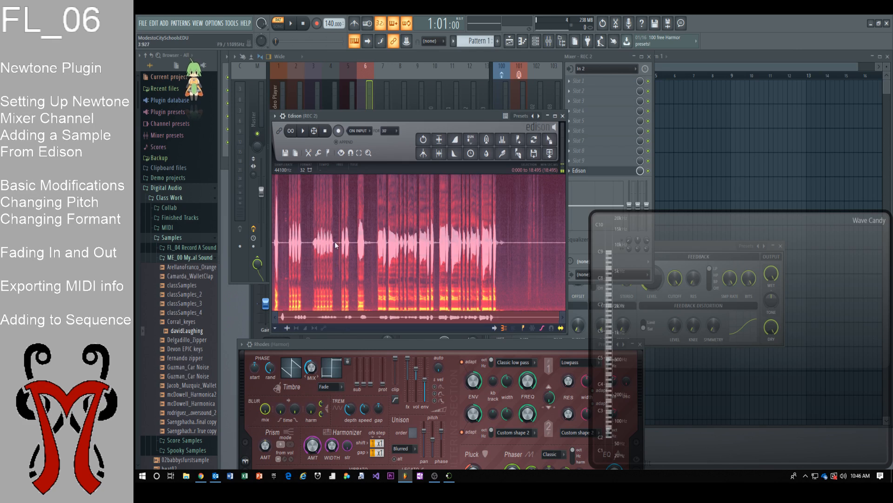
drag(372, 246, 312, 246)
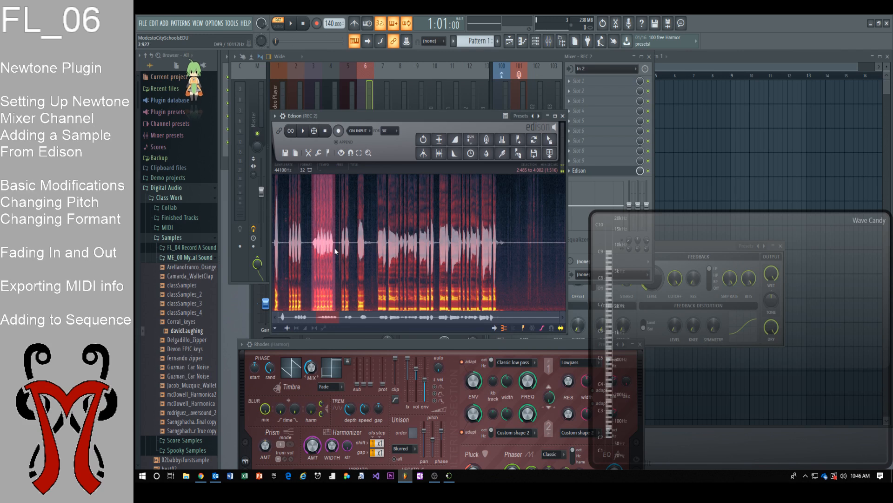
drag(336, 248, 335, 249)
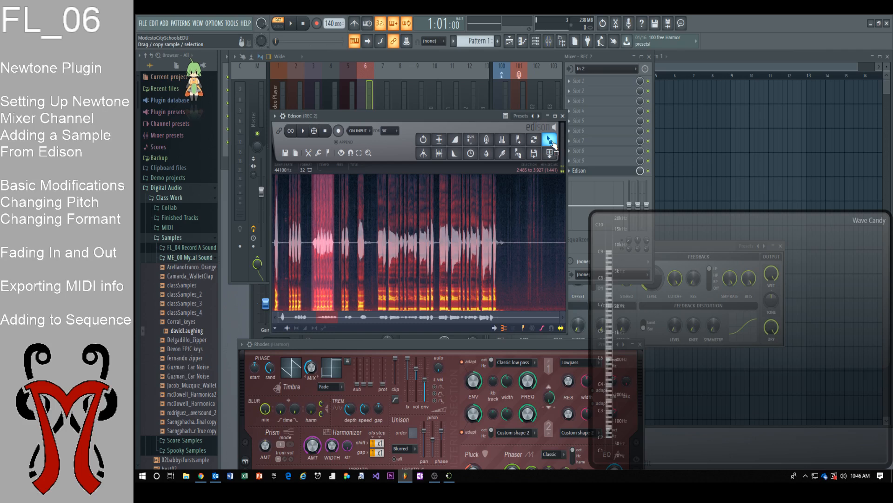
- Magnify the screen to 500% to examine Edison's tool for dragging or copying the sample selection, and close the magnifier
key(super+plus)
key(super+plus)
key(super+plus)
key(super+plus)
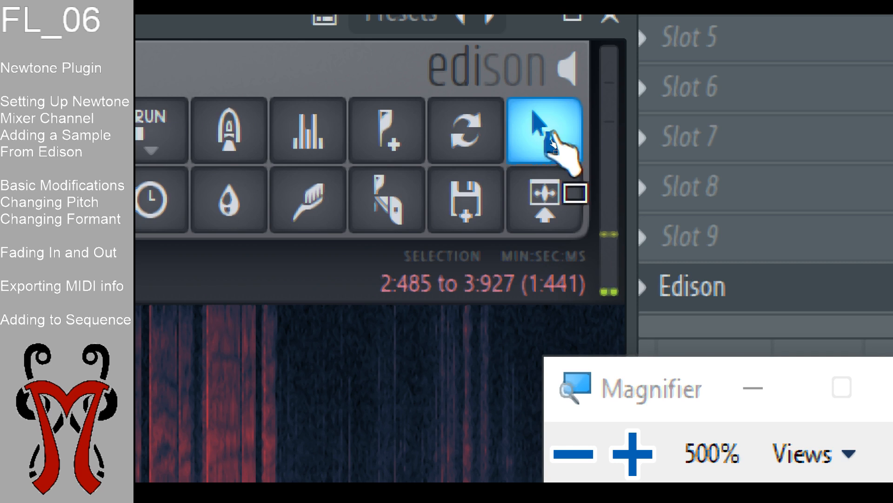
key(super+Escape)
- Move the Edison window below the mixer and rename the Insert 7 mixer track as Newtone
drag(487, 117, 435, 237)
click(379, 106)
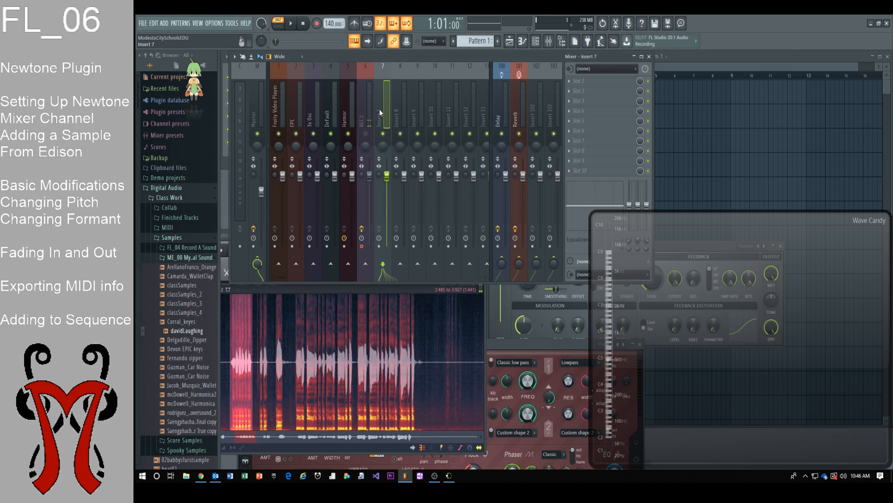
right_click(380, 114)
click(426, 75)
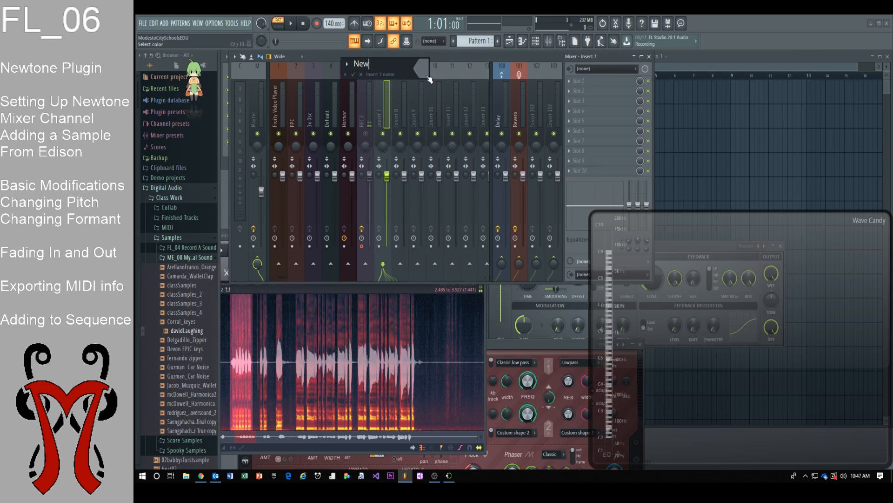
key(Return)
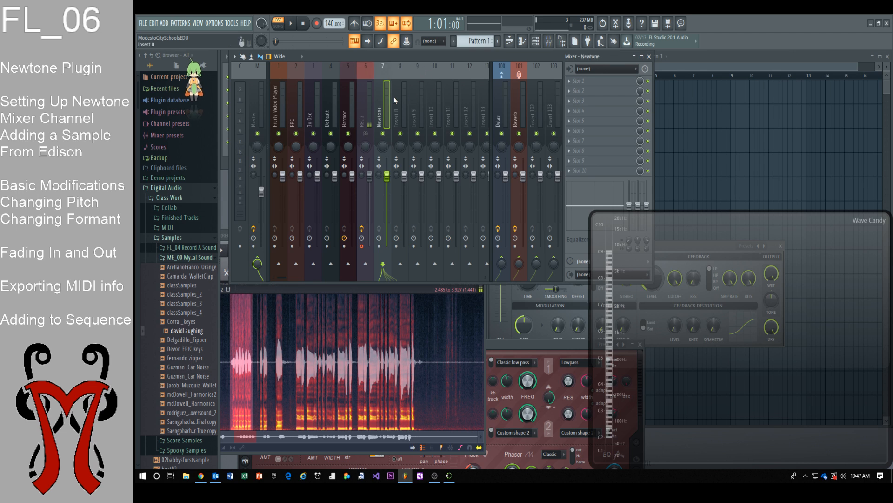
- Load the Newtone plugin into effect slot 1 of the Newtone track and move its window beside the mixer tracks
click(571, 81)
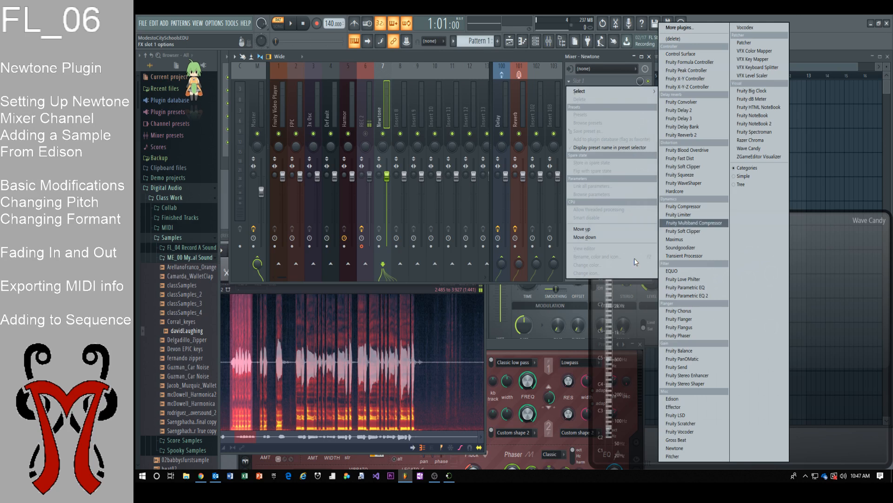
mouse_move(605, 91)
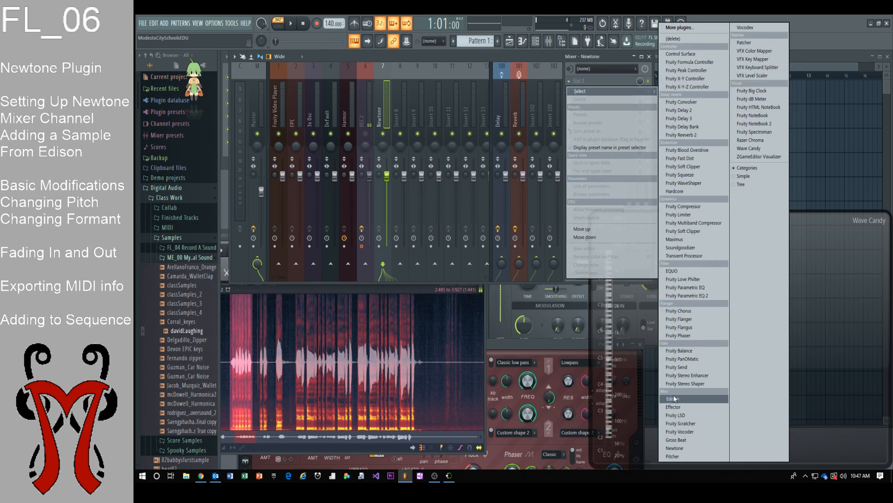
click(678, 449)
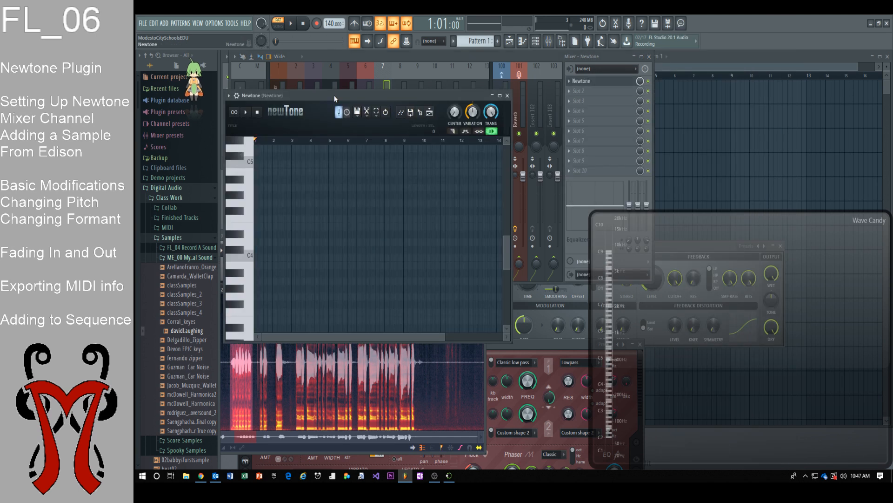
drag(334, 95, 649, 98)
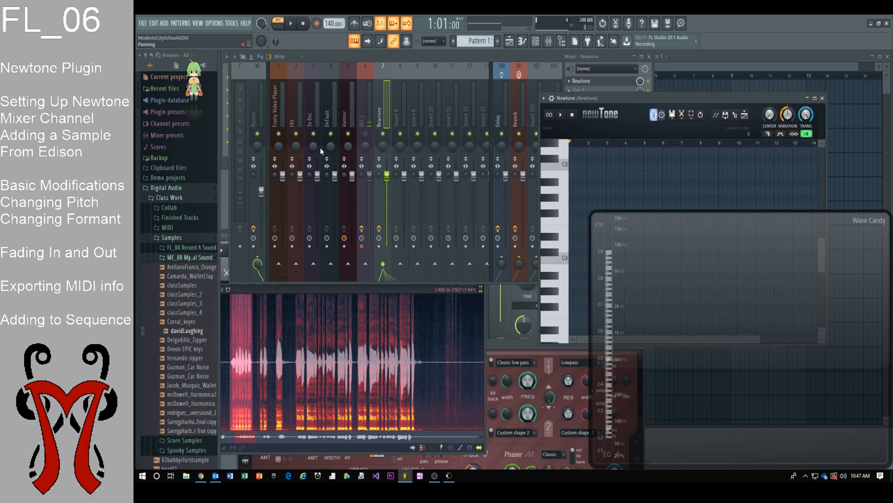
- Select the REC 2 mixer track and move the Edison window up over the mixer
click(368, 108)
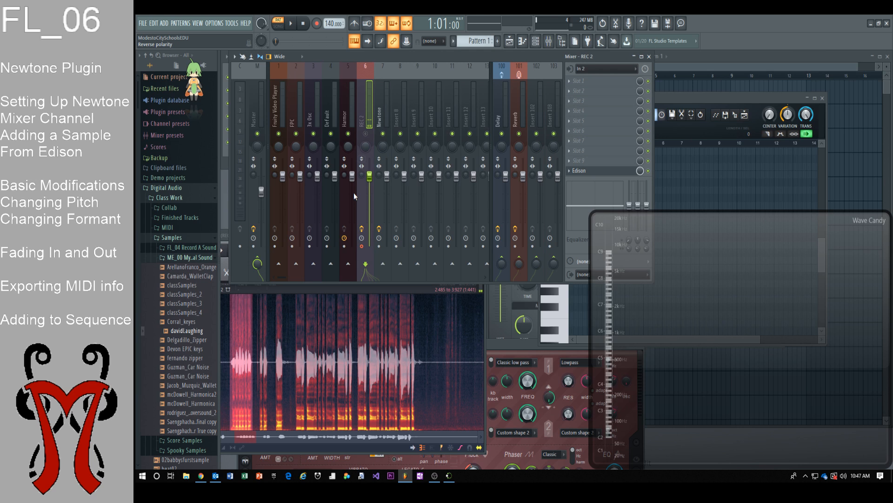
click(222, 264)
drag(266, 236, 294, 133)
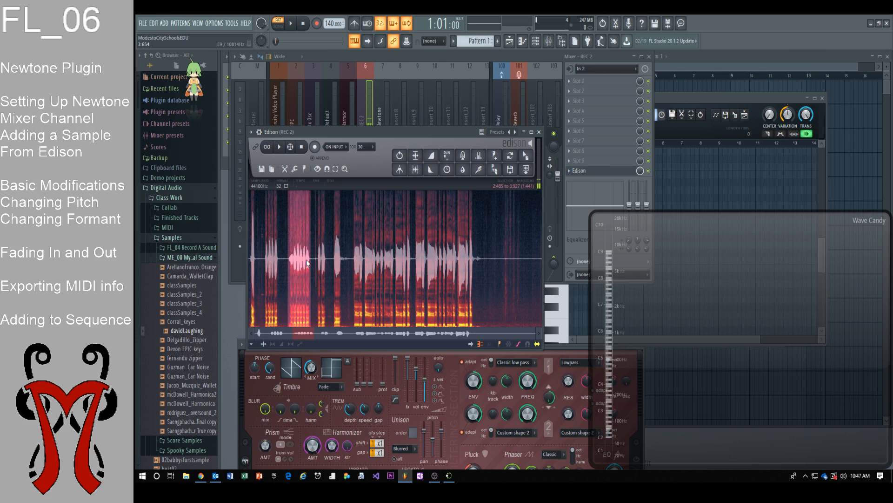
- Magnify the screen to 700% to examine Edison's tool for dragging or copying the sample selection, and close the magnifier
drag(525, 156, 524, 166)
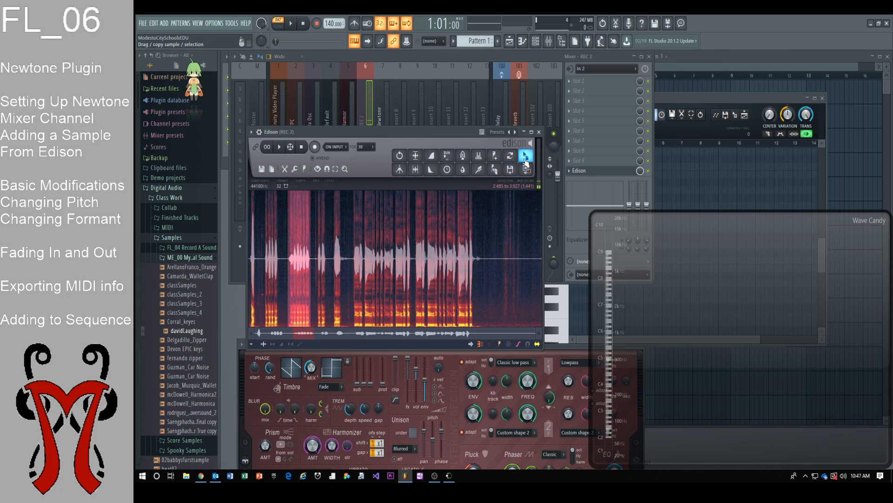
key(super+plus)
key(super+plus)
key(super+Escape)
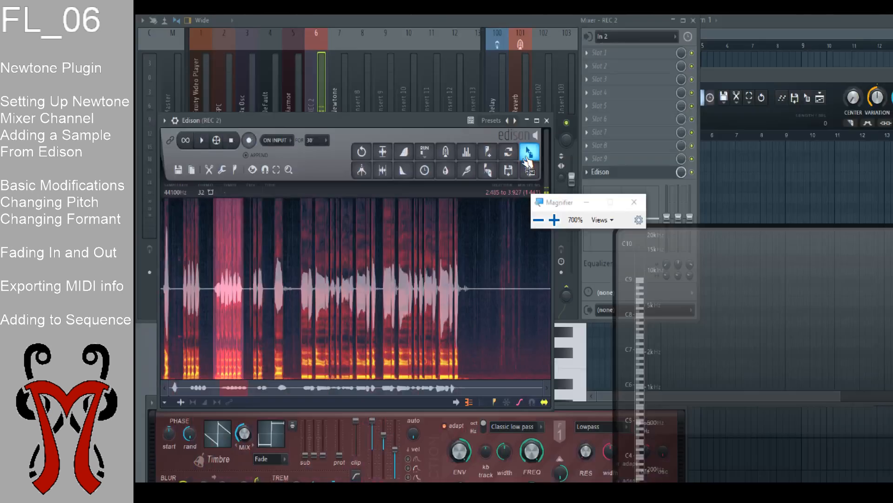
- Move the Newtone window clear of Edison and copy the selected Edison audio into Newtone
drag(693, 97, 748, 68)
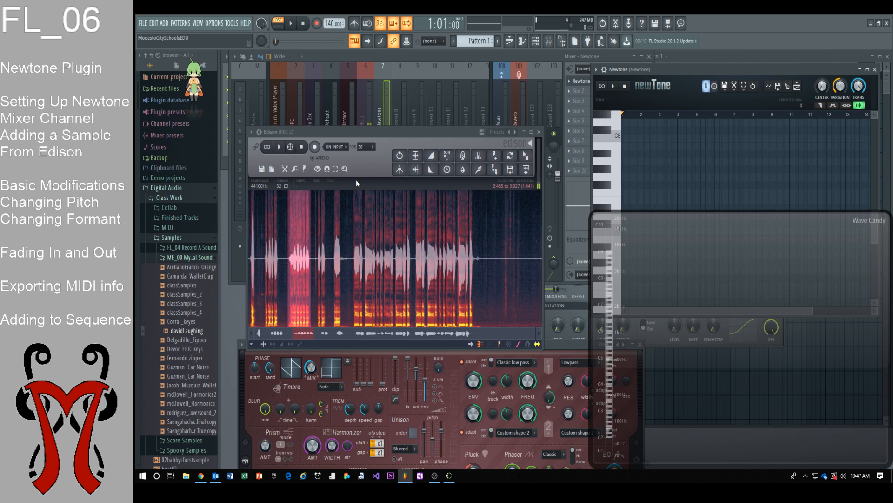
drag(526, 155, 666, 89)
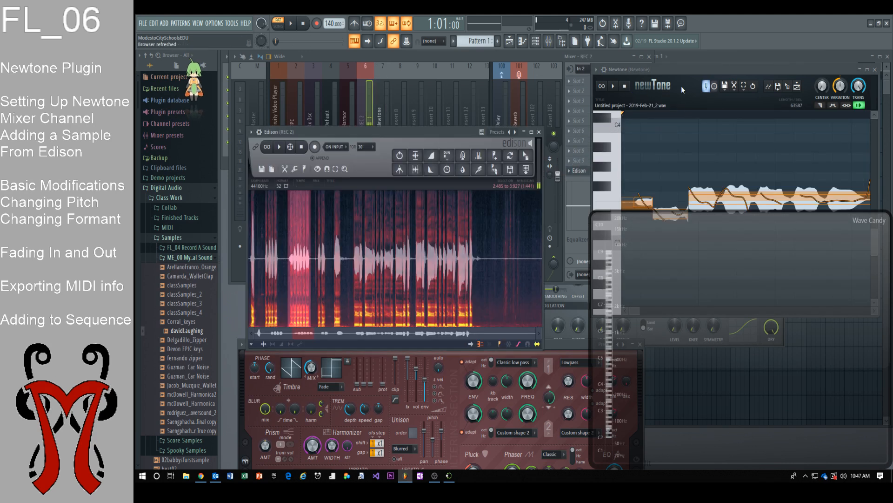
- Move the Newtone window over Edison and enlarge it in height and width
drag(716, 68, 428, 55)
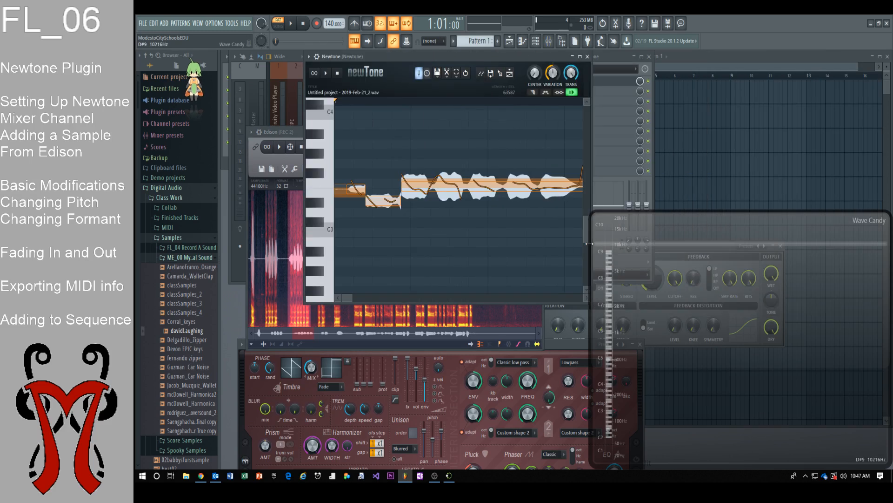
drag(436, 301, 432, 372)
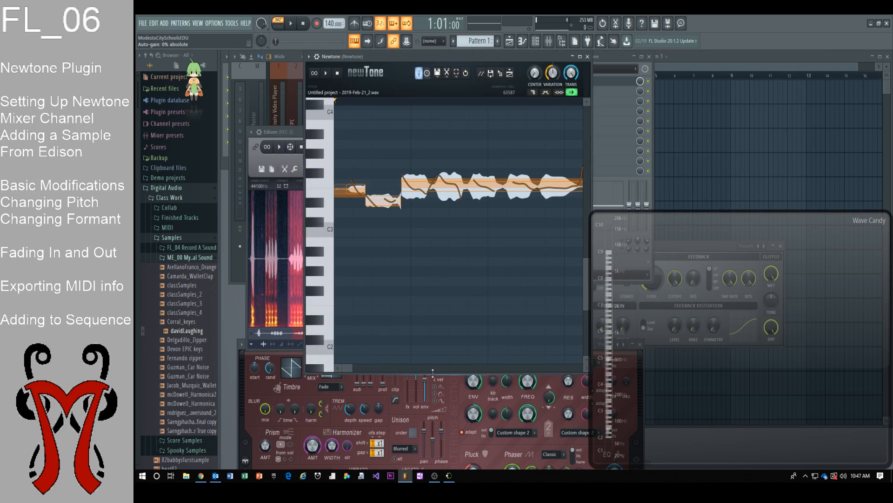
drag(305, 255, 253, 255)
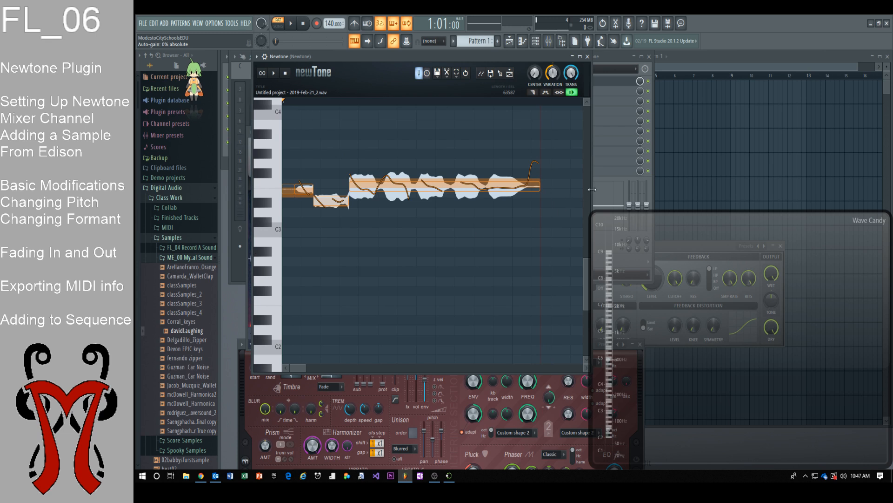
drag(594, 190, 705, 192)
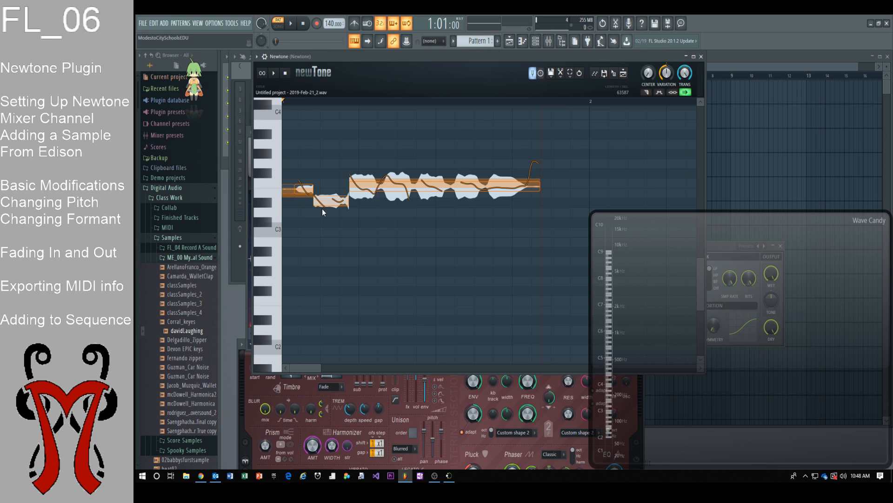
- Play the loaded sample in Newtone and stop the playback
click(276, 74)
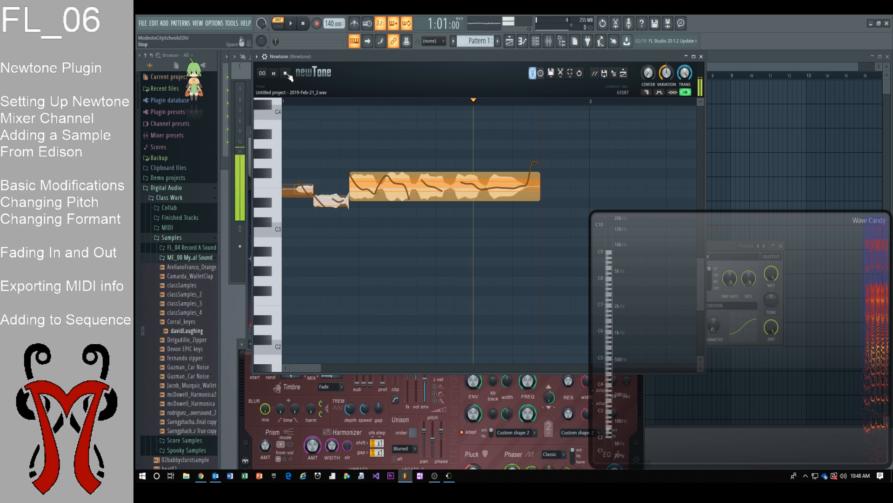
click(286, 74)
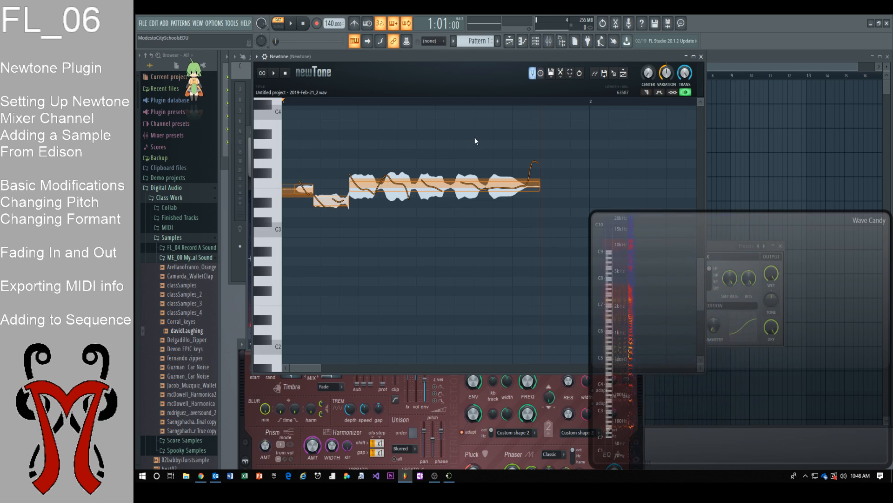
drag(485, 135, 287, 246)
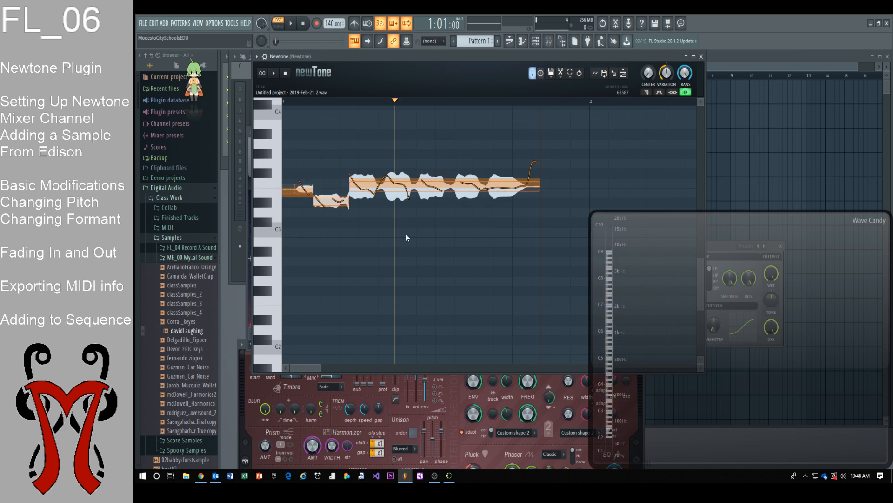
- Magnify the Newtone editor to 300% to examine the note segments and their pitch curves, and close the magnifier
key(super+plus)
key(super+minus)
key(super+minus)
key(super+minus)
key(super+minus)
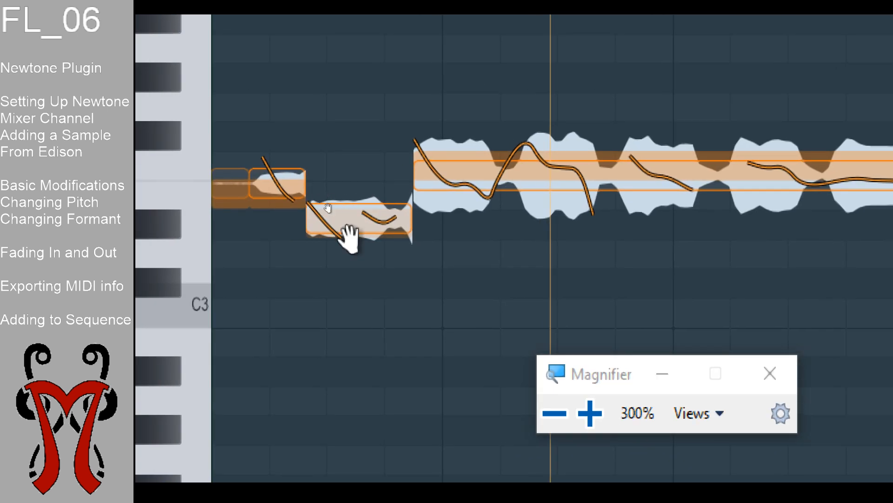
click(354, 217)
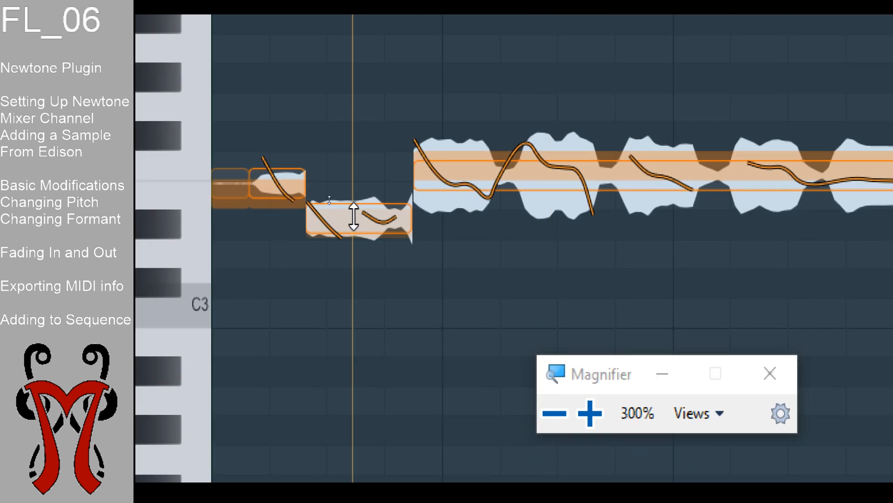
click(481, 362)
drag(468, 269, 349, 214)
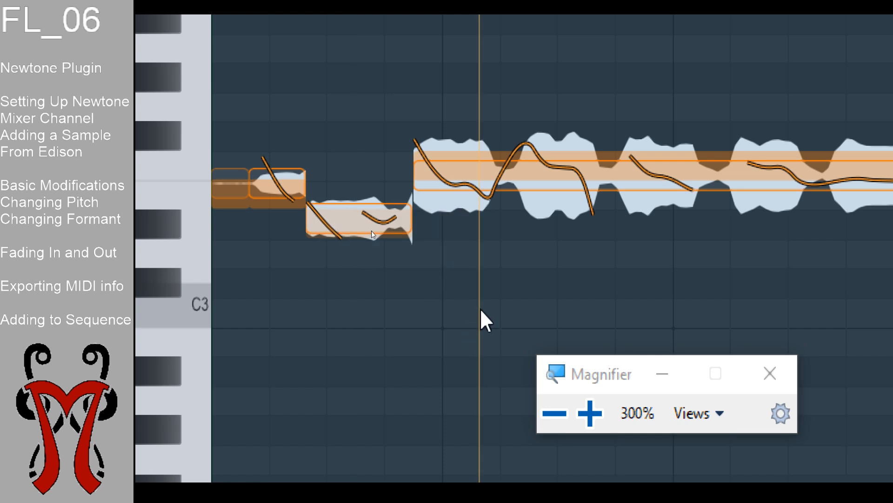
key(super+Escape)
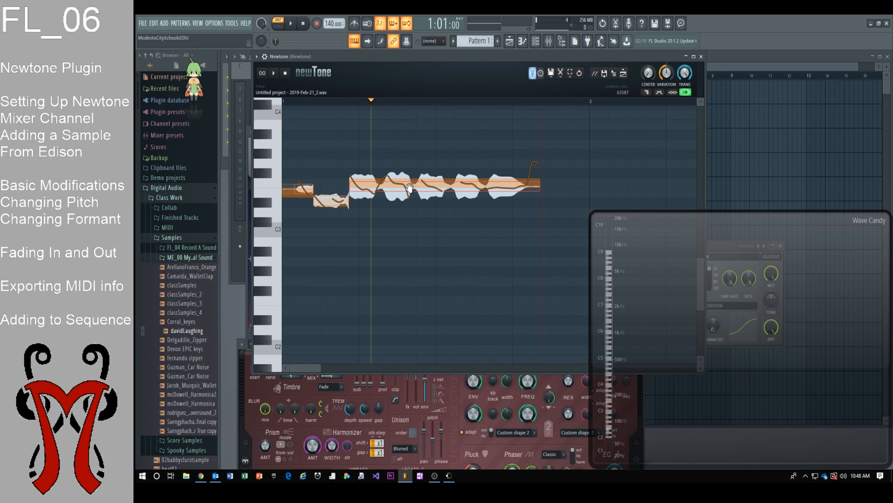
- Try shifting the pitch of the longest note segment up and down to hear it, and return it to its original key
click(436, 187)
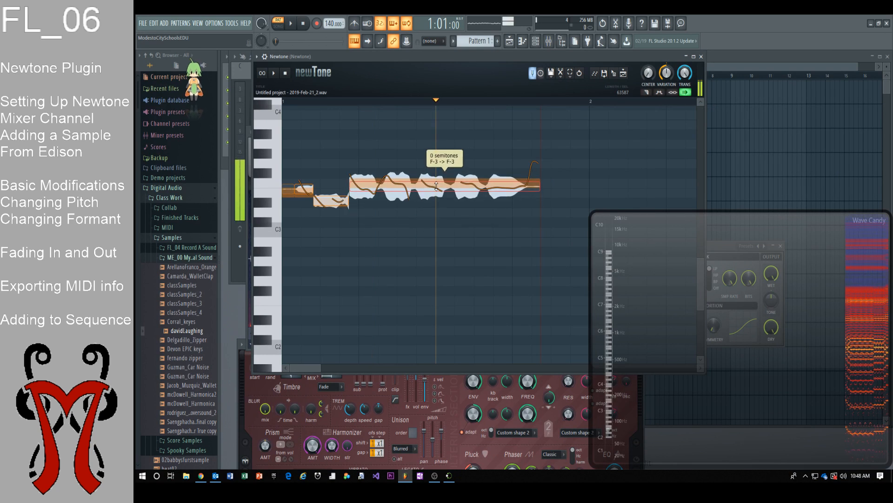
mouse_move(436, 186)
mouse_down()
mouse_move(436, 157)
mouse_move(444, 186)
mouse_up()
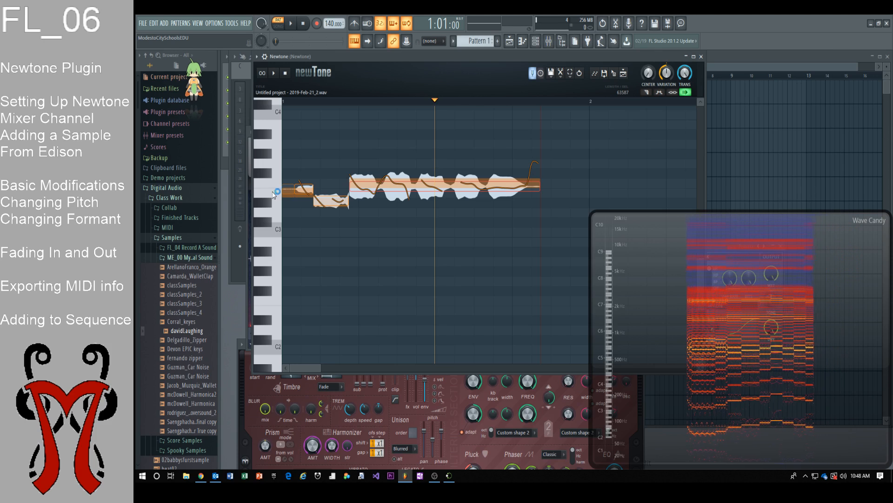
- Magnify the note segments to 500% to examine their alignment with the piano keys, and inspect the Center knob
key(super+plus)
key(super+plus)
key(super+plus)
key(super+plus)
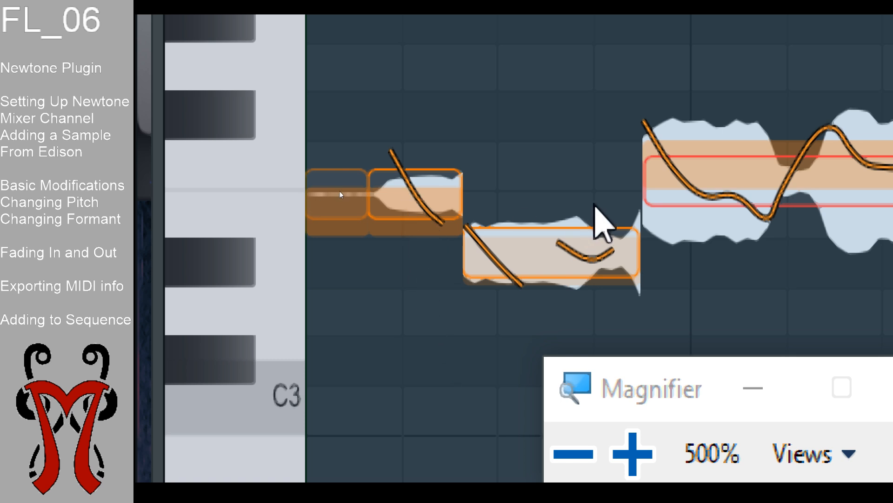
key(super+Escape)
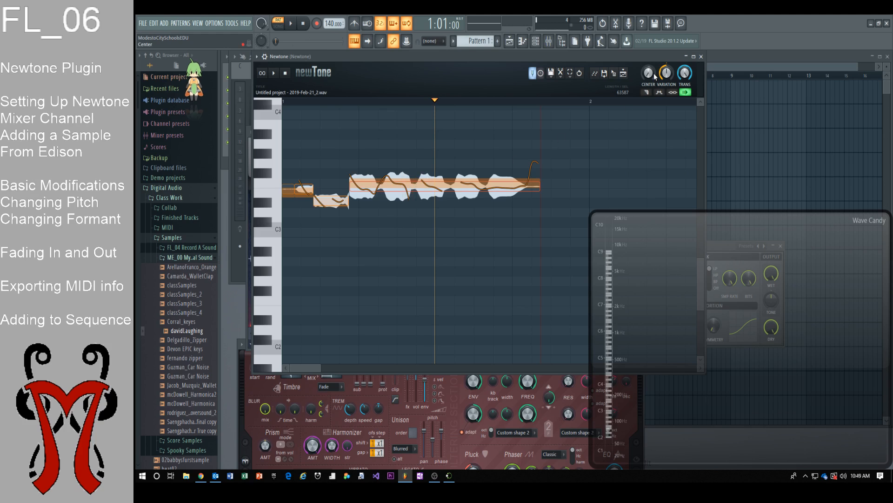
key(super+plus)
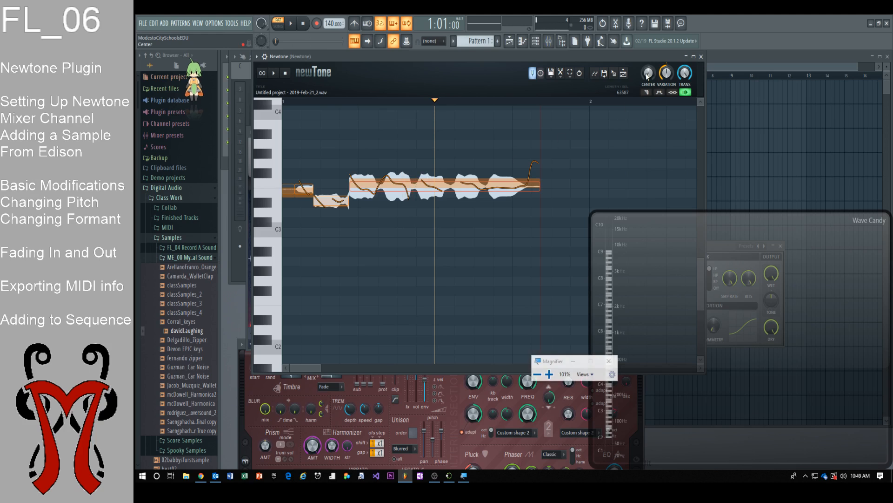
key(super+Escape)
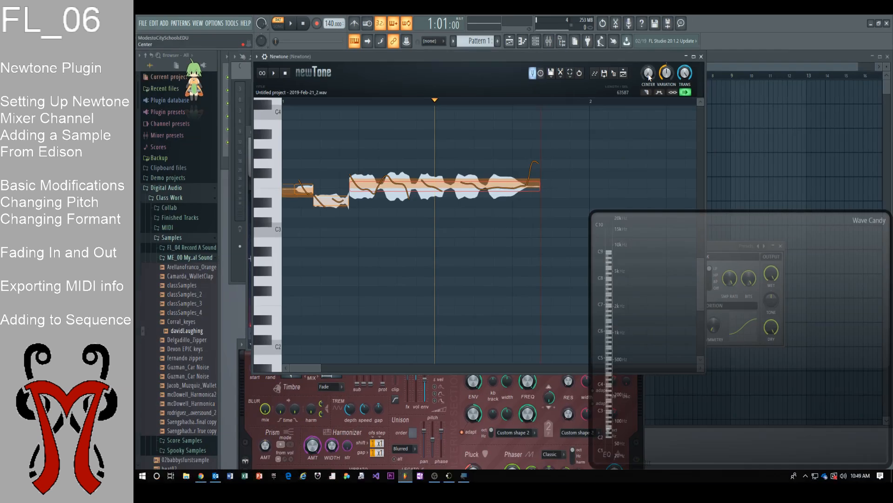
- Raise Newtone's Center setting to about 97% to align the notes to exact pitches, and play the sample from its start
mouse_move(650, 76)
mouse_down()
mouse_move(650, 50)
mouse_move(650, 78)
mouse_up()
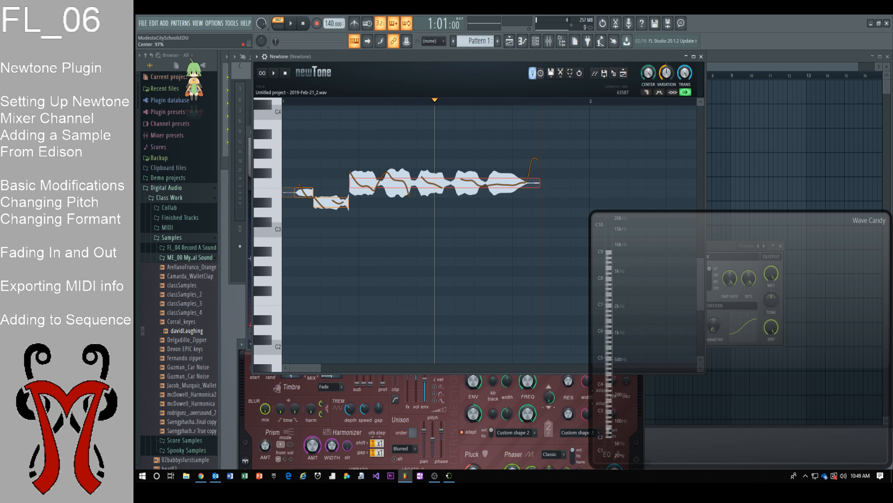
mouse_move(650, 43)
mouse_down()
mouse_move(648, 102)
mouse_move(650, 45)
mouse_up()
drag(417, 100, 231, 94)
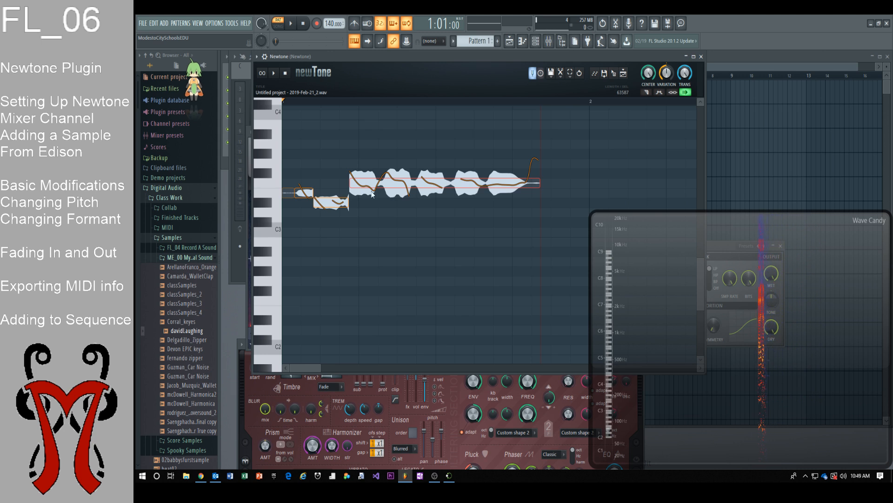
key(space)
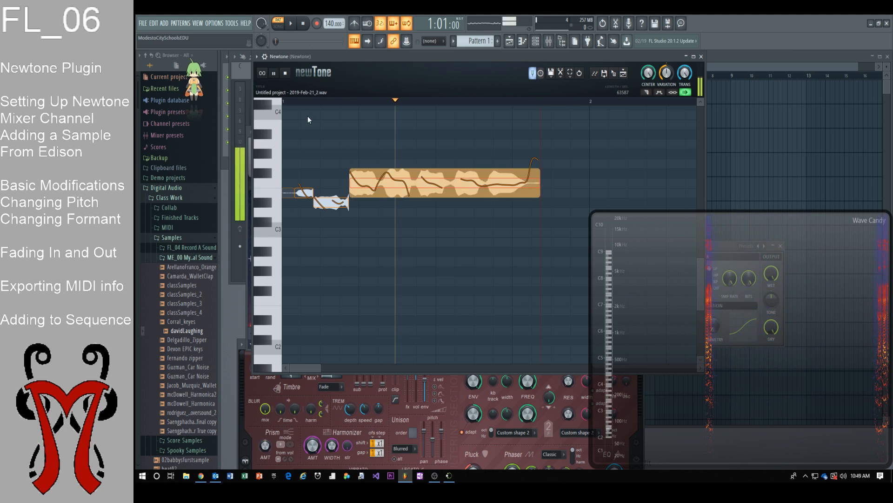
key(space)
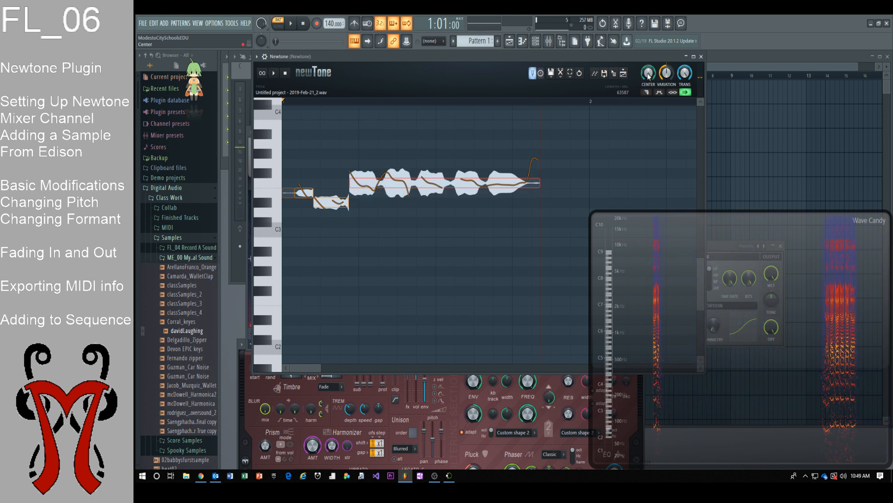
- Magnify the centered note segments to 500% to examine their pitch curves, and return the magnification to 100%
mouse_move(648, 73)
mouse_down()
mouse_move(649, 86)
mouse_move(648, 60)
mouse_up()
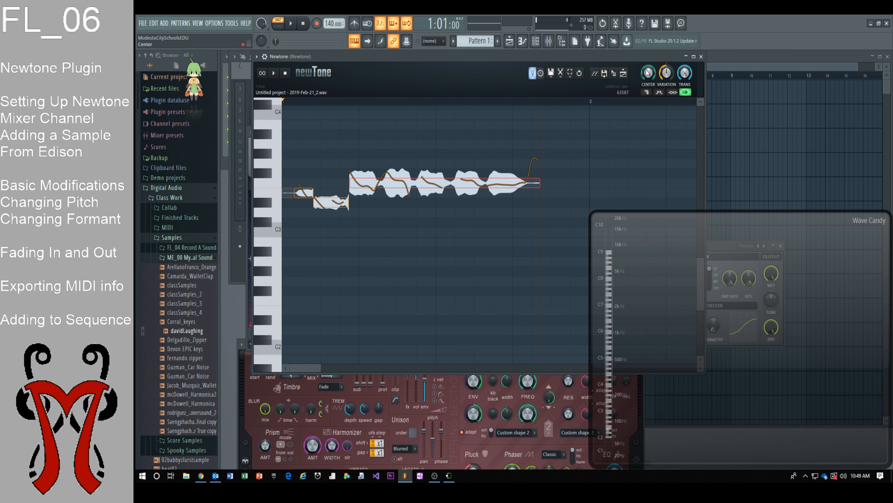
mouse_move(647, 73)
mouse_down()
mouse_move(647, 111)
mouse_move(648, 73)
mouse_up()
key(super+plus)
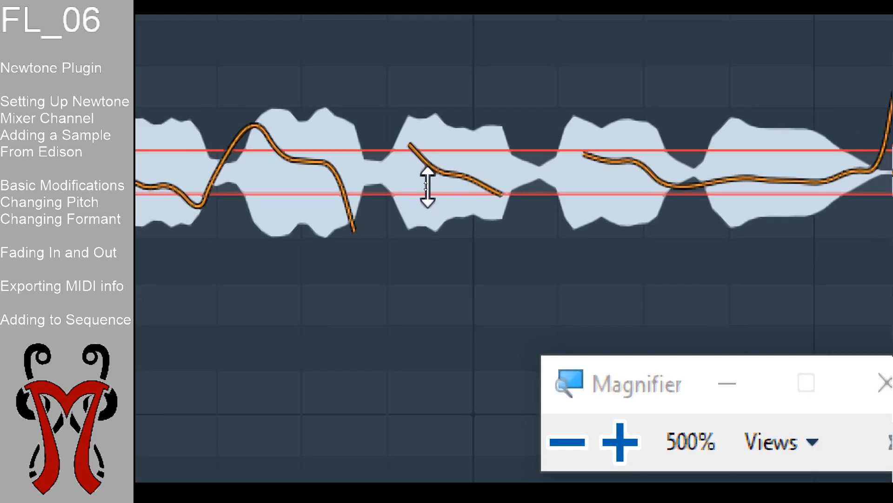
key(super+minus)
key(super+minus)
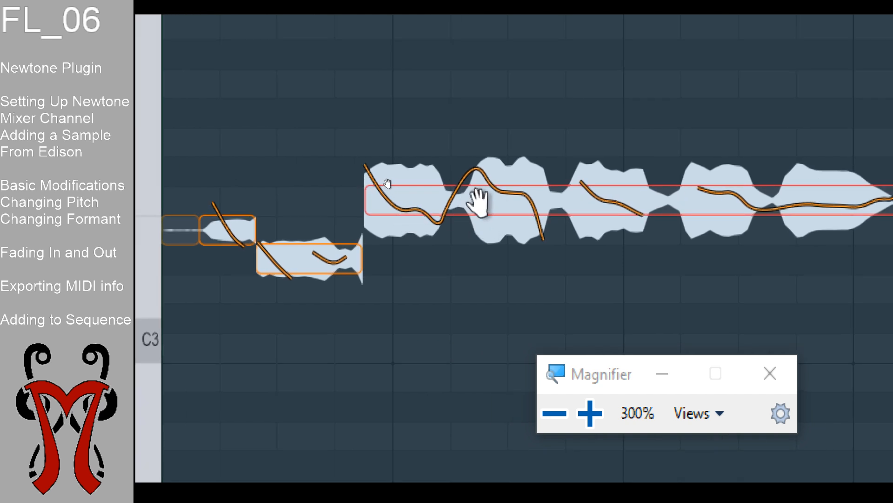
key(super+minus)
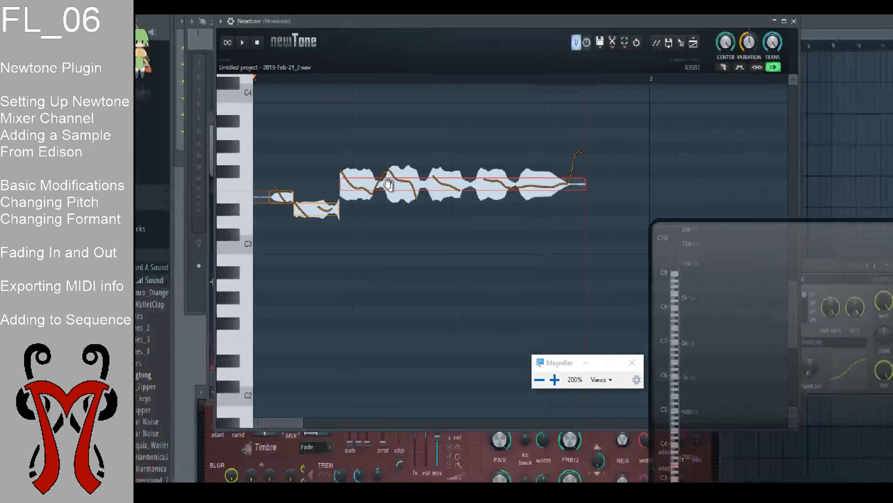
key(super+minus)
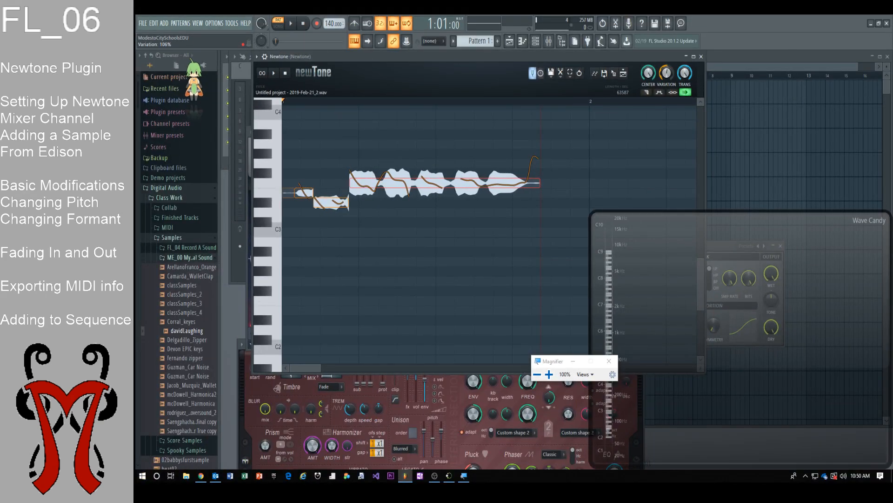
- Lower Newtone's Variation setting to flatten the pitch curves within the notes, and play the sample
mouse_move(667, 73)
mouse_down()
mouse_move(667, 30)
mouse_move(666, 82)
mouse_up()
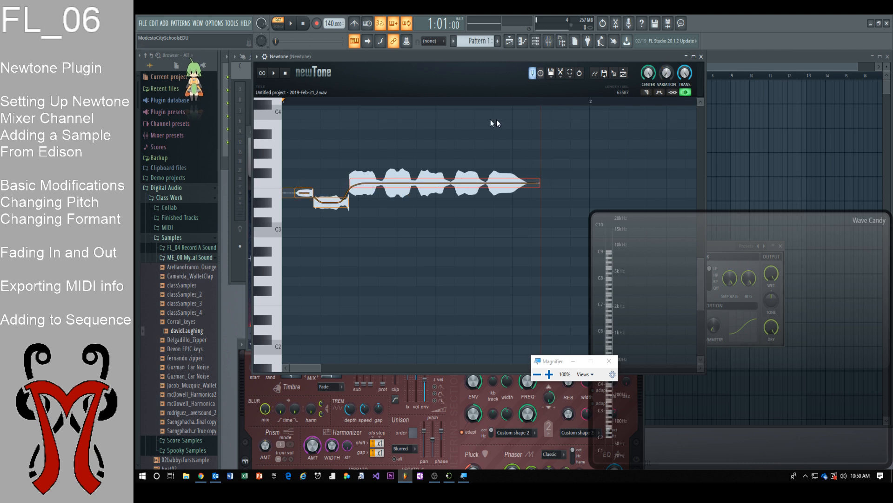
key(space)
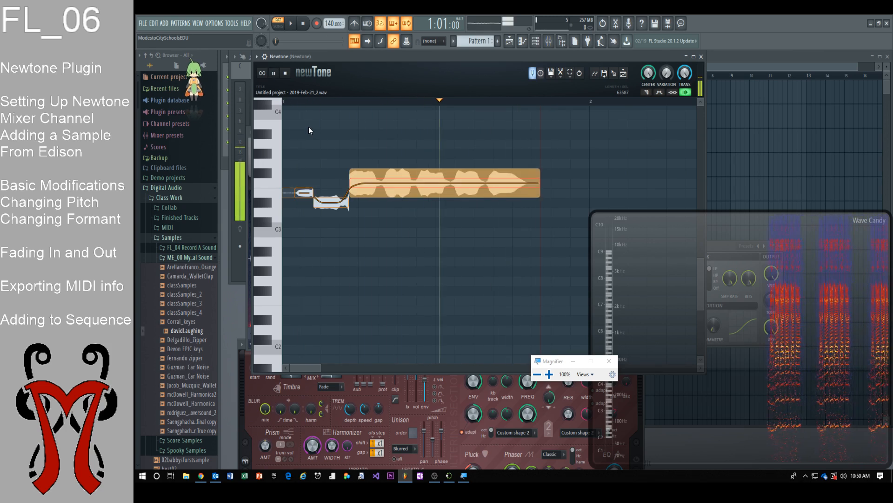
key(space)
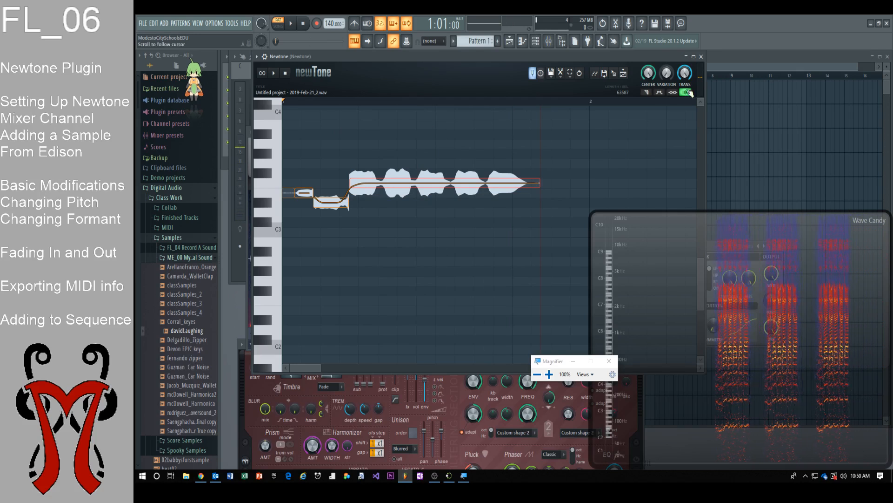
- Raise Newtone's Variation setting to bring back the pitch curves, then return it to 0% and play the sample for comparison
drag(667, 76, 668, 46)
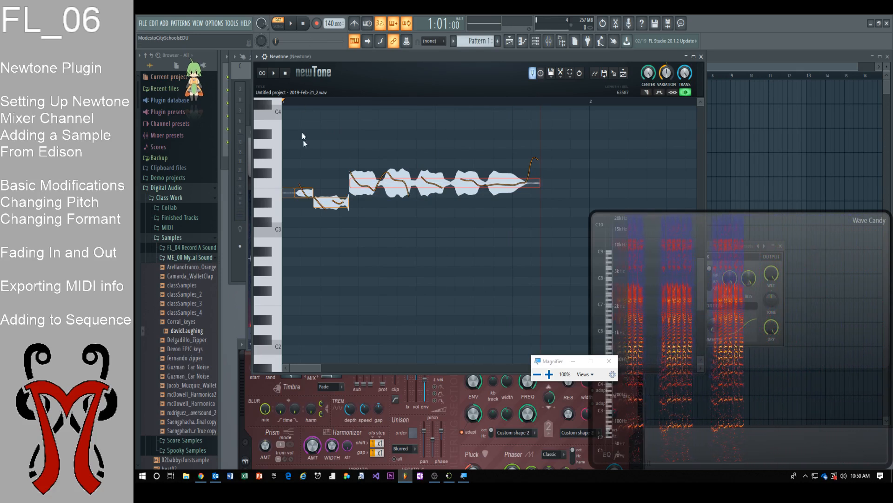
key(space)
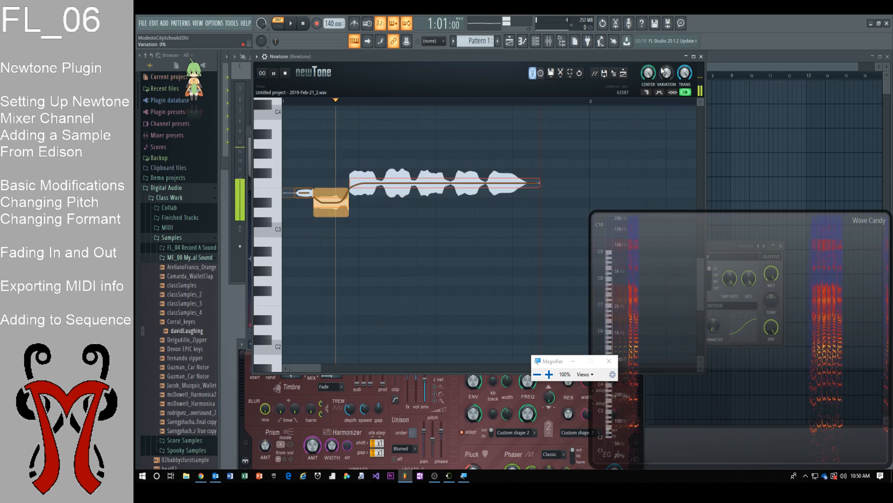
drag(666, 72, 666, 100)
key(space)
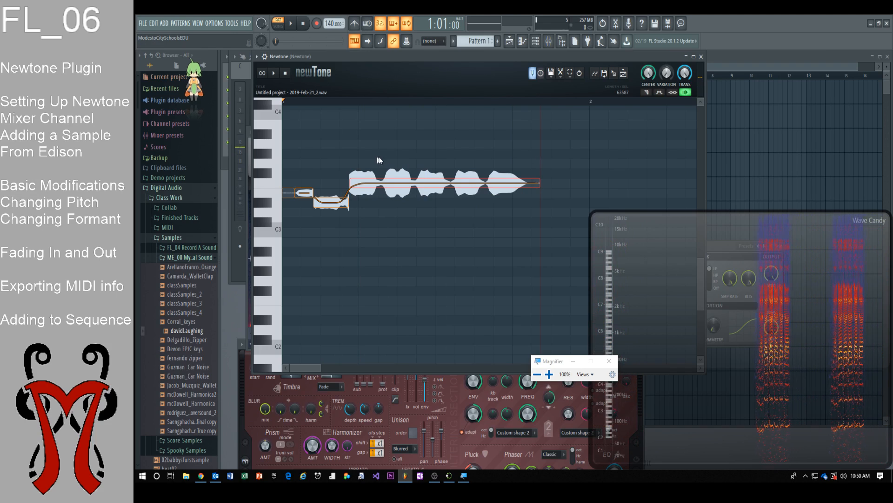
- Enable advanced editing for the long note, show its volume and variation controls, and magnify them to 400%
click(382, 184)
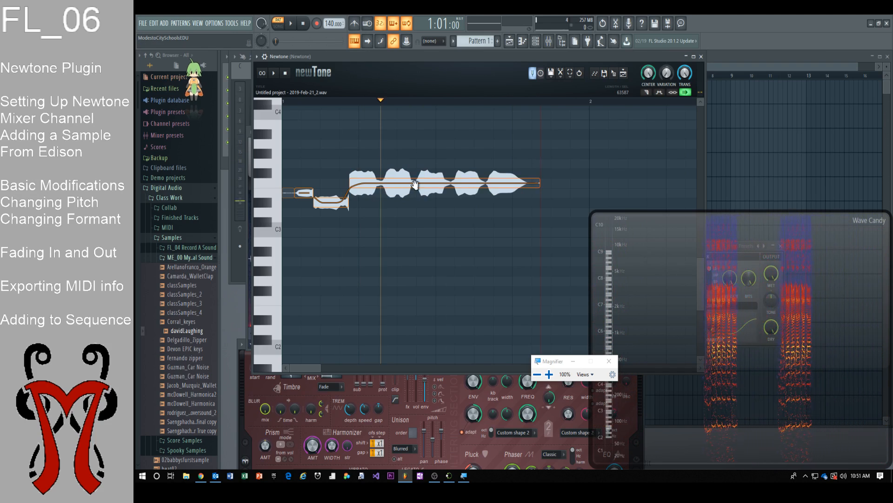
click(380, 182)
double_click(380, 181)
double_click(382, 172)
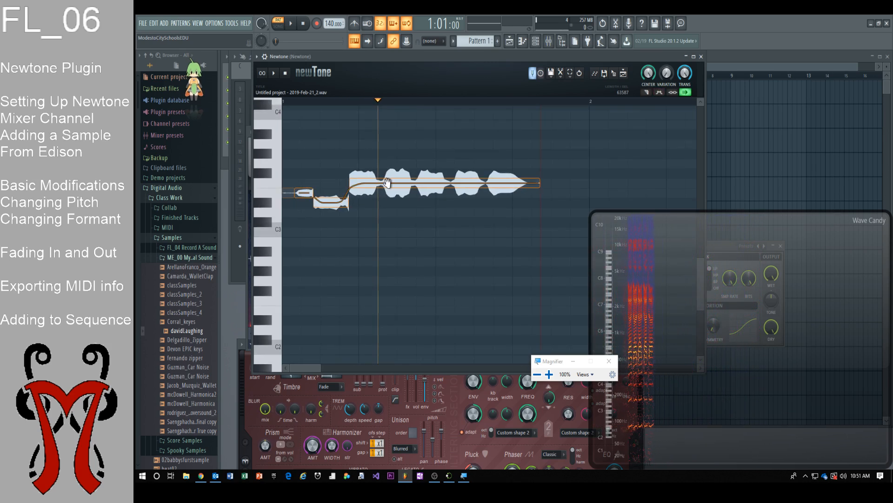
click(389, 183)
double_click(411, 182)
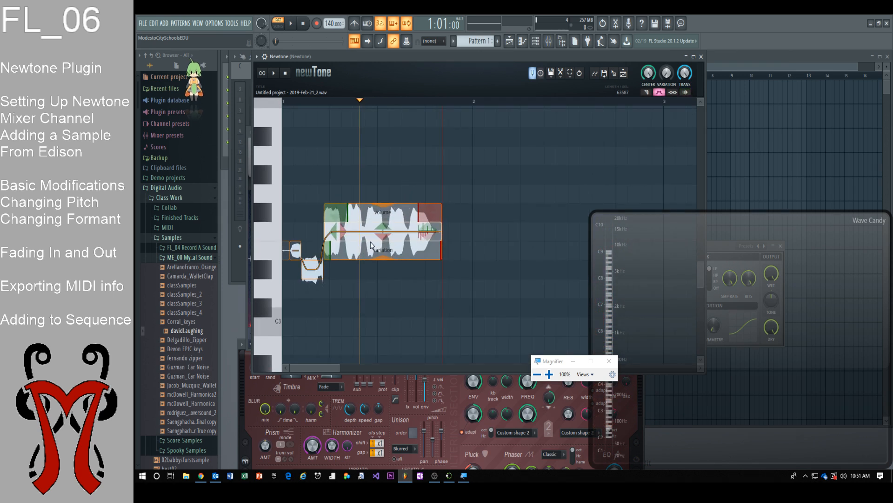
key(super+plus)
key(super+plus)
key(super+plus)
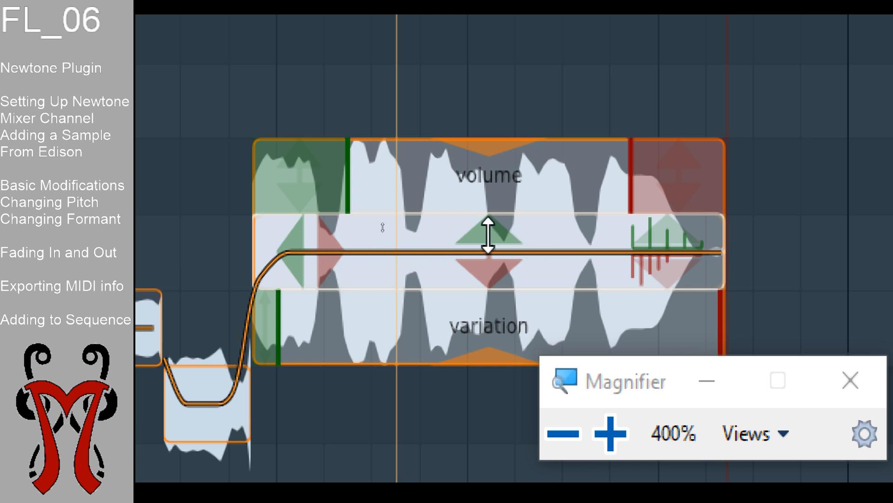
drag(492, 238, 505, 215)
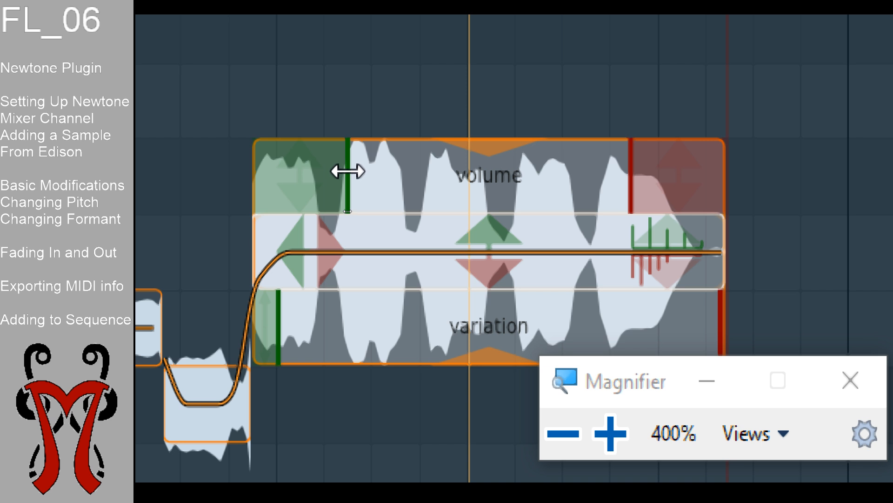
- Shorten the long note's volume fade-in range and lengthen its volume fade-out range
mouse_move(349, 169)
mouse_down()
mouse_move(502, 171)
mouse_move(339, 170)
mouse_up()
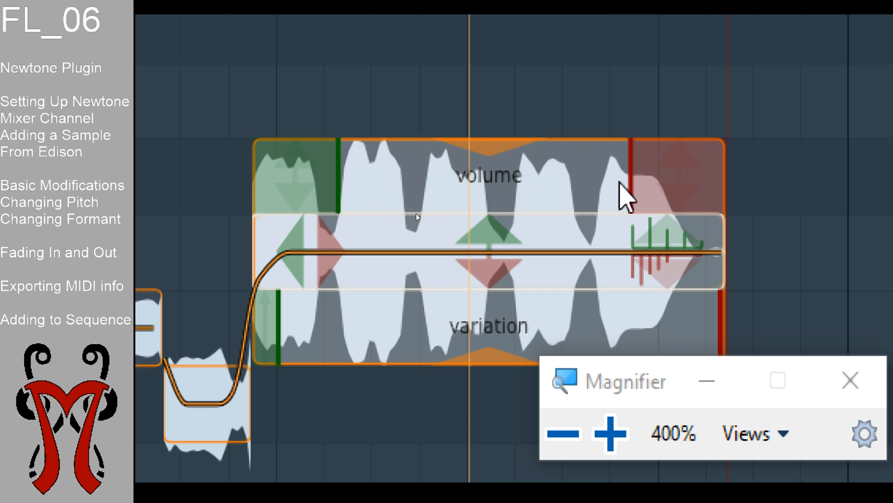
drag(629, 176, 587, 175)
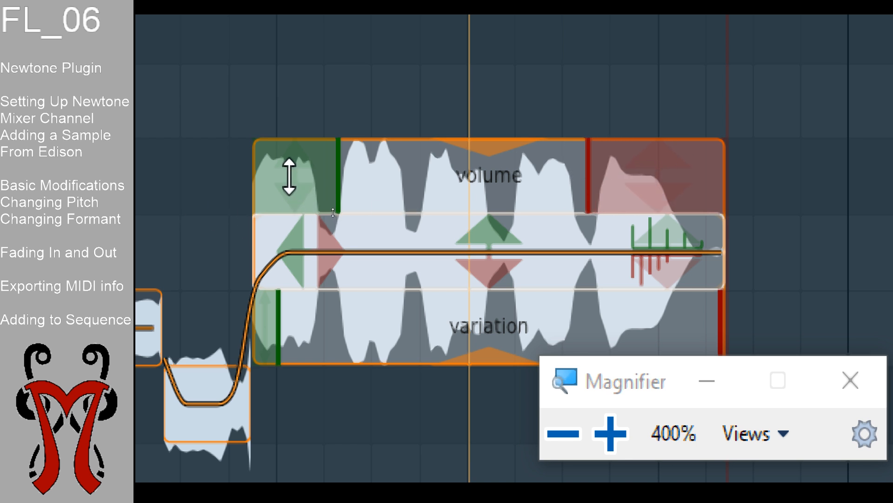
mouse_move(341, 176)
mouse_down()
mouse_move(454, 175)
mouse_move(329, 174)
mouse_up()
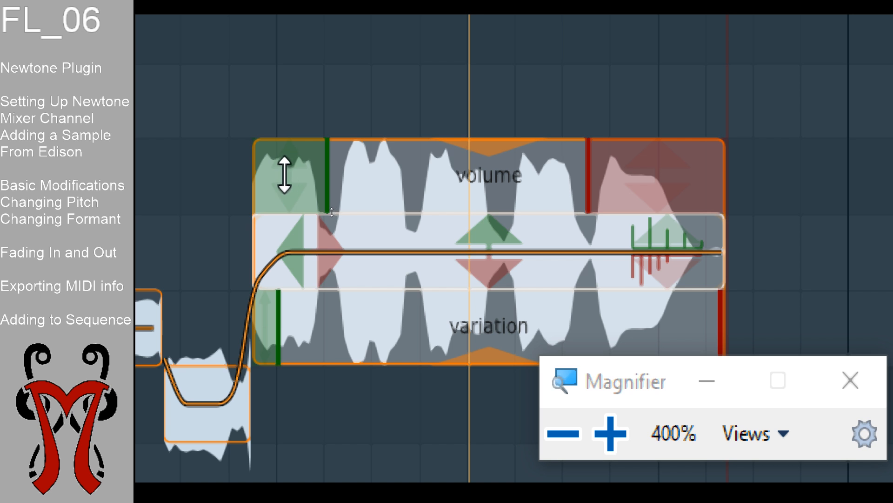
- Lower the long note's fade-in gain to about 20% and its fade-out gain to about 66%
drag(285, 175, 313, 237)
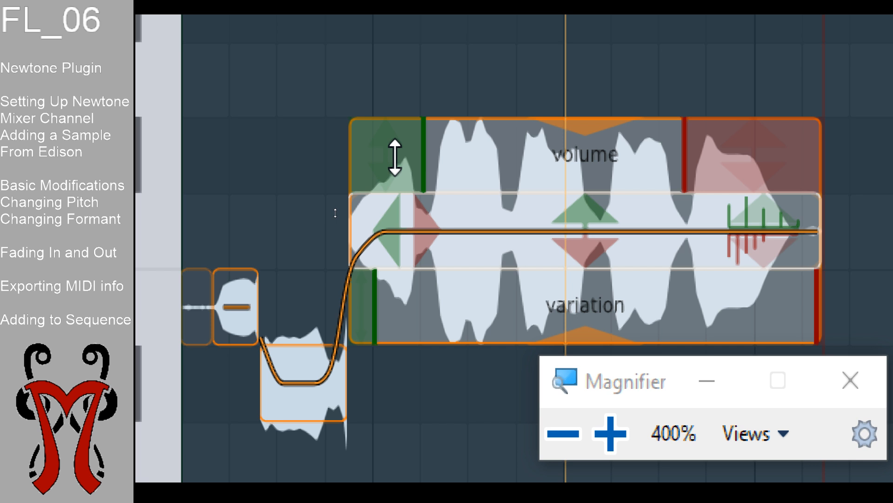
mouse_move(385, 135)
mouse_down()
mouse_move(386, 175)
mouse_move(368, 65)
mouse_move(367, 126)
mouse_move(364, 90)
mouse_move(384, 161)
mouse_move(384, 147)
mouse_up()
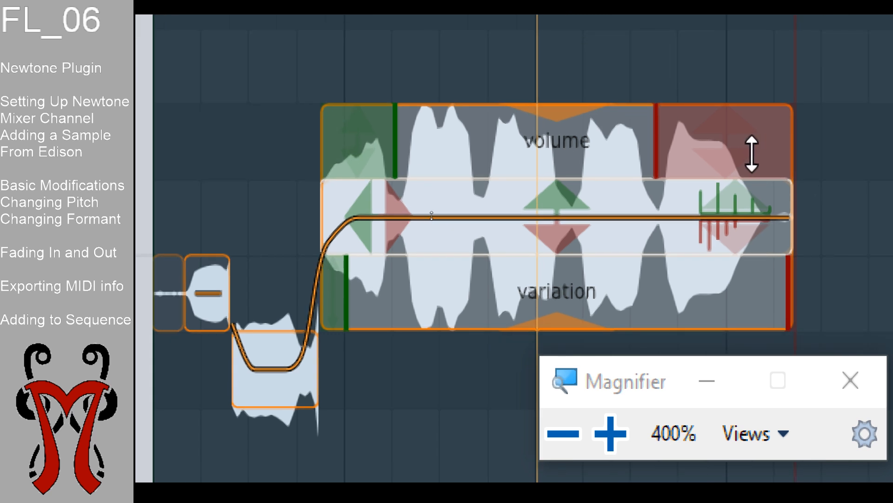
drag(718, 149, 706, 175)
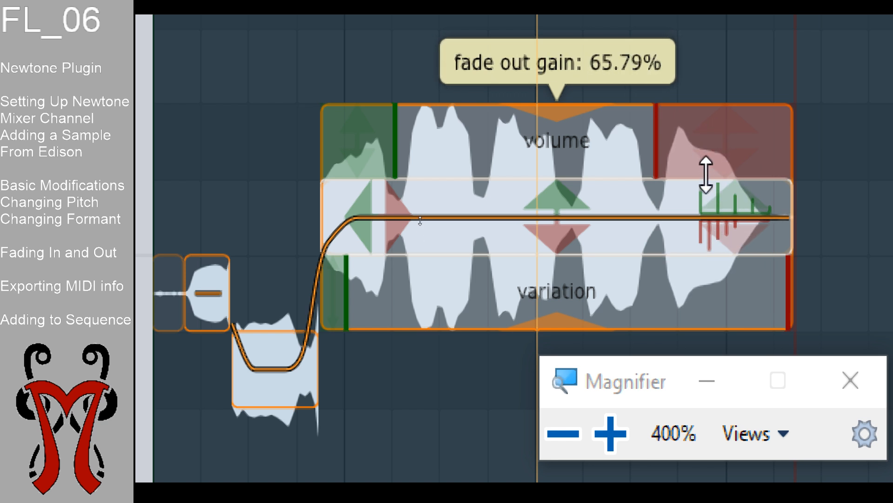
mouse_move(359, 154)
mouse_down()
mouse_move(357, 180)
mouse_move(361, 153)
mouse_move(357, 164)
mouse_up()
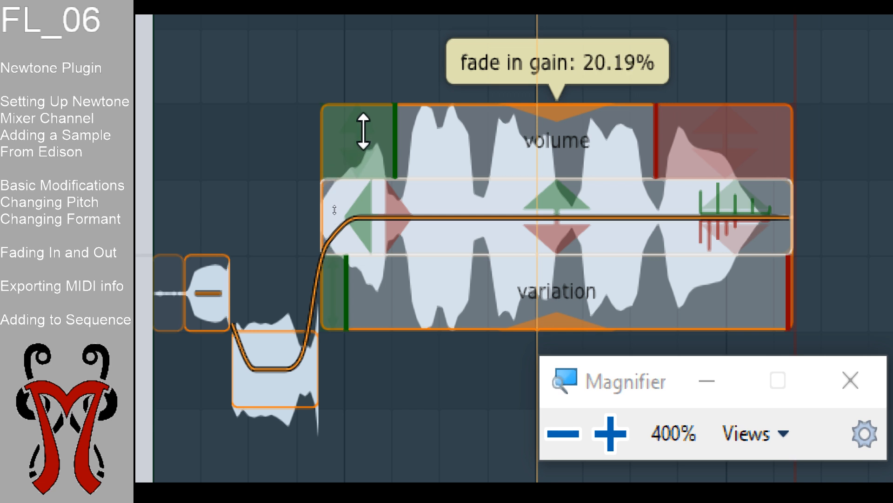
mouse_move(363, 131)
mouse_down()
mouse_move(359, 139)
mouse_move(361, 120)
mouse_up()
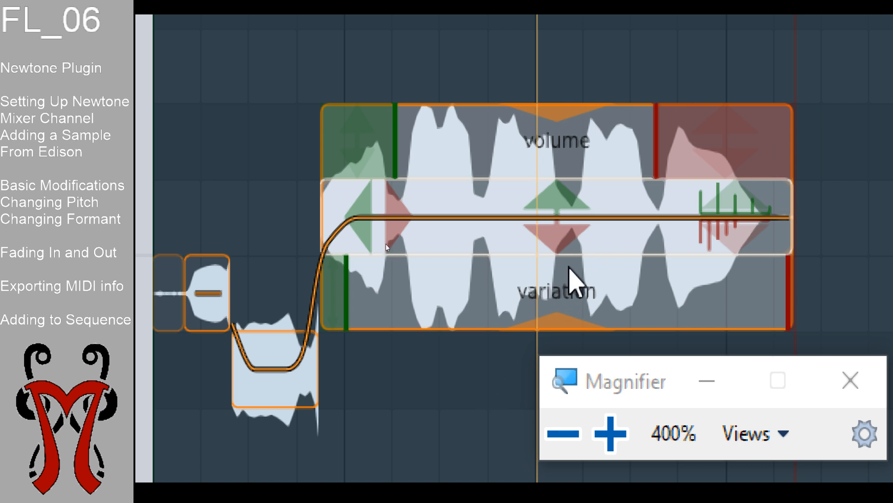
- Extend the variation ramp-in and ramp-out ranges of the long note, and bring its ramp-out down to about -32%
mouse_move(351, 291)
mouse_down()
mouse_move(594, 303)
mouse_move(664, 295)
mouse_move(351, 268)
mouse_move(421, 267)
mouse_up()
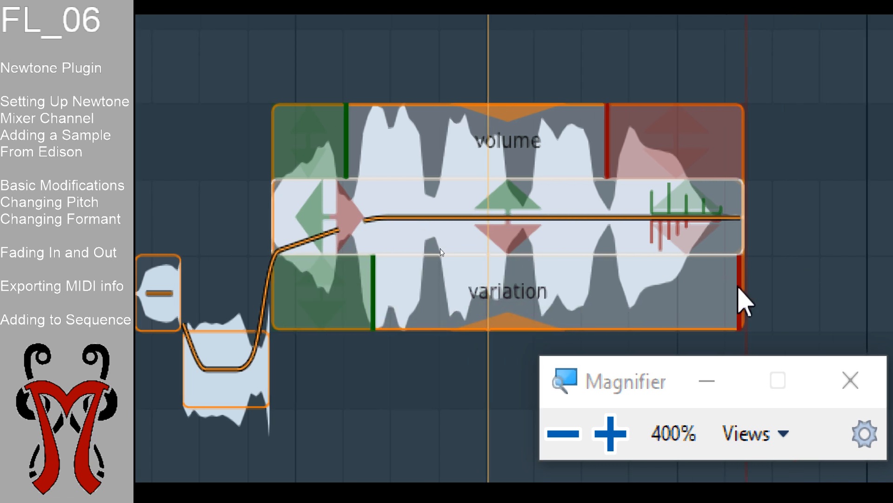
drag(743, 291, 585, 285)
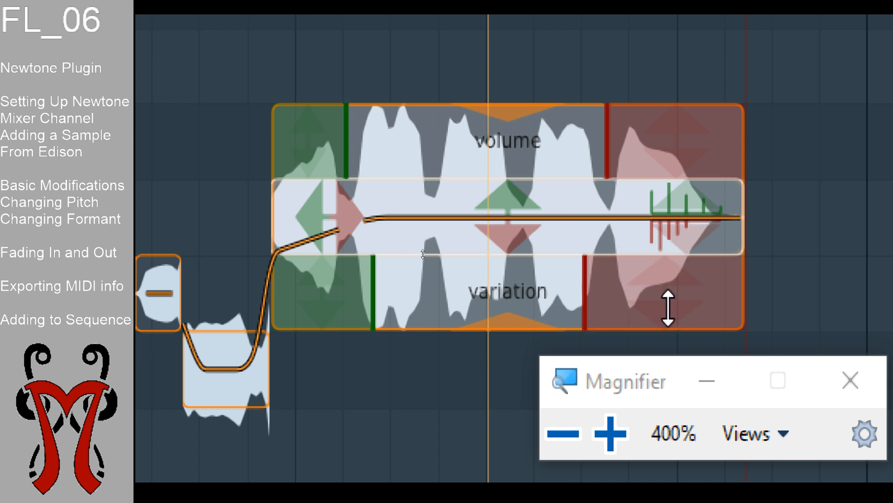
drag(685, 289, 679, 313)
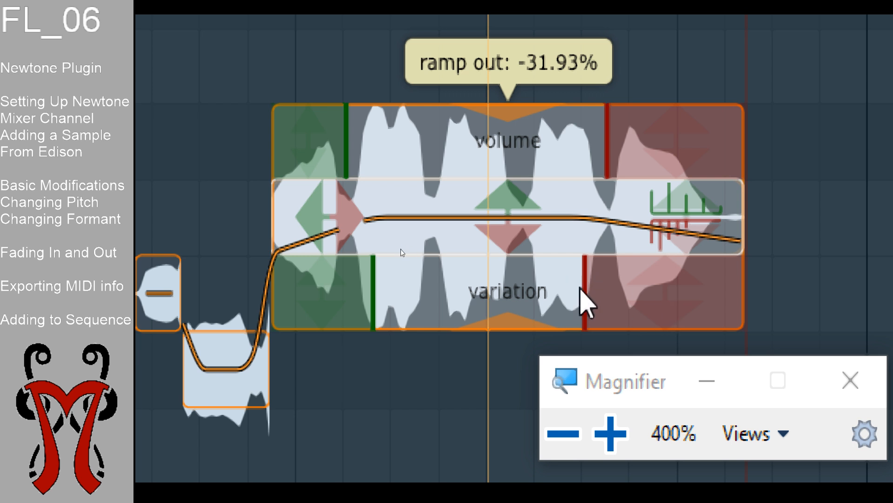
mouse_move(586, 292)
mouse_down()
mouse_move(642, 293)
mouse_move(602, 283)
mouse_move(662, 287)
mouse_move(531, 295)
mouse_move(606, 294)
mouse_up()
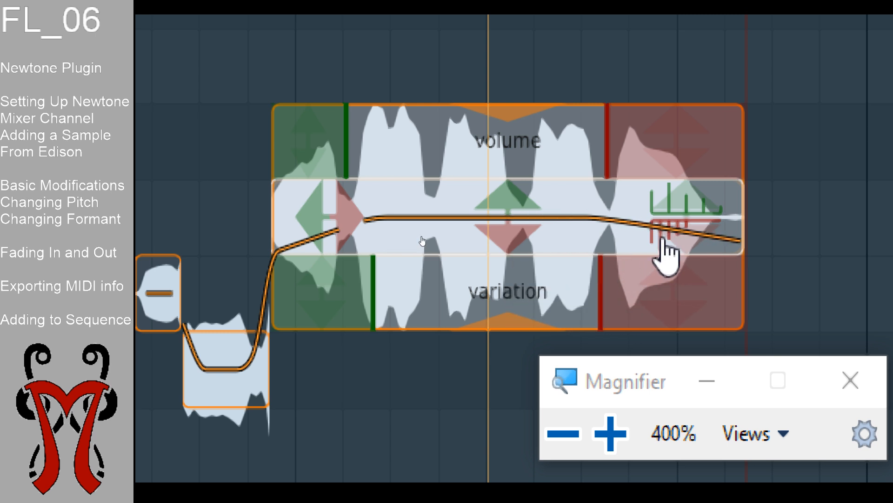
drag(664, 294, 671, 268)
- Turn off the magnification, readjust the long note's variation ramp-out with Newtone's Variation setting raised, and return playback to the start
key(super+Escape)
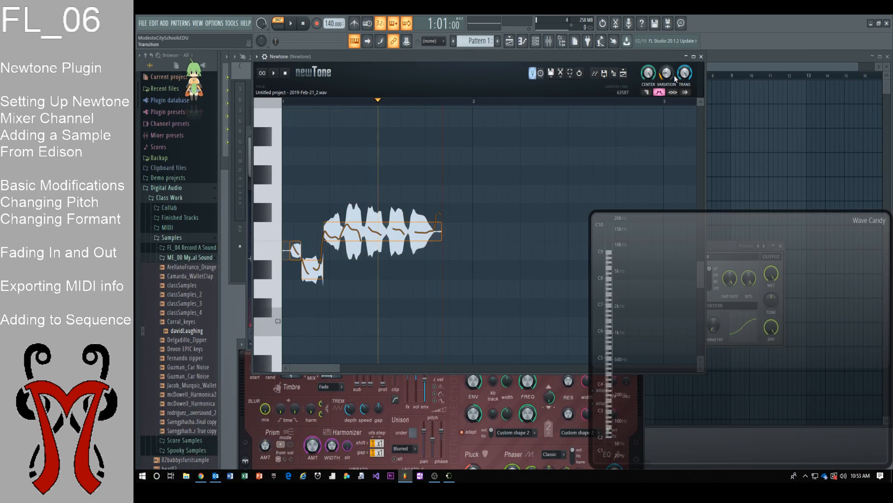
mouse_move(382, 231)
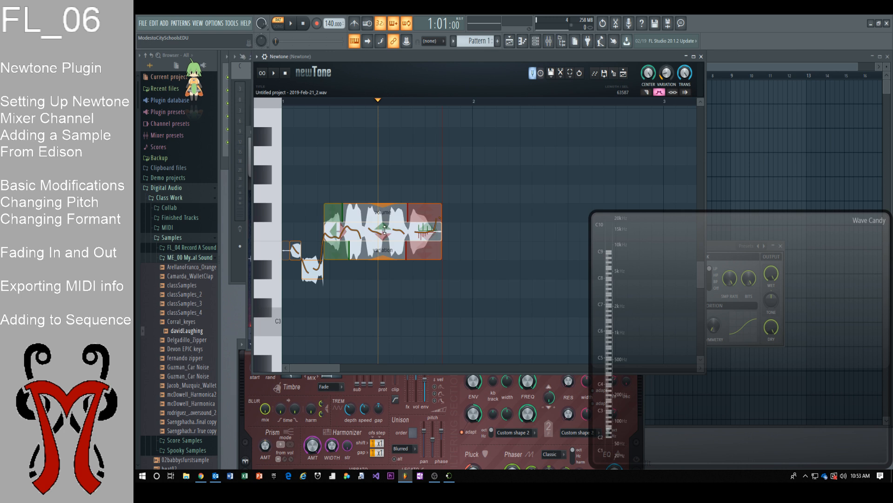
drag(419, 249, 422, 245)
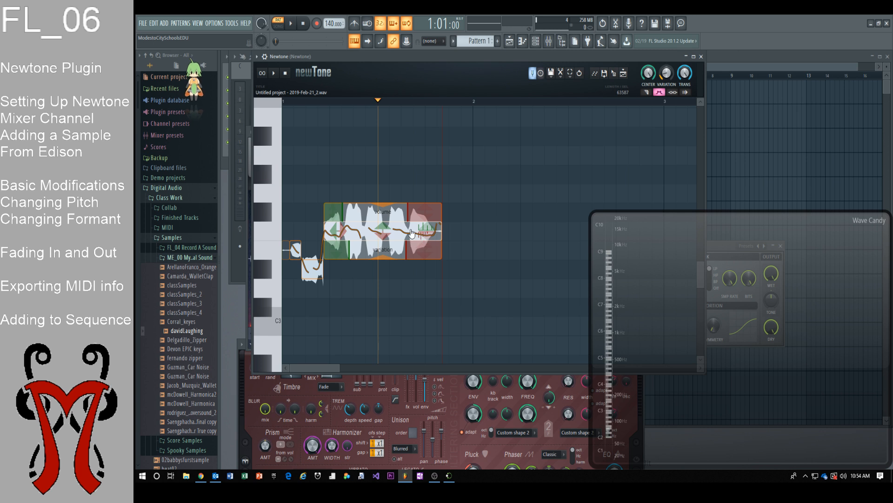
drag(377, 100, 289, 101)
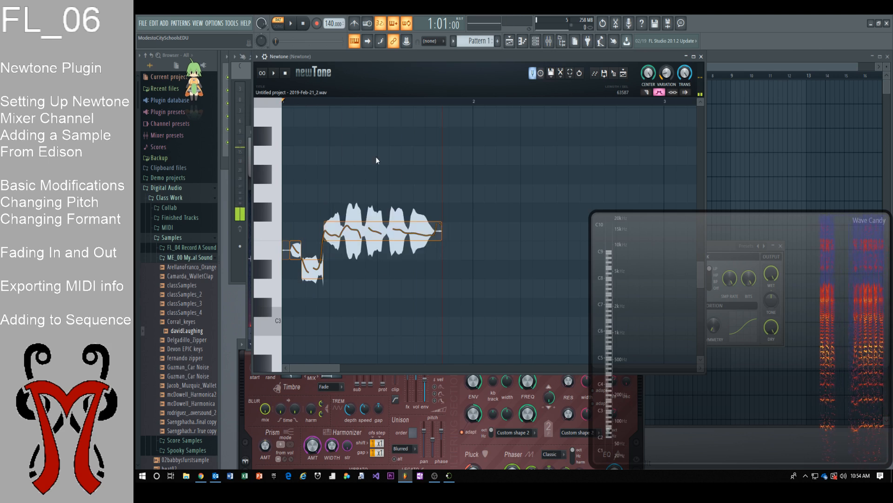
- Move the Newtone window aside to reach Edison, and place Edison's selected audio as a clip on Track 1 of the playlist
drag(406, 58, 657, 82)
drag(444, 131, 420, 134)
click(664, 79)
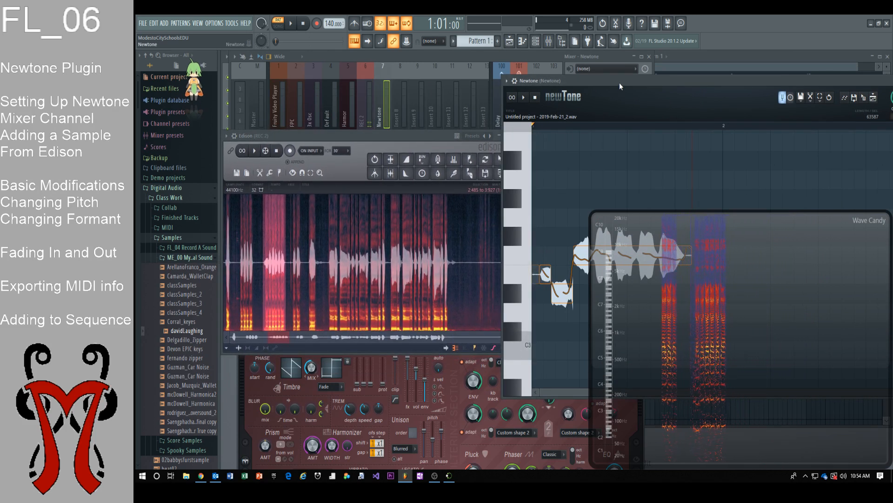
drag(619, 83, 524, 264)
drag(409, 138, 425, 117)
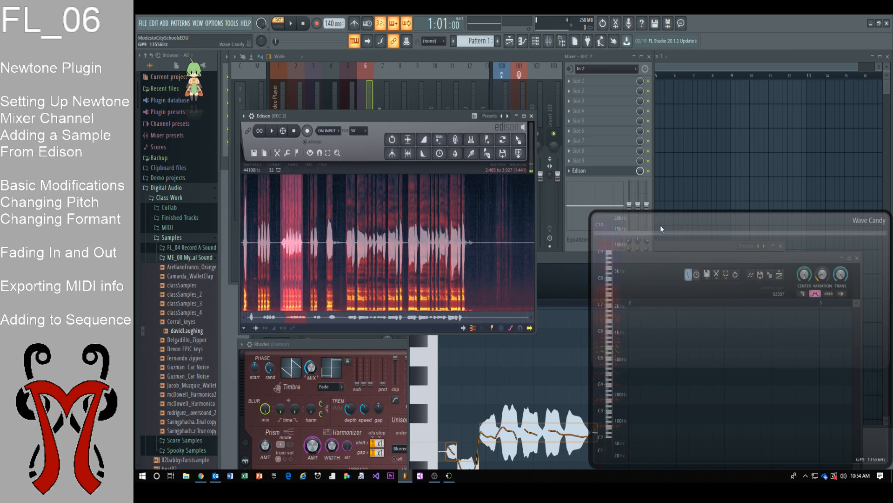
drag(554, 261, 542, 222)
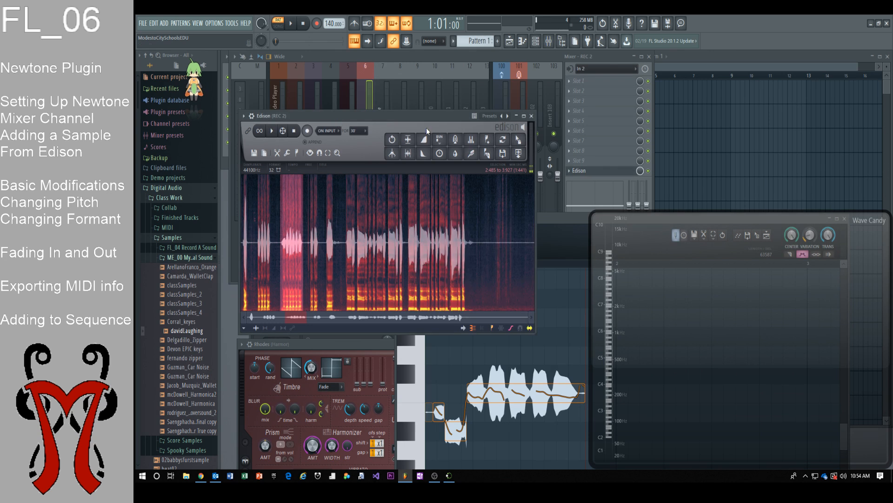
drag(518, 139, 673, 89)
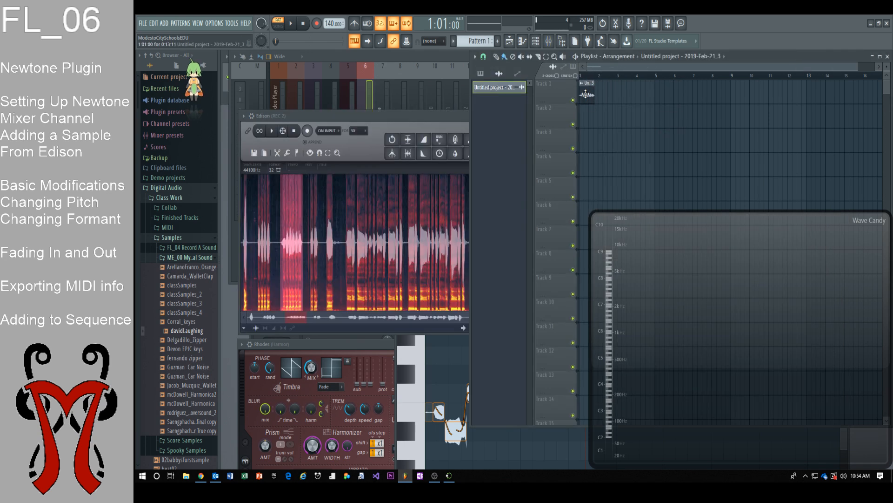
- Move the Edison window below the mixer, bring Newtone forward to inspect its selection-export control, and close Newtone
click(358, 123)
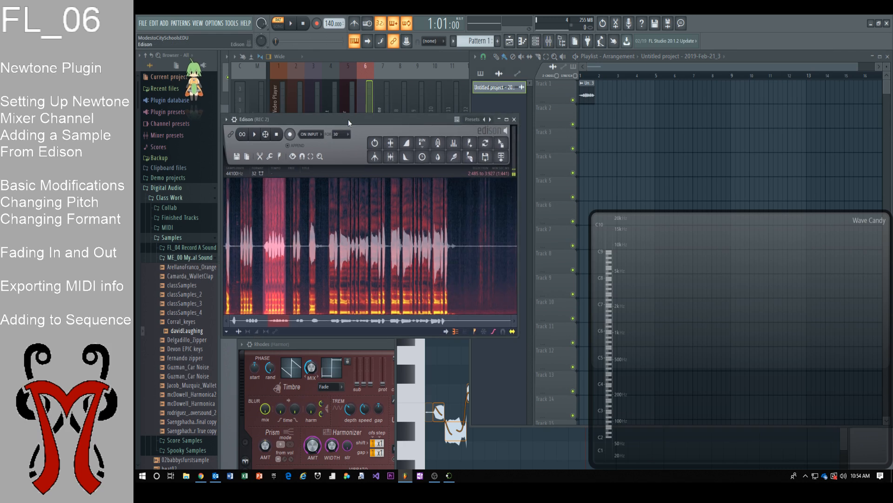
drag(348, 119, 284, 291)
drag(458, 223, 332, 137)
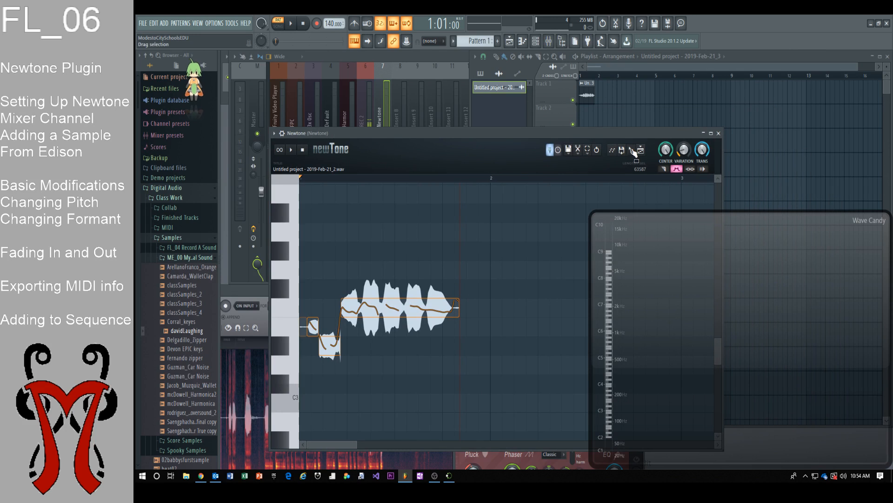
click(719, 133)
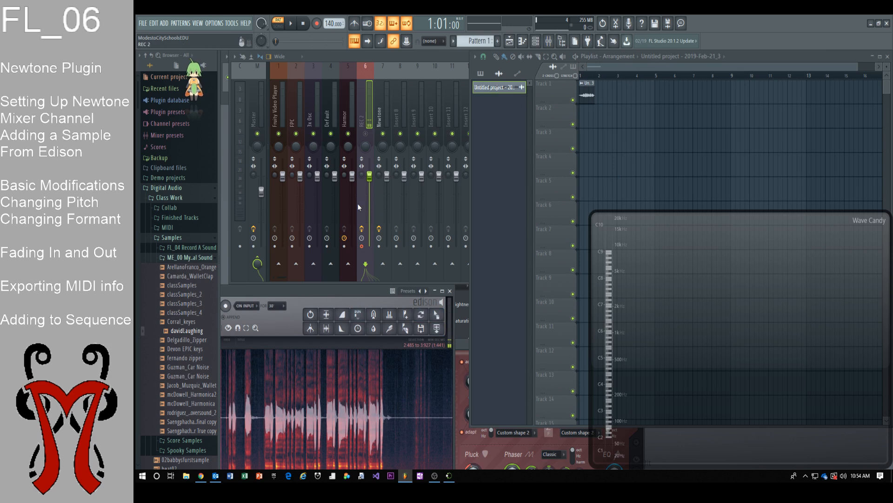
- Position the playlist below the mixer, and reopen Newtone from its mixer channel so that both windows are accessible
drag(742, 62, 422, 292)
click(375, 114)
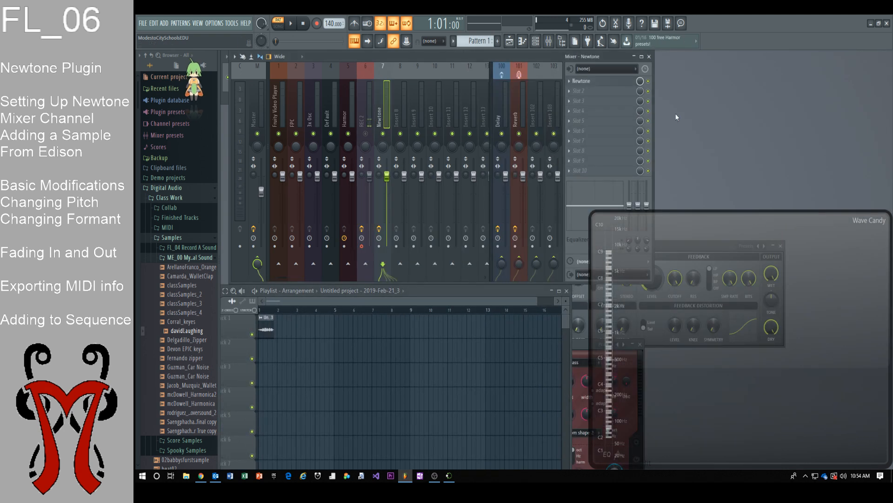
click(607, 82)
drag(438, 143, 495, 113)
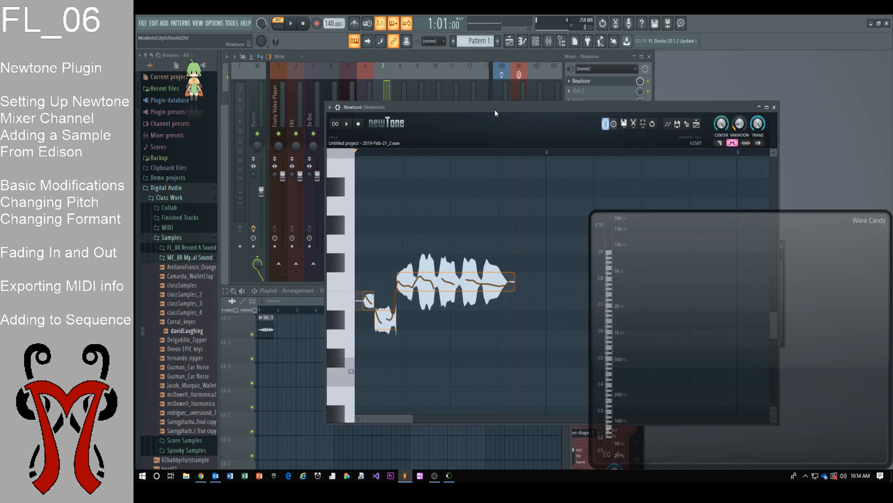
drag(450, 200, 356, 355)
- Magnify Newtone's toolbar to 600% to examine its save, selection and piano roll export controls, and end the magnification
key(super+plus)
key(super+plus)
key(super+plus)
key(super+plus)
key(super+plus)
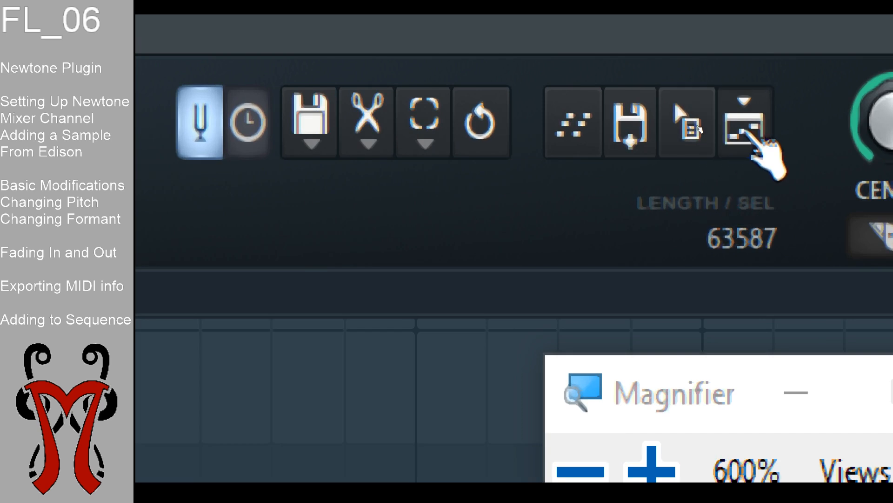
key(super+Escape)
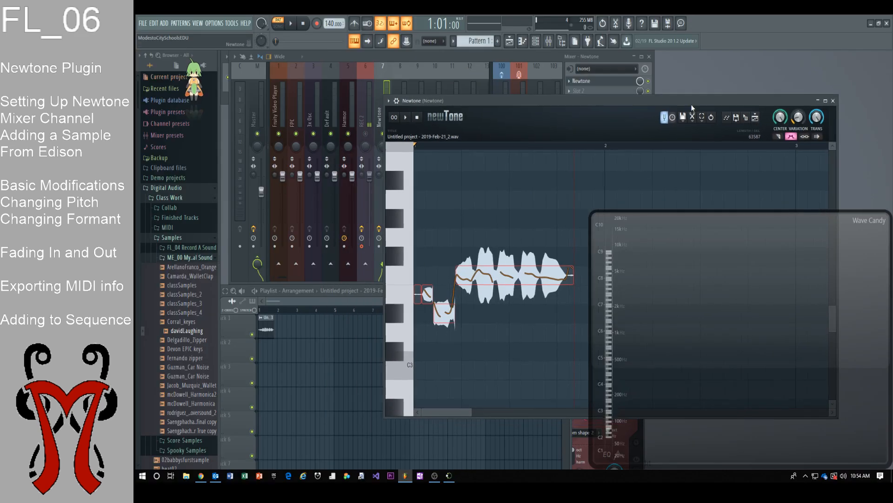
- Arrange Newtone above the playlist, place its edited audio as a clip at bar 2 of Track 1, and play the arrangement
drag(691, 104, 718, 109)
click(351, 287)
drag(442, 288, 440, 200)
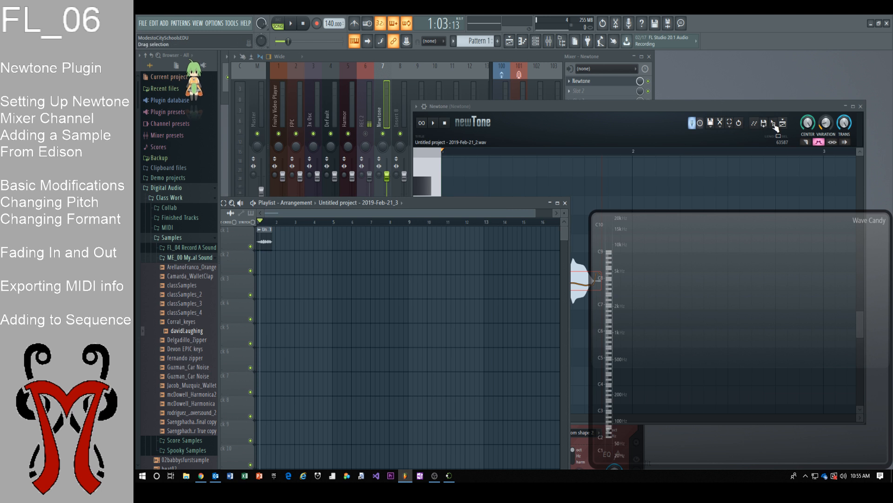
drag(774, 125, 722, 151)
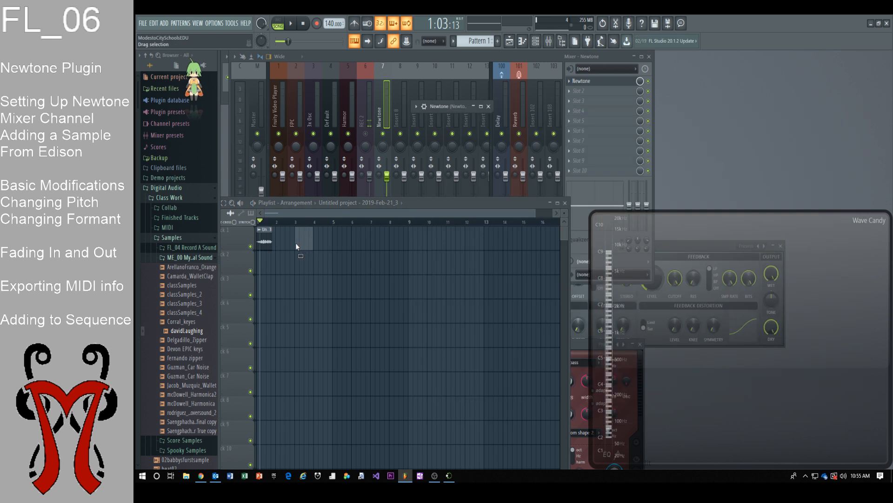
drag(297, 244, 309, 241)
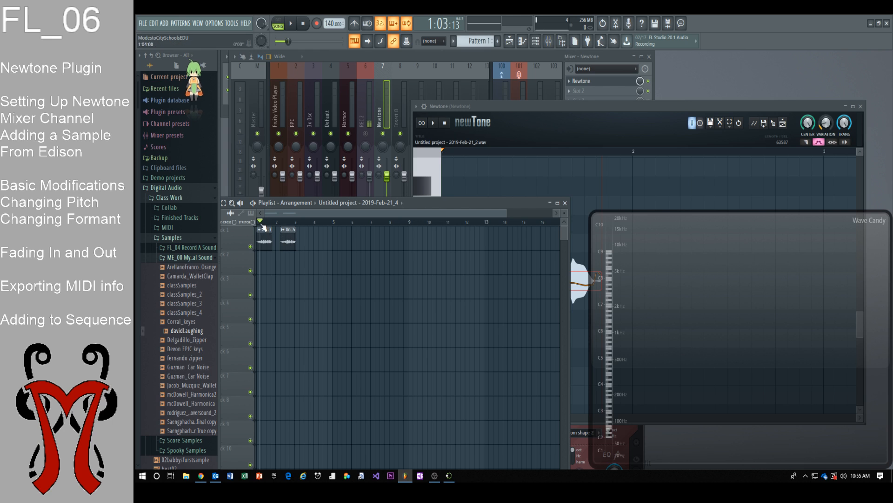
key(space)
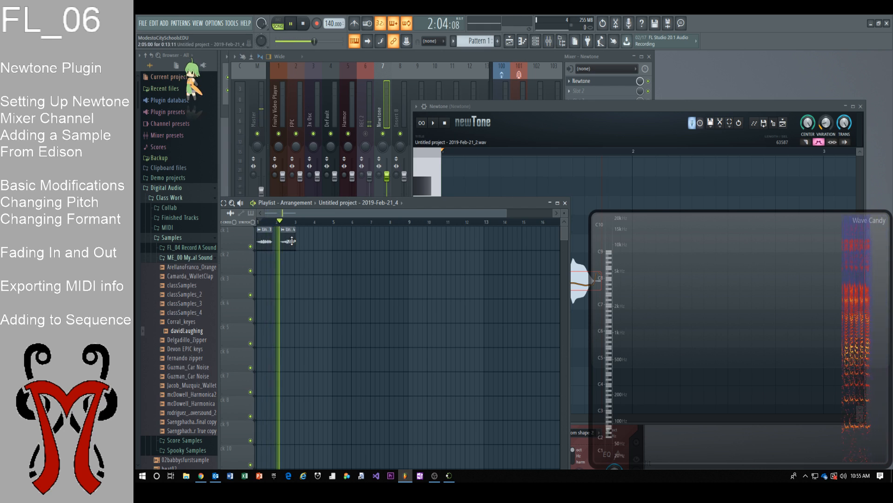
key(space)
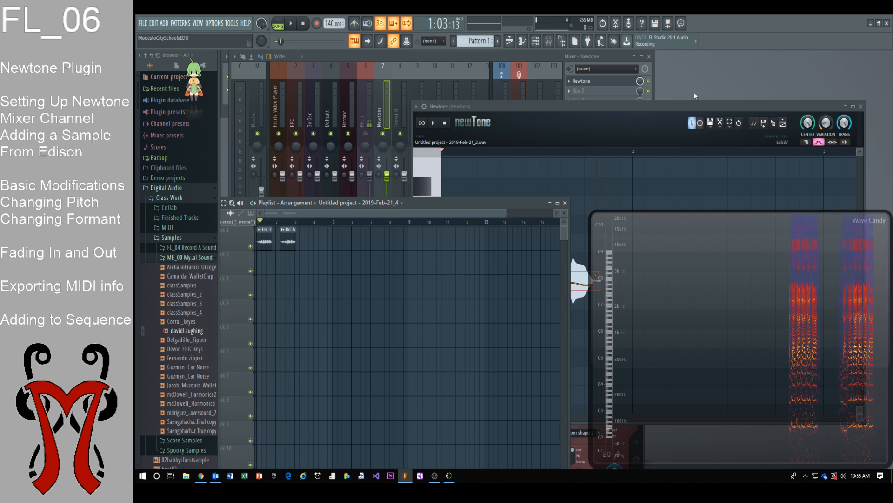
- In Newtone, raise all the notes by about three semitones, and lower the second note by about two semitones
click(686, 107)
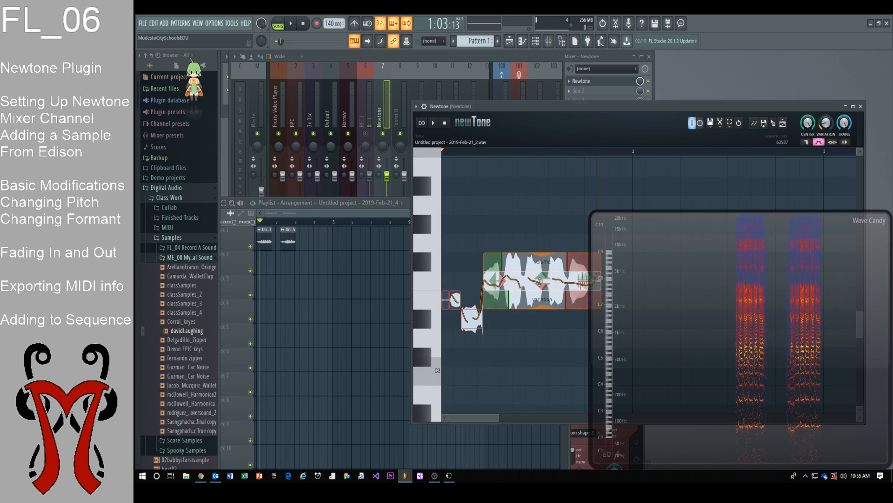
drag(520, 280, 539, 234)
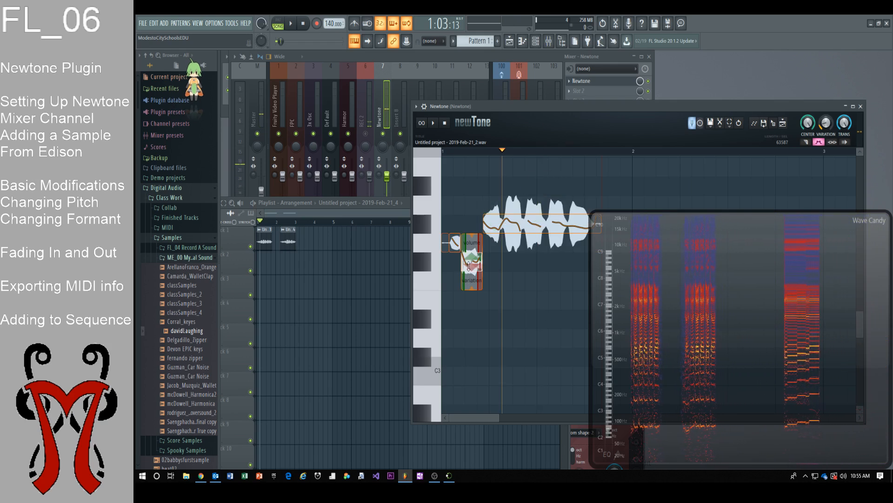
drag(470, 262, 473, 296)
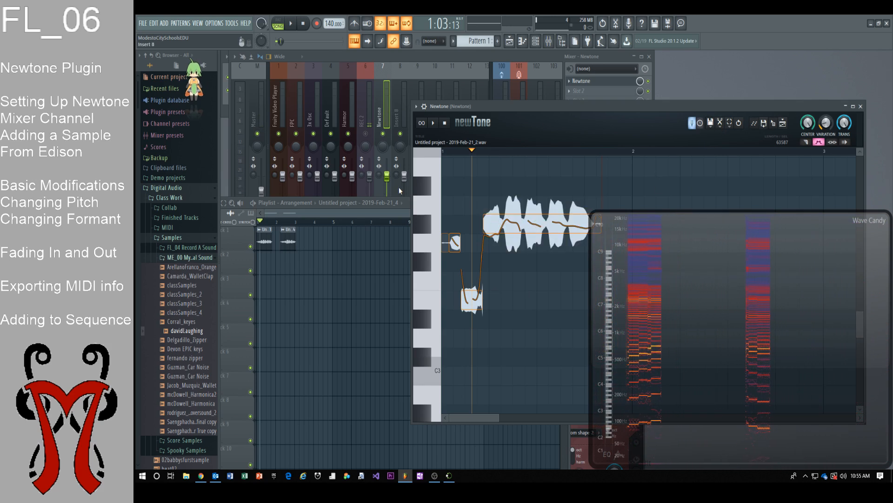
click(700, 123)
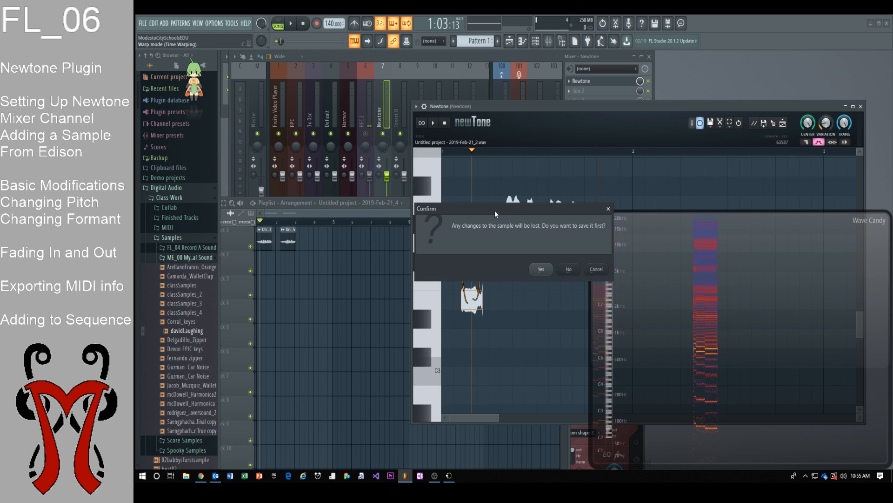
click(605, 270)
- Place Newtone's revised audio over the bar 2 clip on Track 1, and play the arrangement for comparison
drag(728, 114, 789, 111)
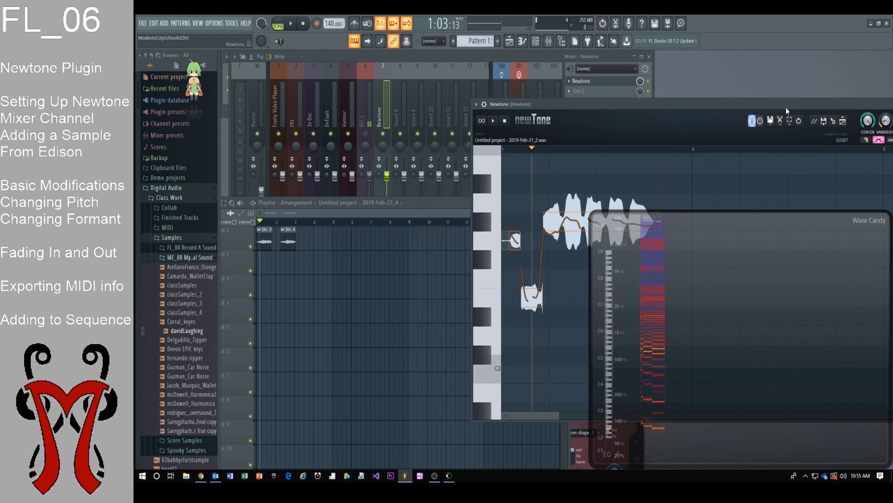
click(834, 122)
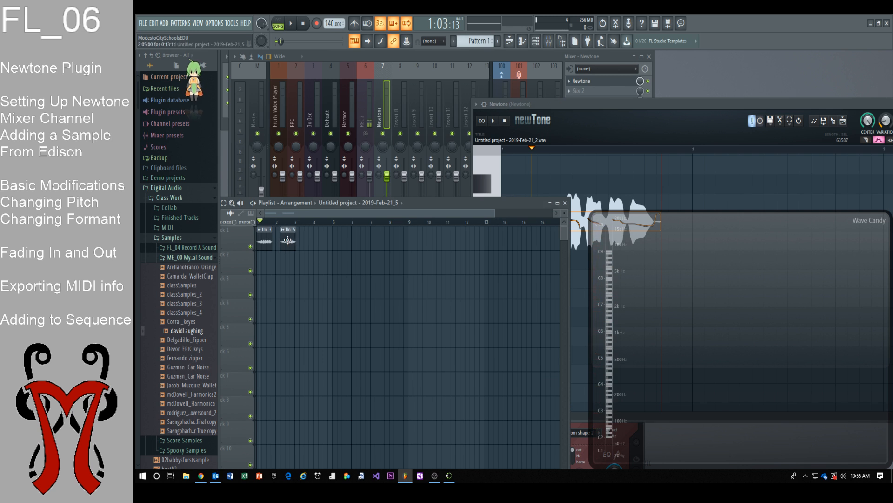
key(space)
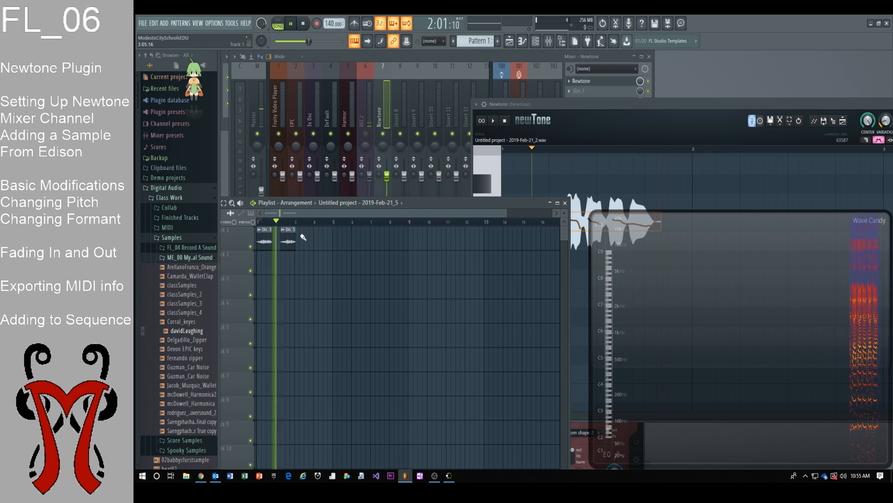
key(space)
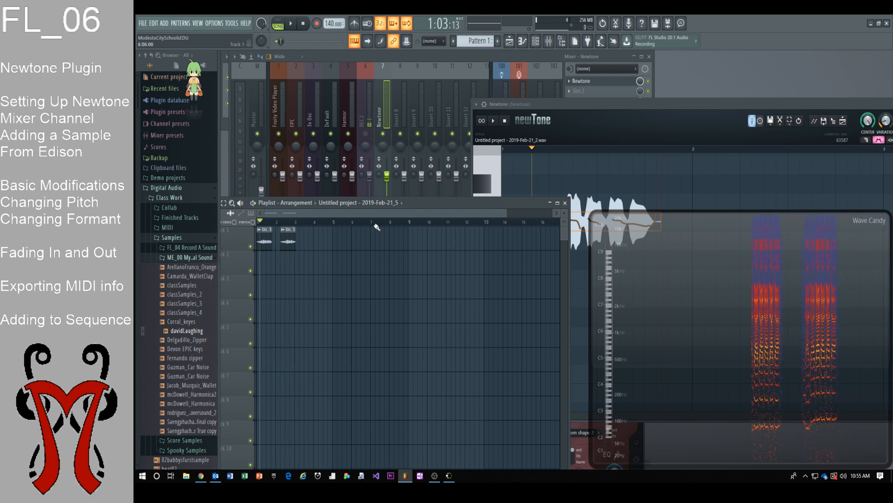
- Rearrange the overlapping windows, lowering Wave Candy and keeping Newtone beside the mixer
drag(691, 105, 655, 107)
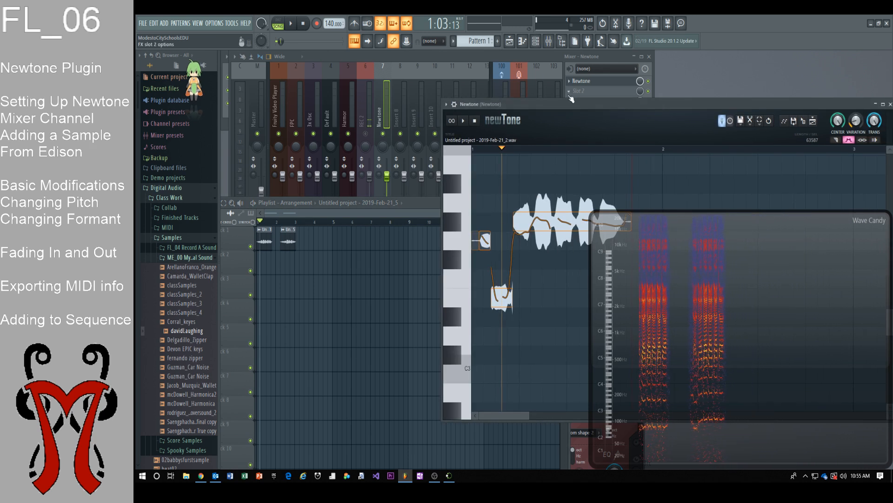
drag(566, 104, 513, 222)
click(448, 54)
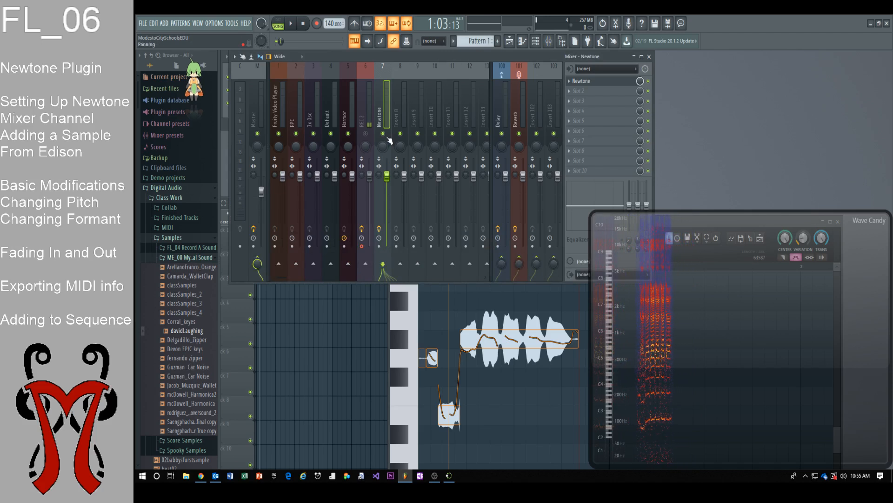
drag(696, 213, 702, 287)
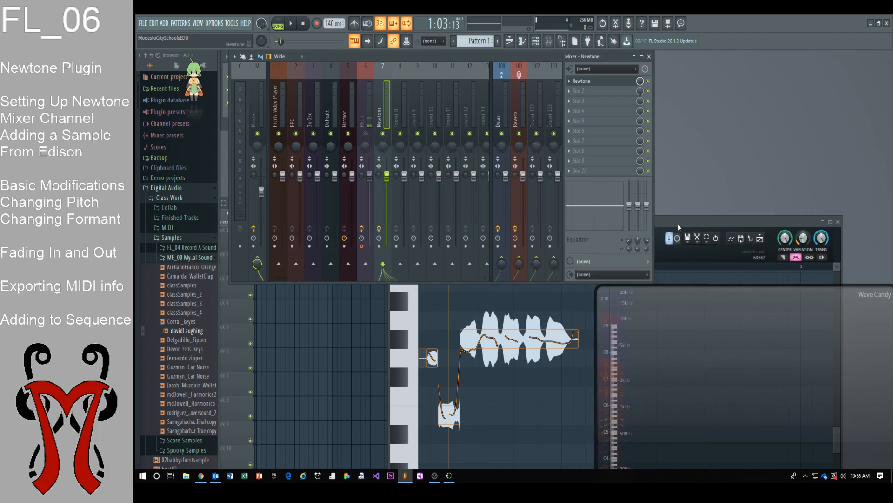
drag(677, 224, 712, 121)
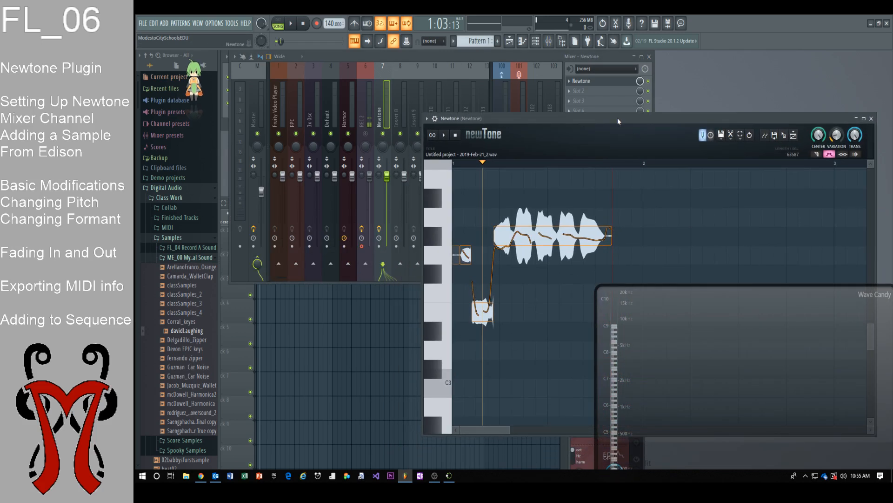
drag(618, 121, 691, 115)
- Select the REC 2 channel in the repositioned mixer, and open its Edison recorder over the mixer
drag(399, 66, 448, 221)
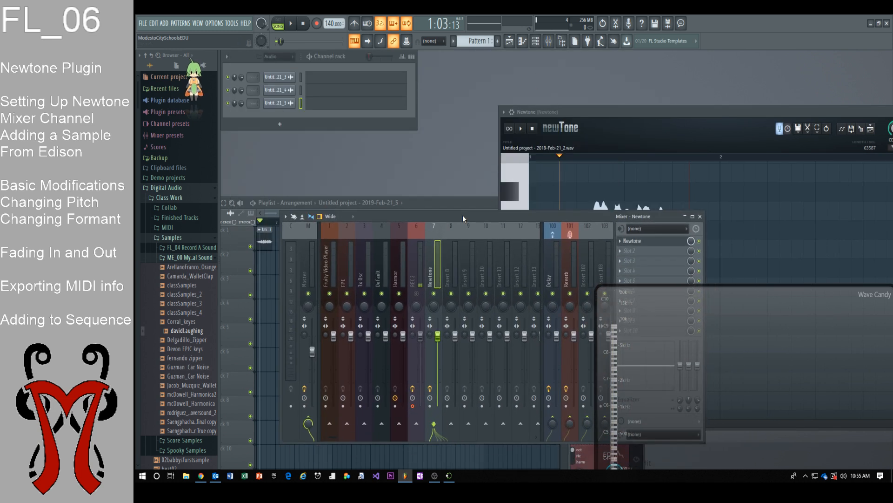
click(420, 269)
drag(540, 210, 472, 143)
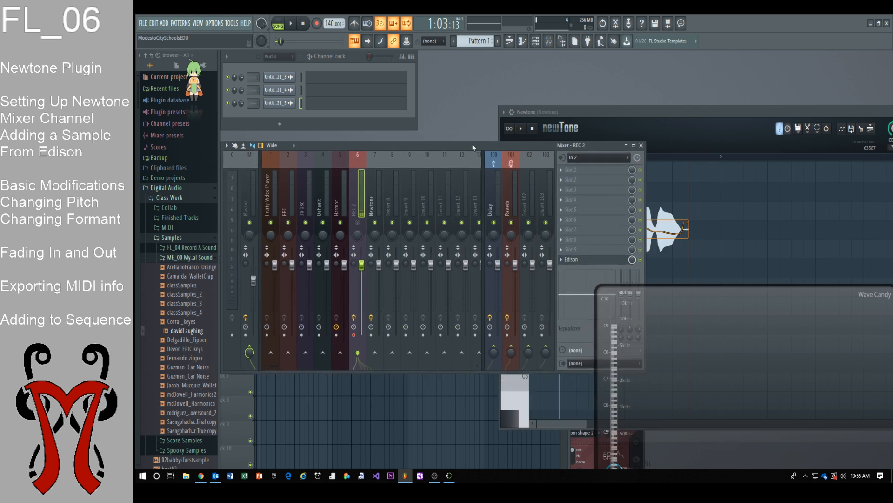
click(601, 259)
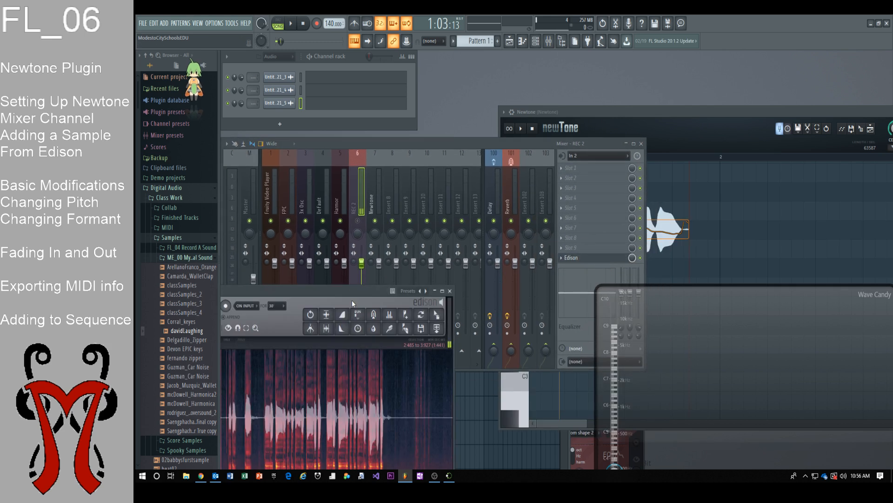
drag(351, 303, 359, 169)
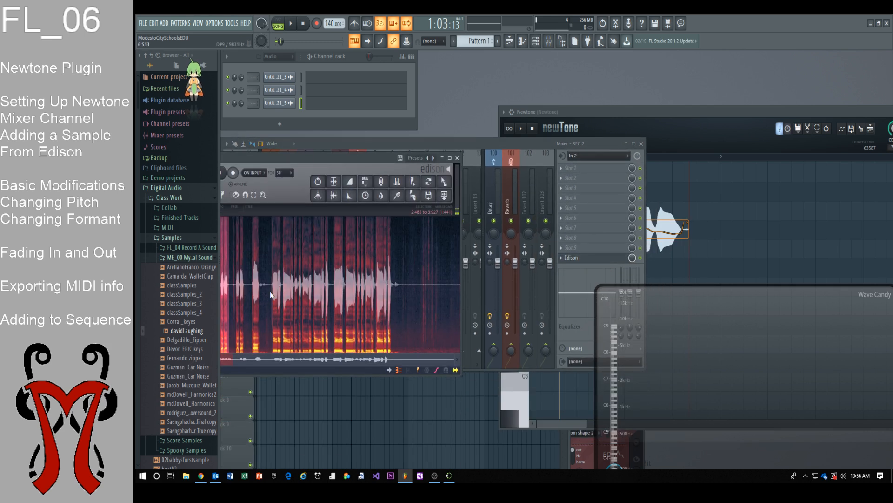
- Select Edison's audio from 6.612 to 14.766, and move the window fully into view beside Newtone
drag(270, 291, 399, 289)
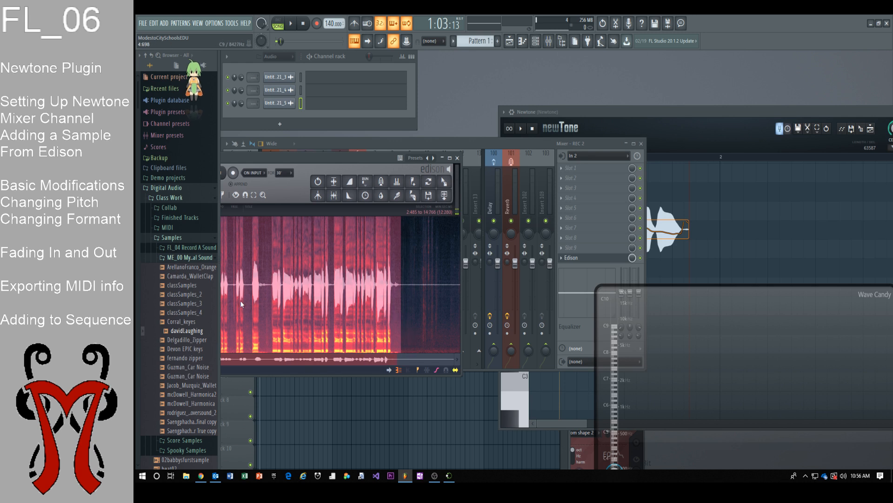
drag(240, 300, 272, 301)
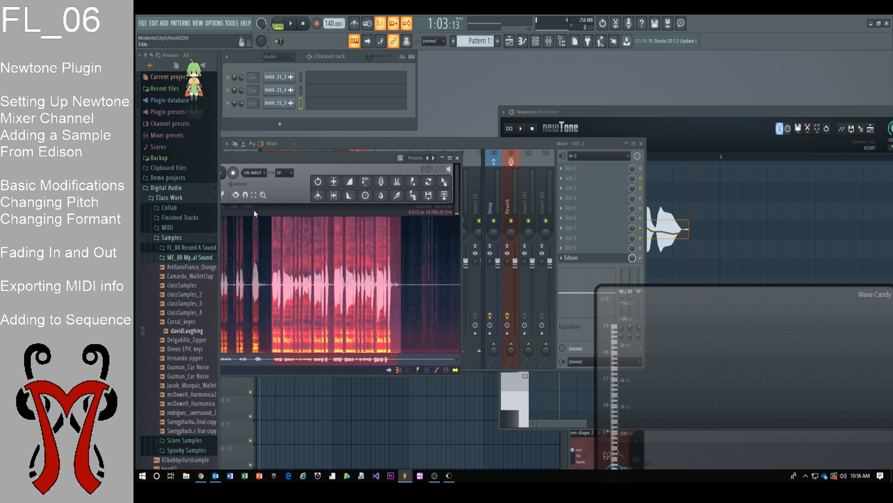
drag(259, 150, 320, 139)
- Bring Newtone forward next to Edison, and clear its current sample by starting a new file
click(655, 109)
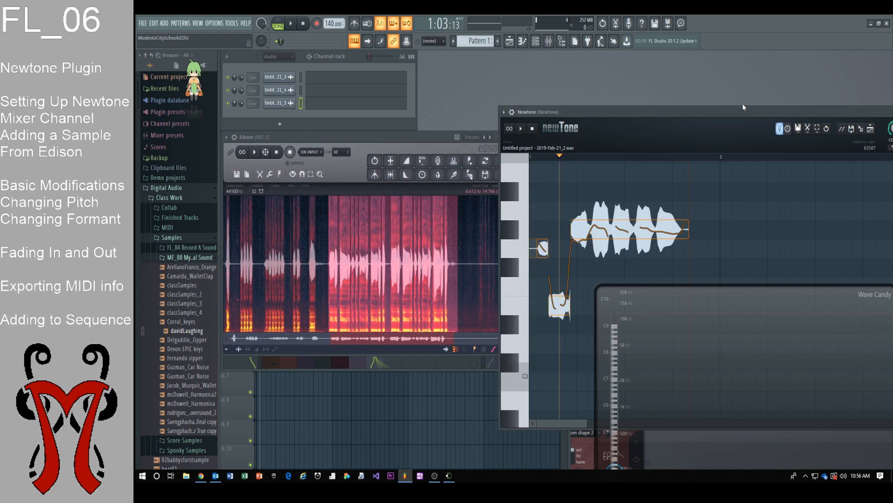
drag(735, 110, 612, 110)
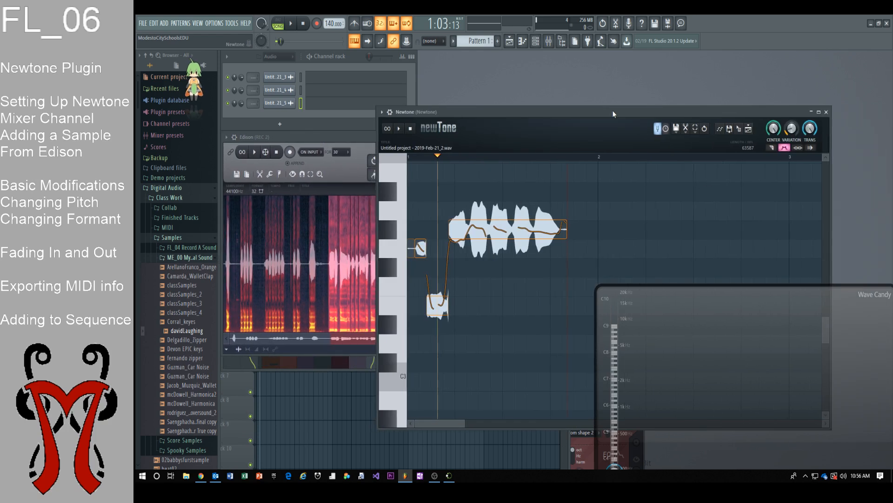
click(679, 130)
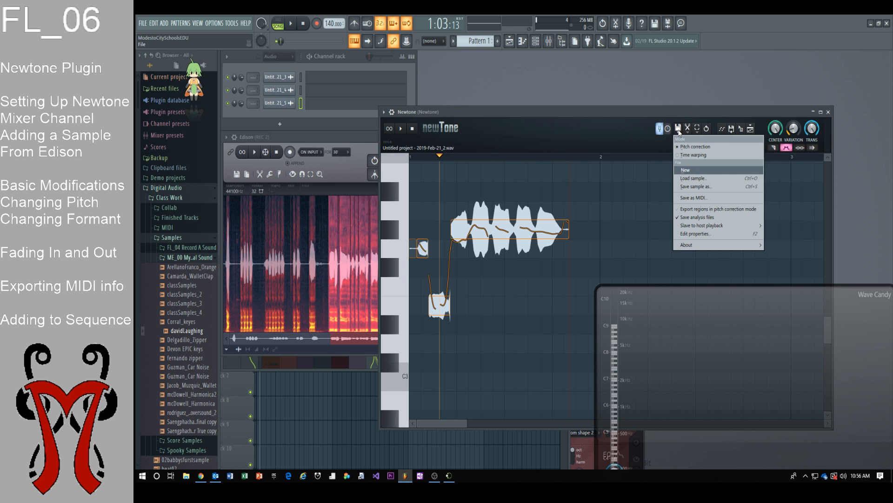
click(687, 171)
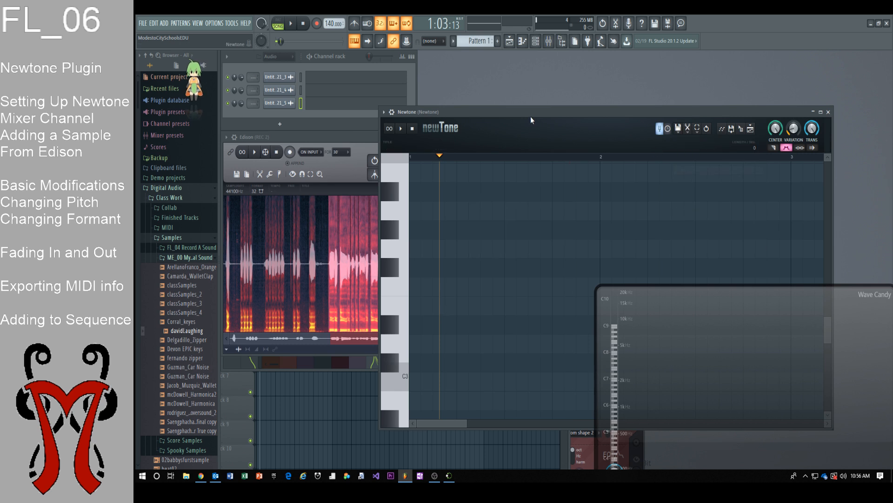
drag(531, 117, 571, 101)
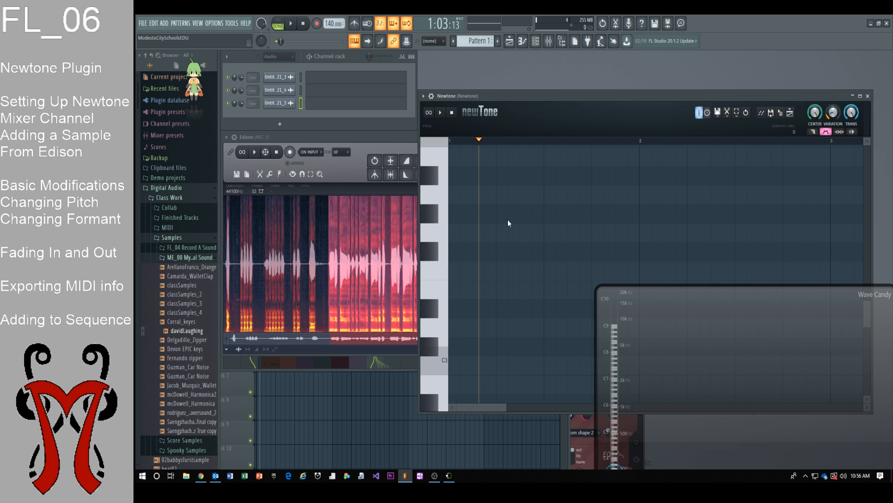
- Transfer Edison's selected audio into the empty Newtone editor, bring Newtone forward, and play the detected notes
click(345, 136)
drag(513, 161, 486, 113)
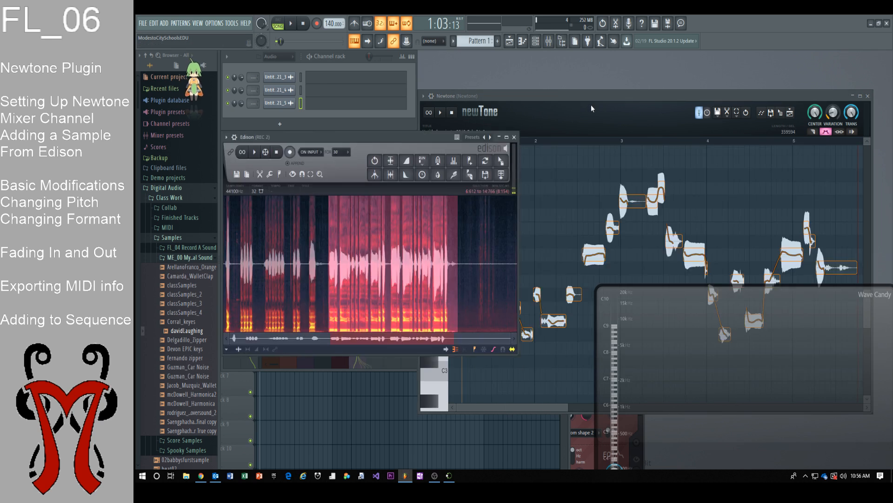
click(598, 135)
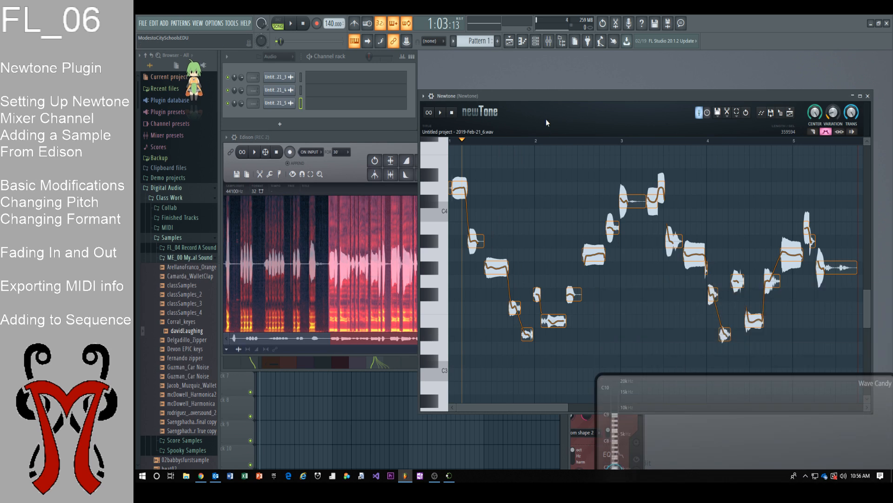
drag(557, 94, 565, 76)
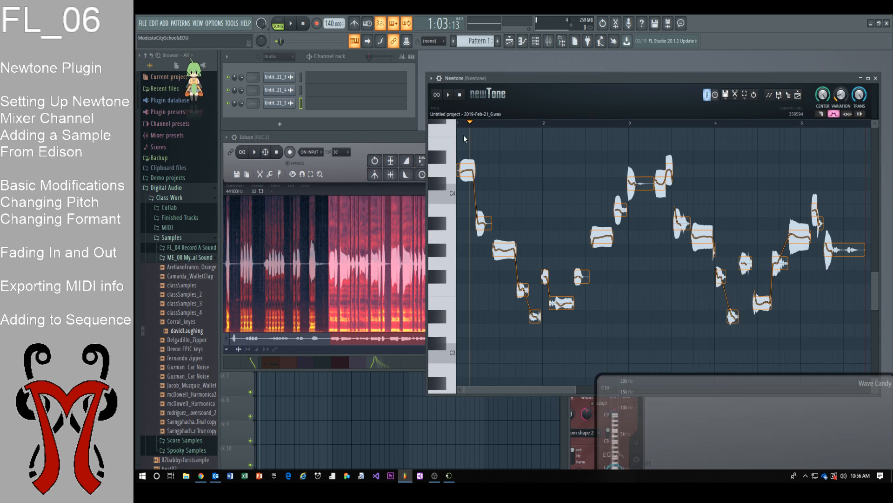
key(space)
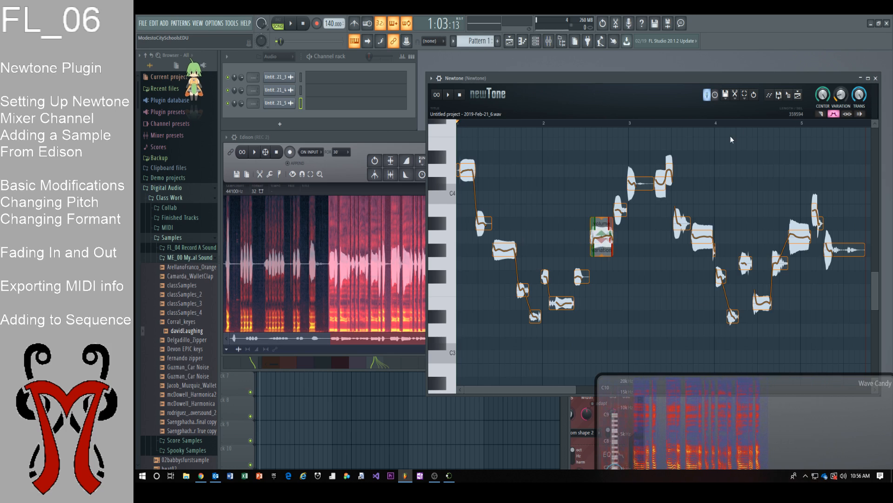
- Turn Newtone's Center control down to its minimum, and listen to the uncentred notes
drag(823, 94, 822, 140)
mouse_move(826, 100)
mouse_down()
mouse_move(824, 68)
mouse_move(824, 100)
mouse_up()
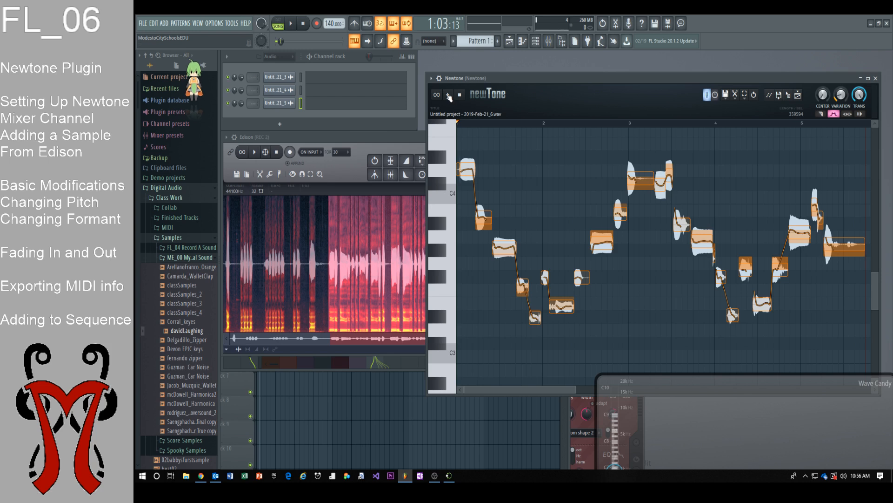
click(448, 95)
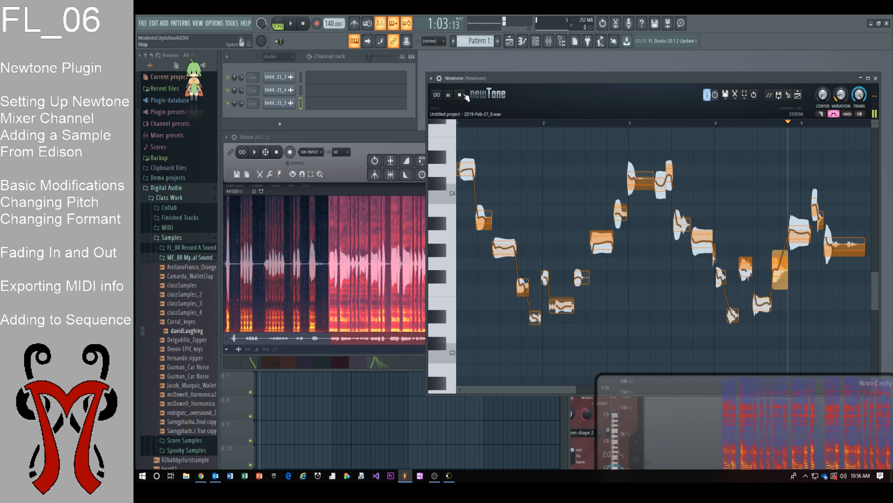
click(467, 97)
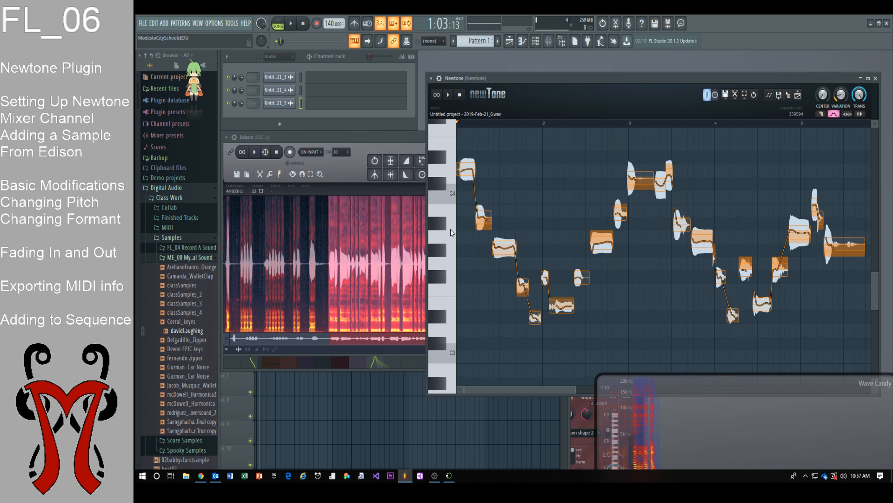
- Turn Newtone's Center control up to its maximum, listen to the centred notes, and reposition the window beside Edison
drag(821, 98, 821, 70)
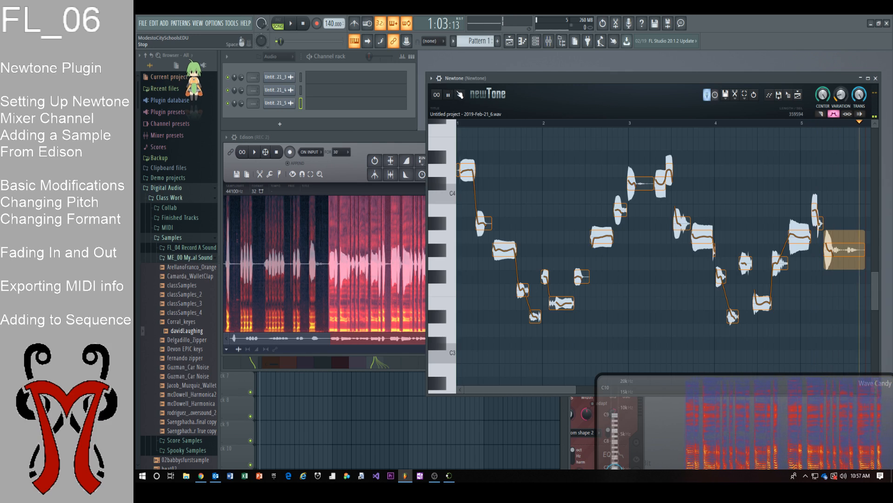
drag(670, 87, 615, 102)
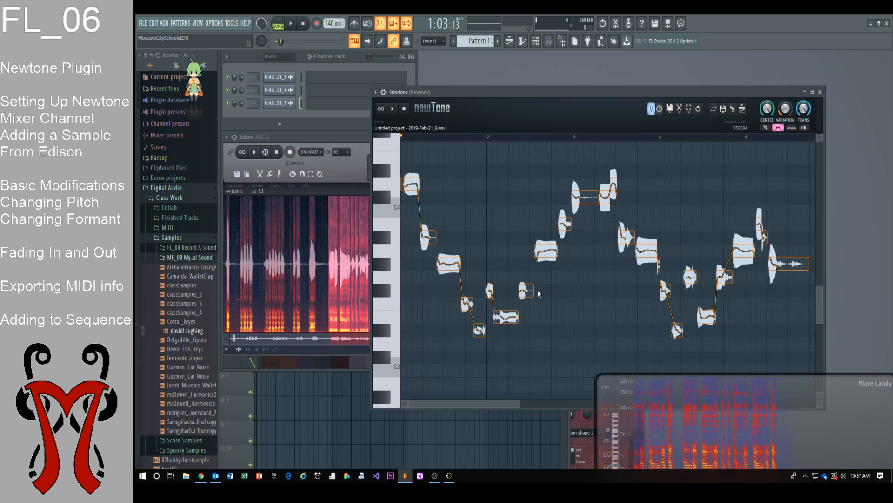
drag(514, 92, 553, 88)
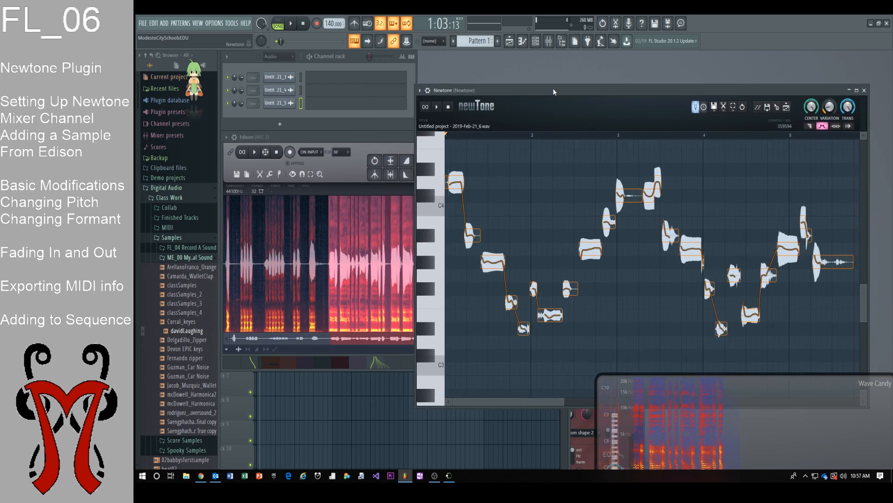
- Show all channels in the channel rack, and move Edison down to clear the space beneath the rack
click(276, 58)
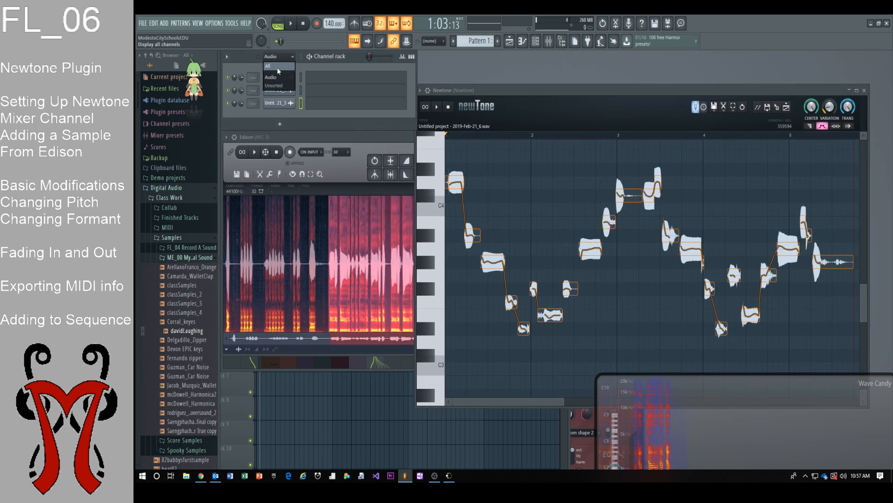
click(277, 66)
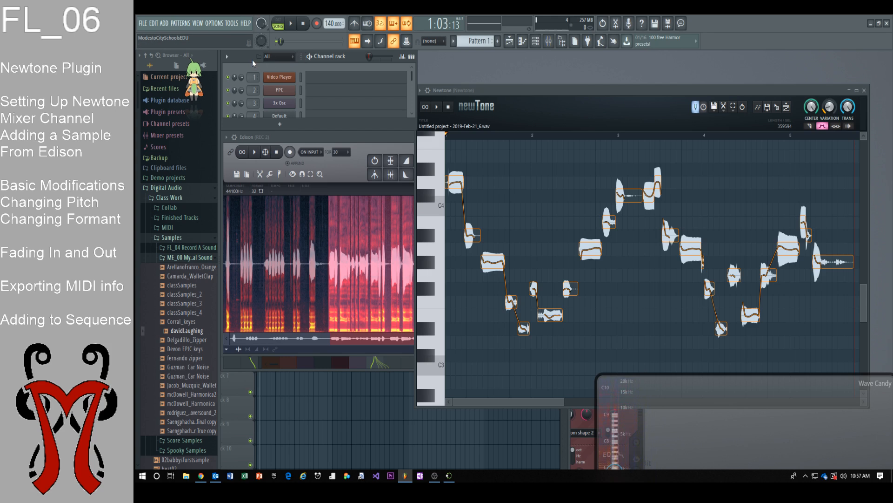
drag(302, 135, 303, 208)
mouse_move(412, 77)
mouse_down()
mouse_move(413, 90)
mouse_move(412, 82)
mouse_up()
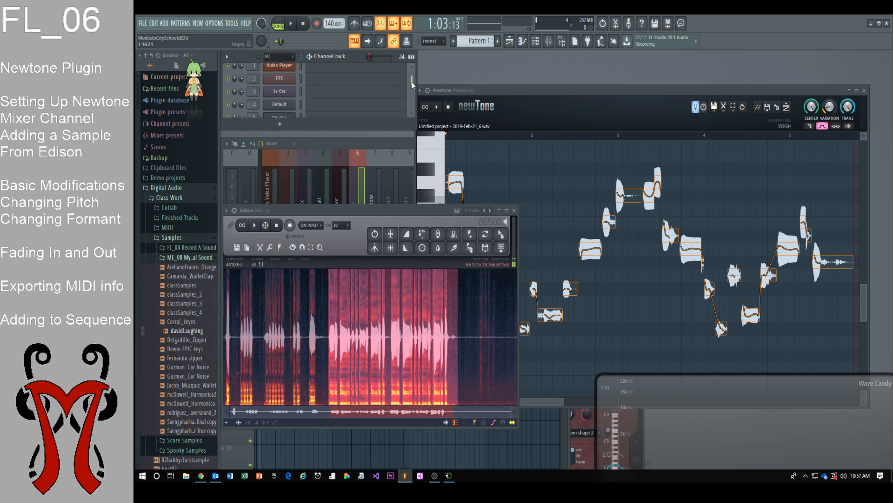
- Open the 3x Osc channel, inspect its piano roll, and close the piano roll again
click(279, 91)
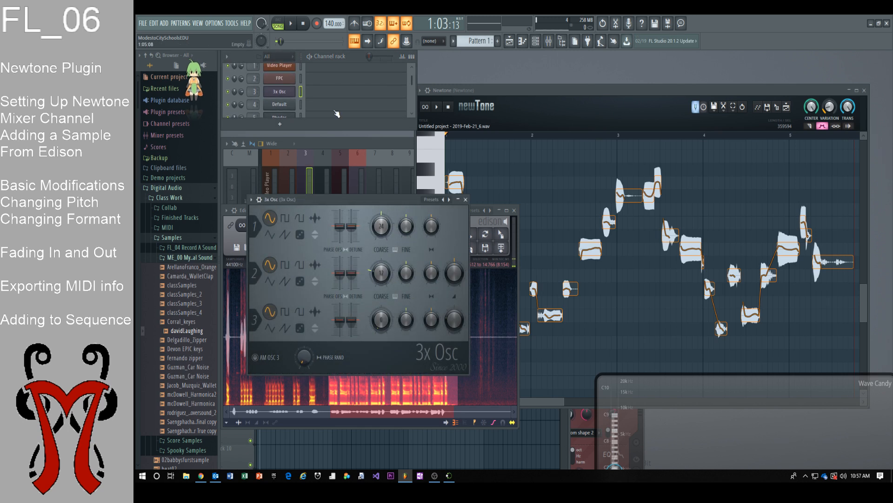
right_click(278, 93)
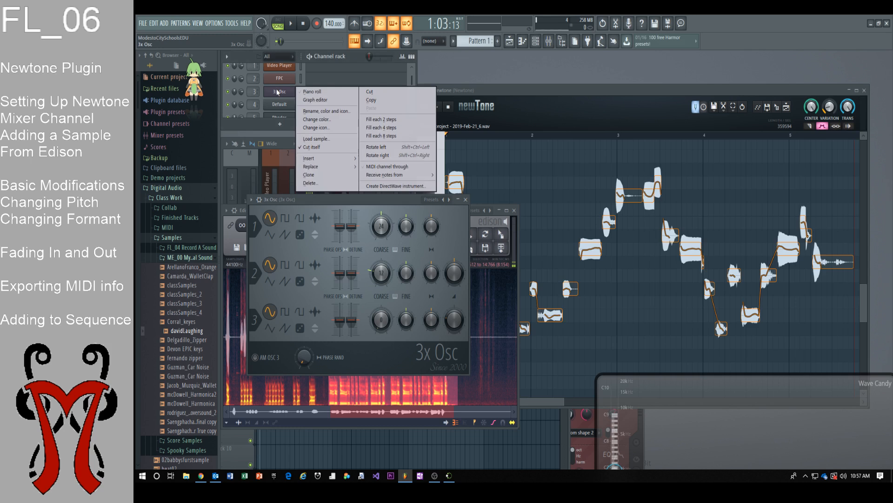
click(312, 91)
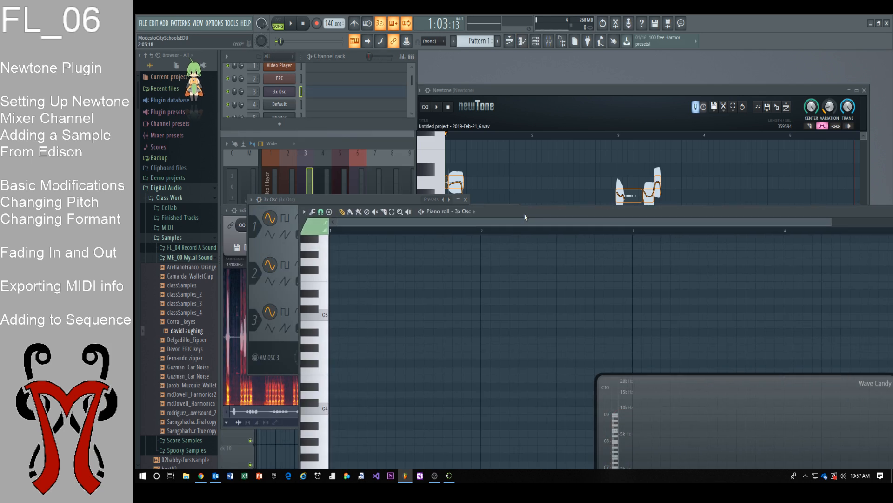
drag(322, 300, 314, 387)
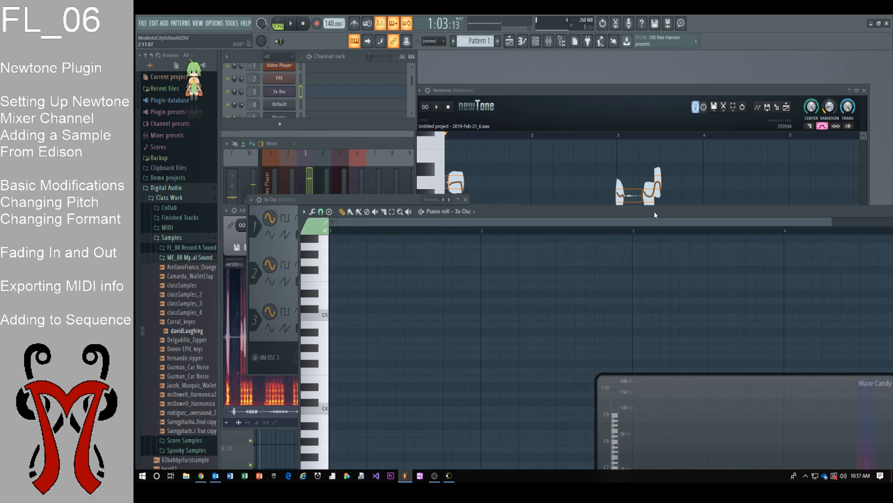
drag(655, 214, 483, 215)
click(784, 213)
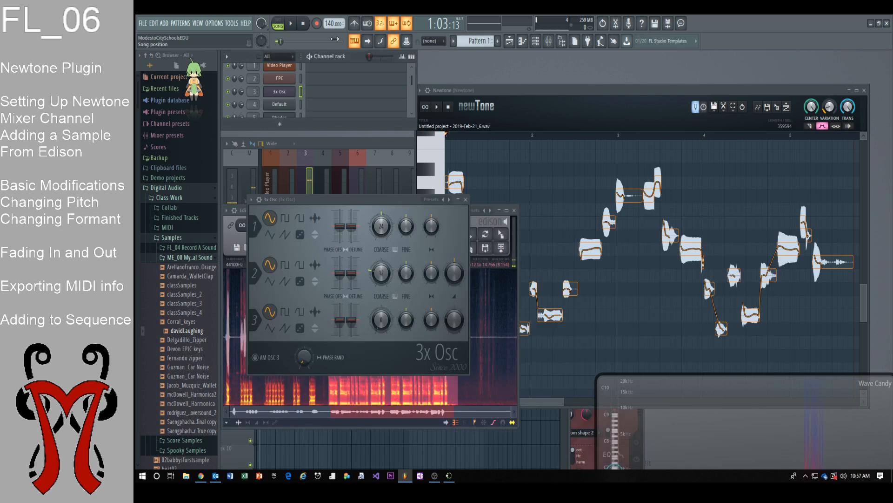
- Reselect the 3x Osc channel, and send Newtone's detected notes to its piano roll
click(284, 94)
click(284, 94)
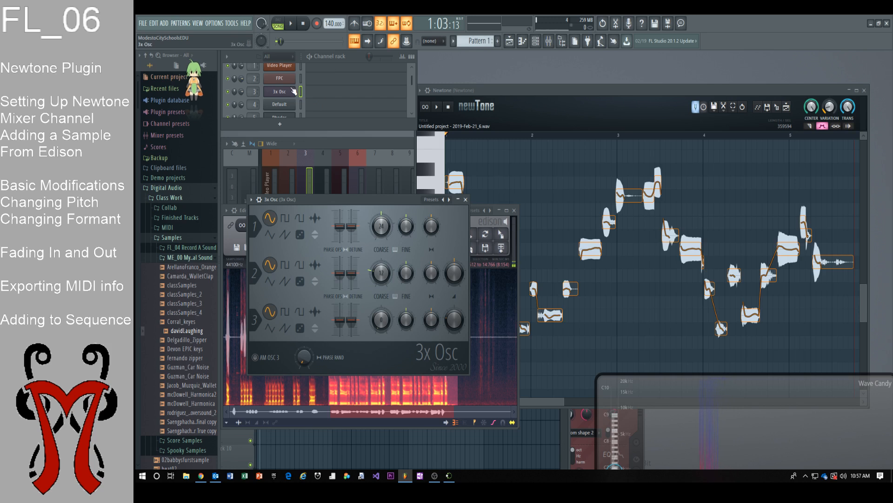
click(745, 125)
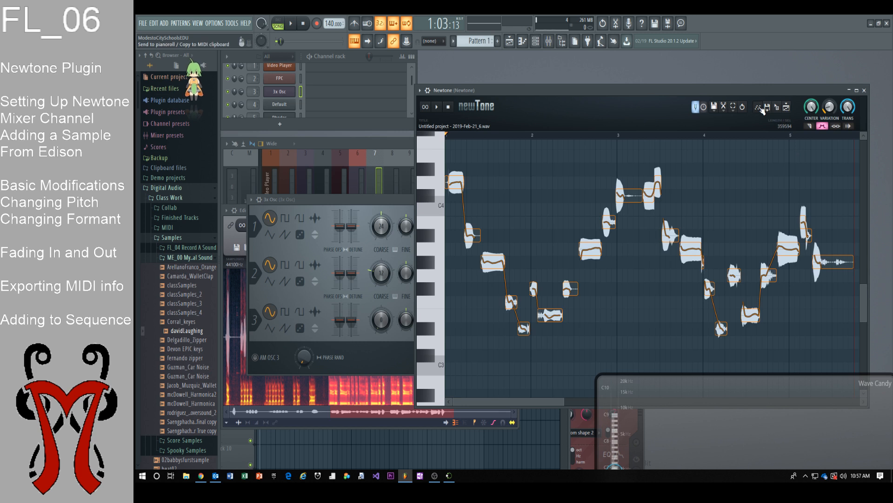
key(super+plus)
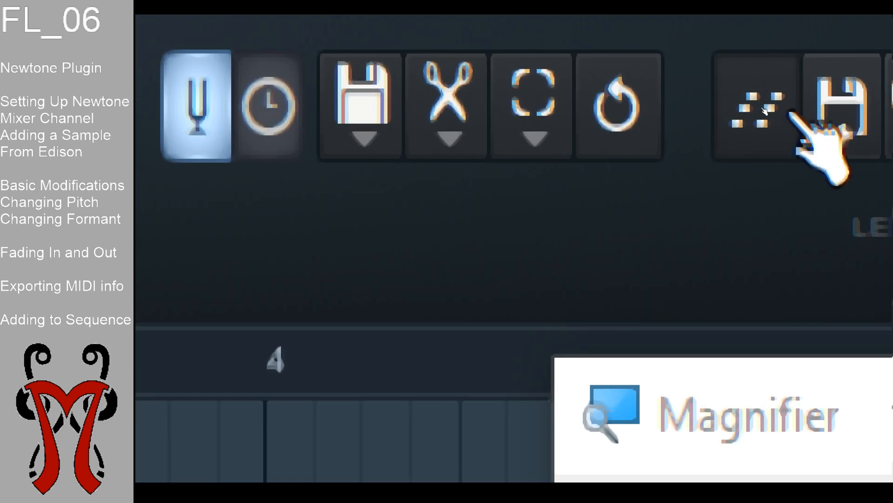
key(super+Escape)
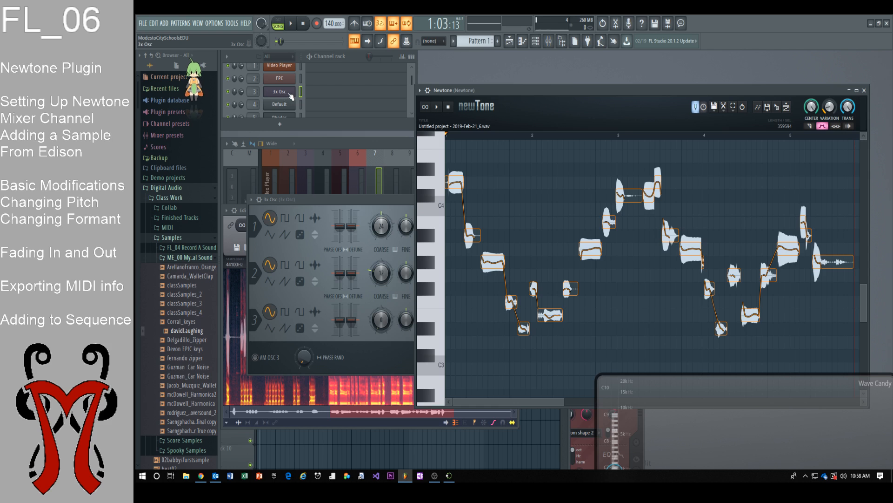
click(760, 110)
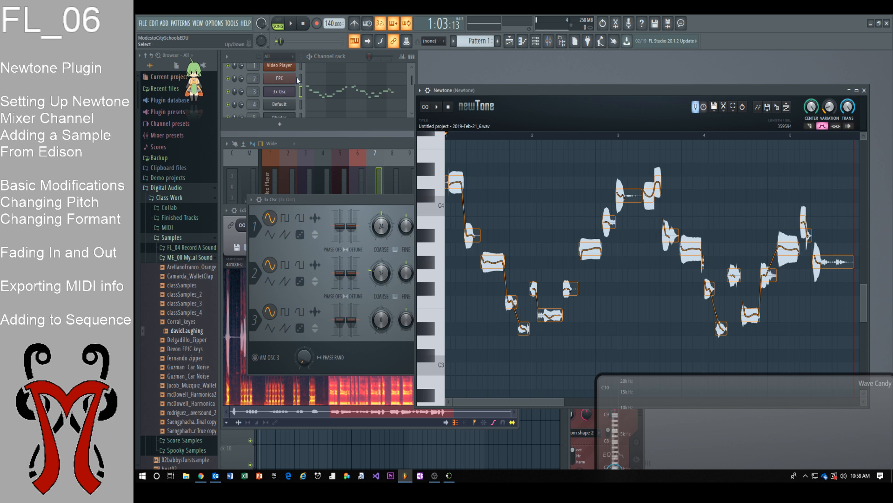
- Open the 3x Osc channel's piano roll, and position it to examine the notes transferred from Newtone
click(281, 92)
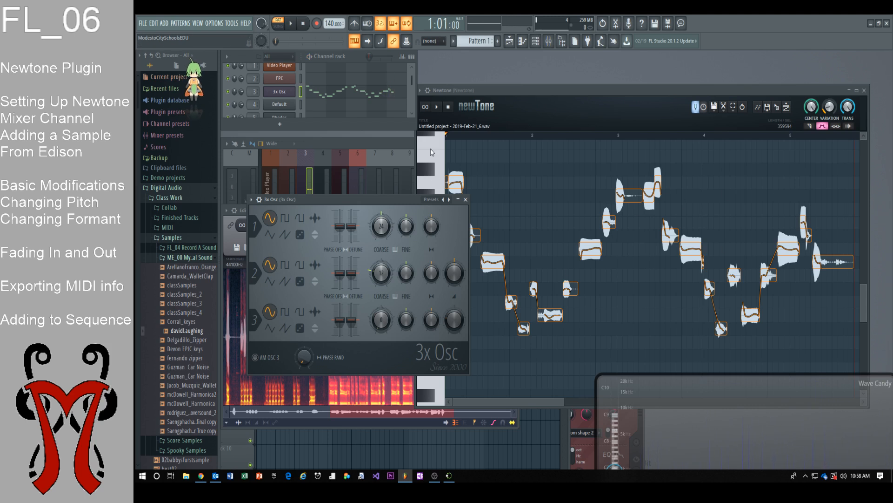
click(368, 95)
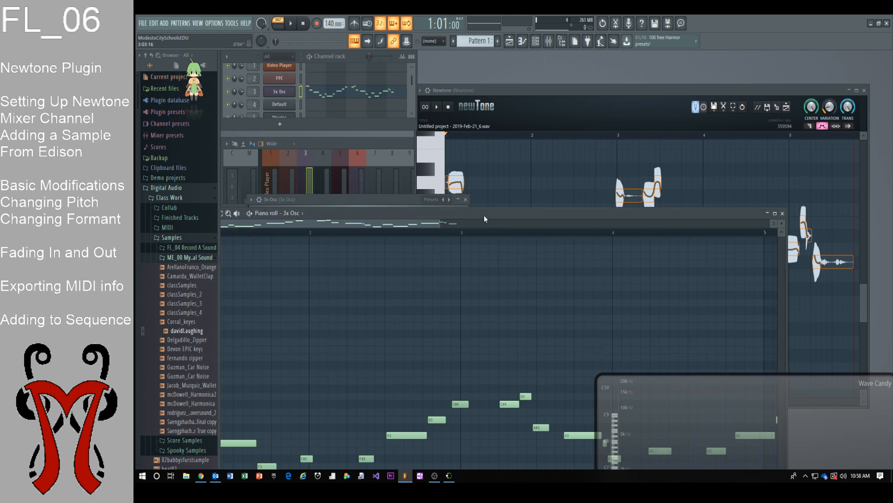
drag(484, 218, 613, 113)
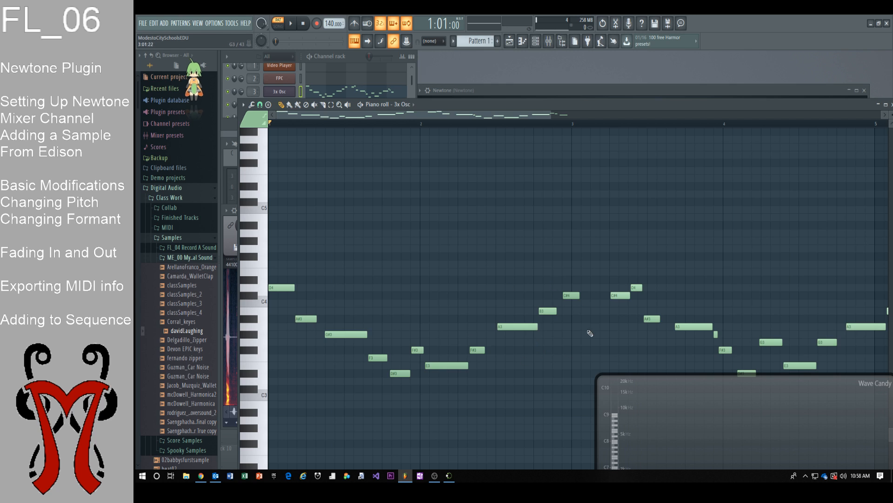
scroll(558, 249, down, 3)
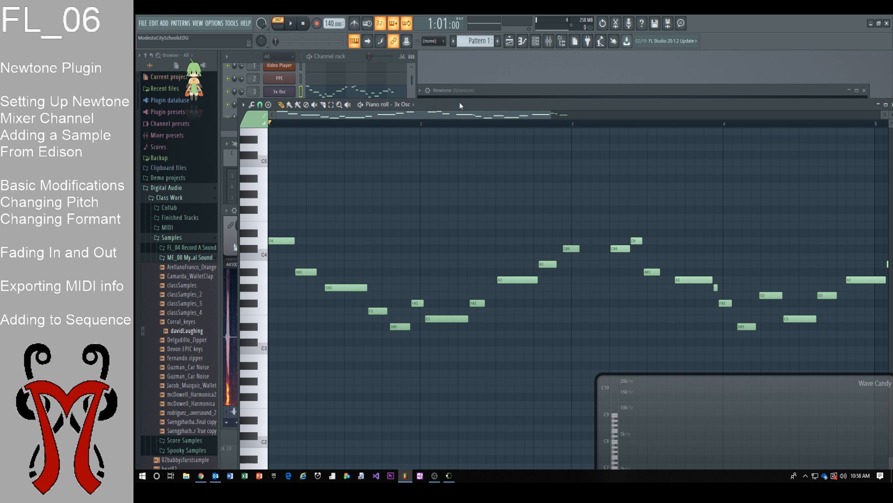
drag(460, 105, 432, 149)
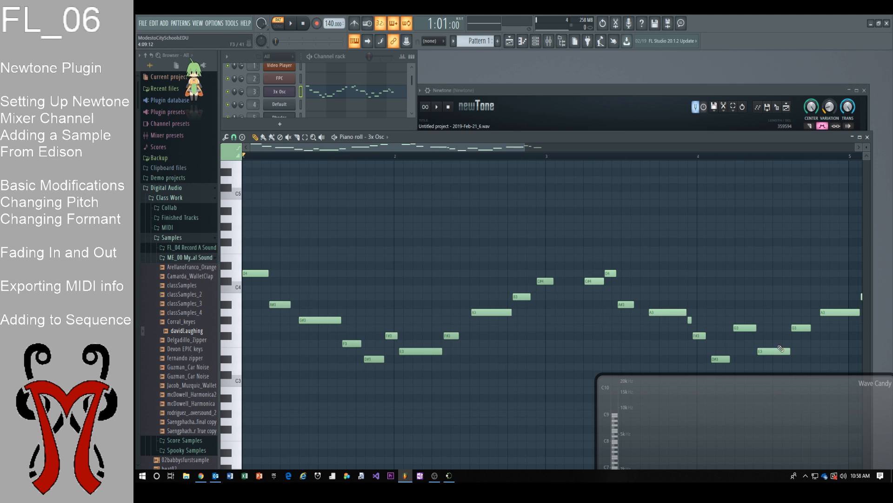
drag(654, 139, 633, 214)
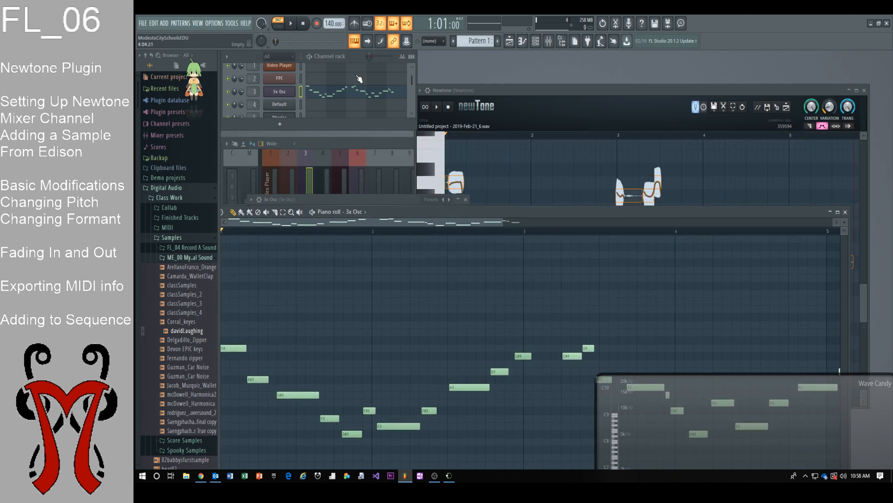
- Bring Newtone in front of the piano roll, shift its window clear, and briefly play the vocal sample
click(632, 98)
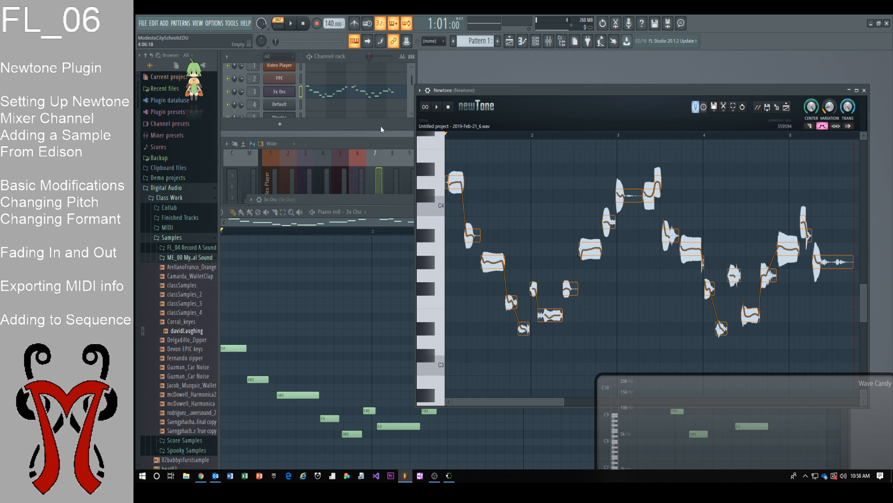
drag(631, 90, 600, 85)
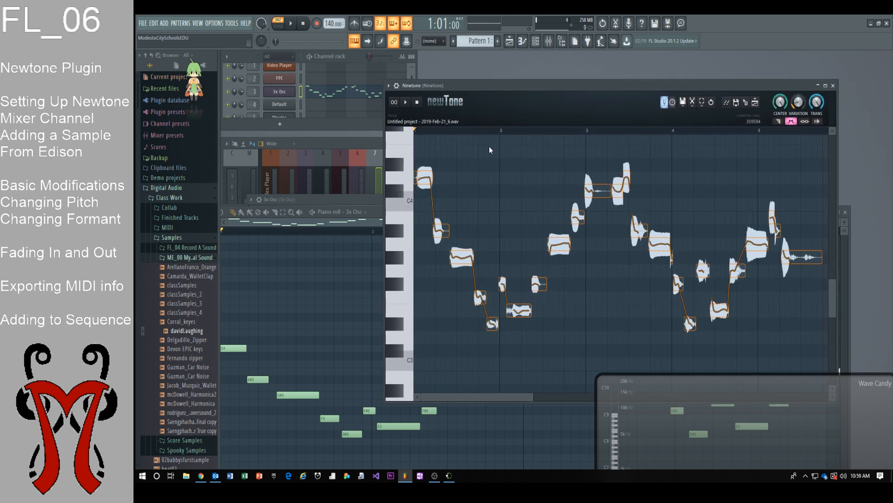
click(407, 103)
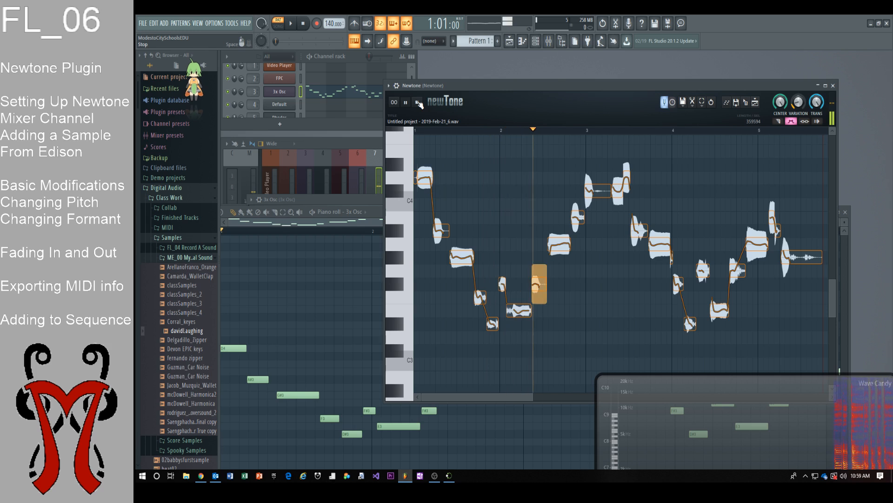
click(419, 103)
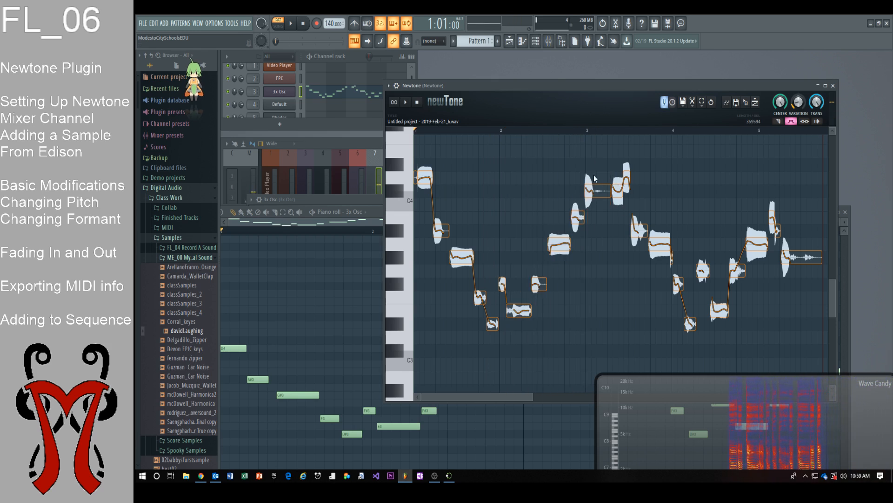
- Place Newtone's playhead between bars 3 and 4, and mark a time selection from there to about bar 4
click(606, 130)
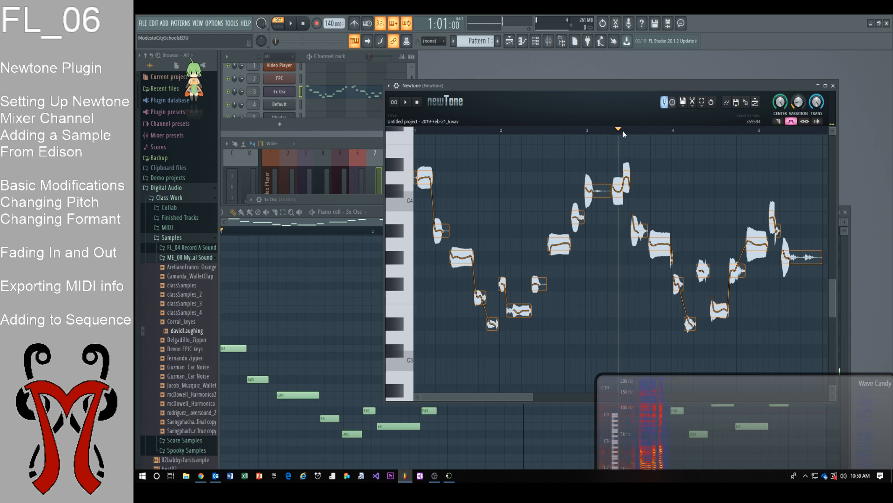
click(618, 130)
mouse_move(618, 132)
mouse_down()
mouse_move(643, 131)
mouse_move(606, 131)
mouse_up()
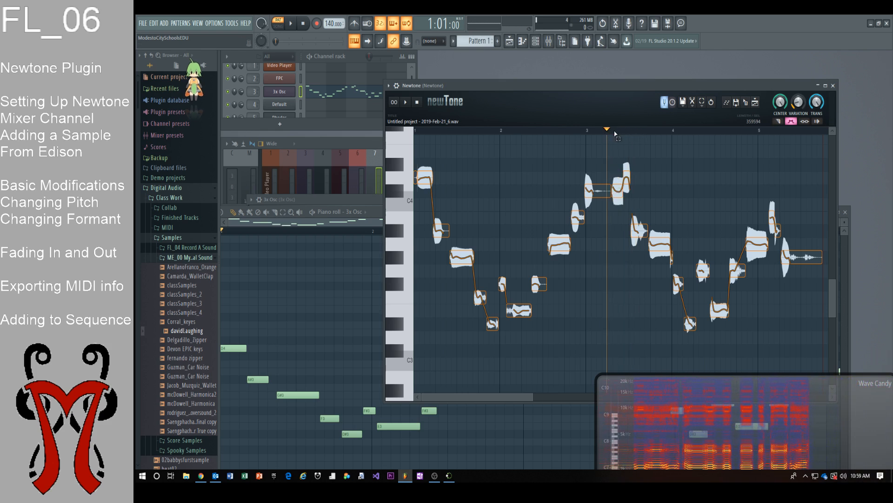
drag(613, 132, 664, 135)
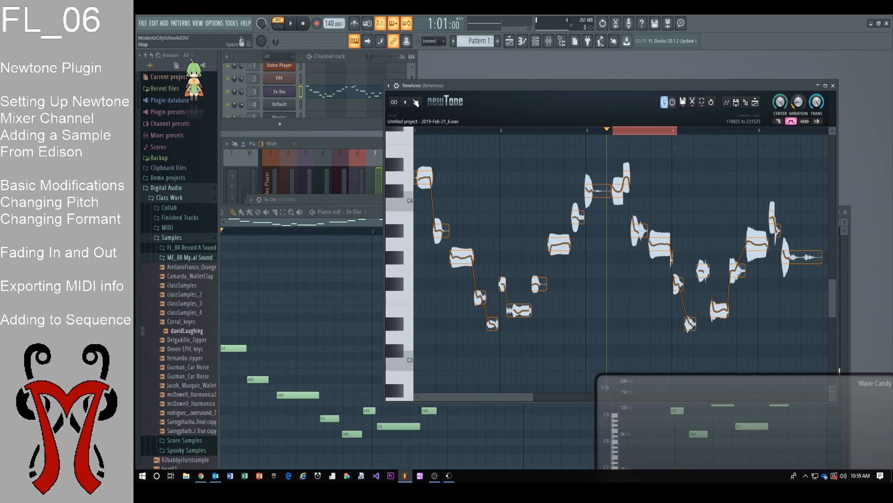
- Play Newtone's selected time range several times, and take a closer look at the notes at its start
click(408, 103)
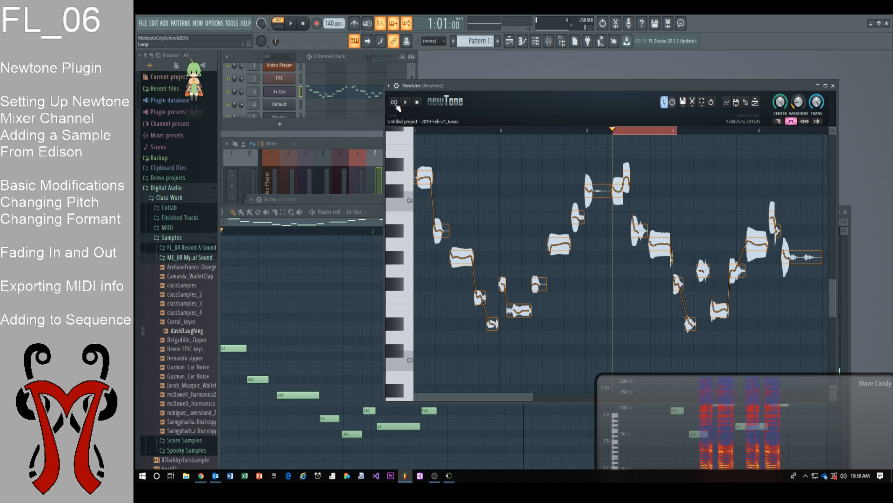
key(space)
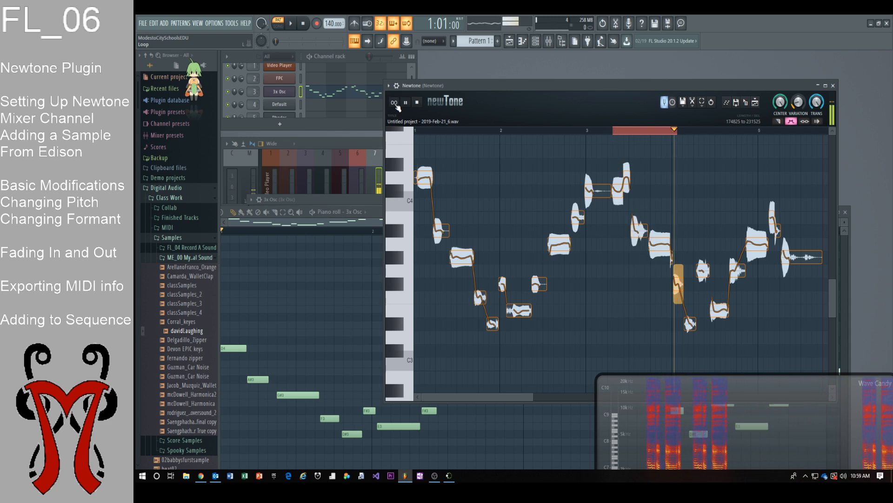
click(418, 102)
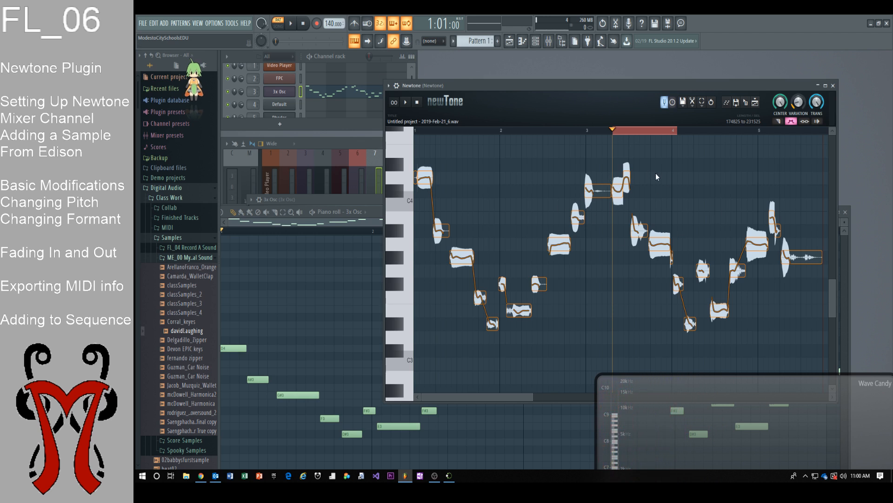
mouse_move(626, 184)
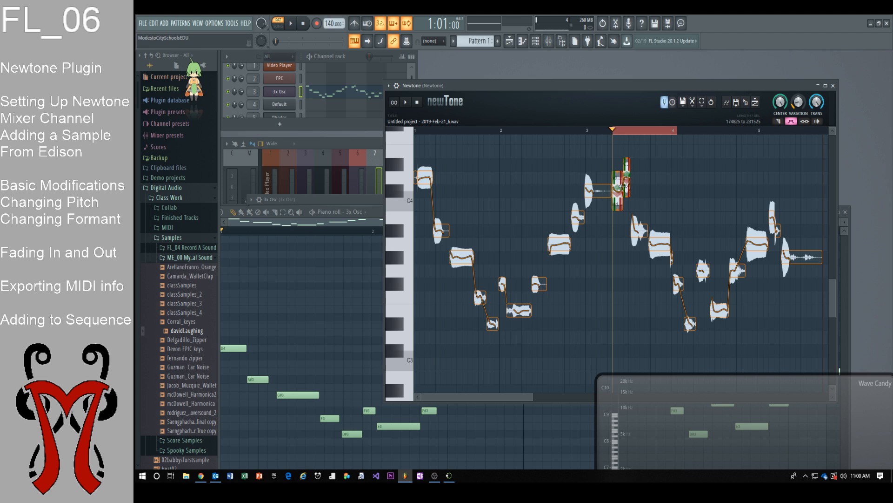
scroll(630, 186, up, 1)
key(space)
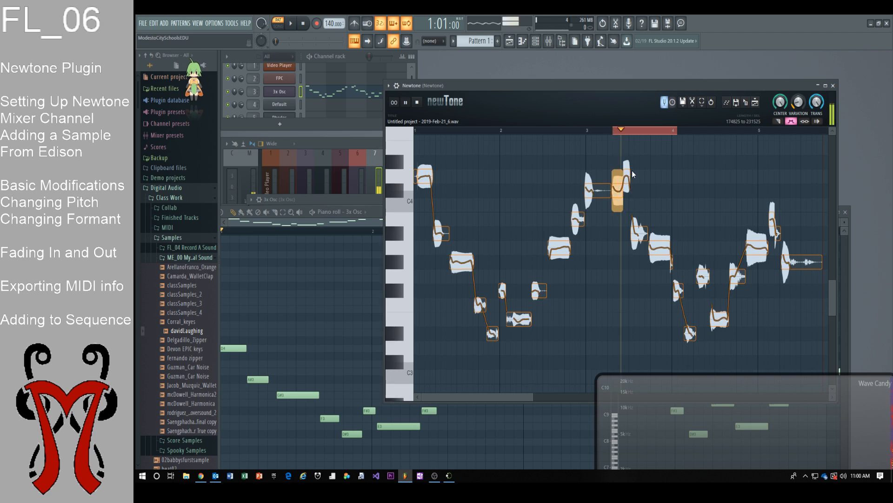
key(space)
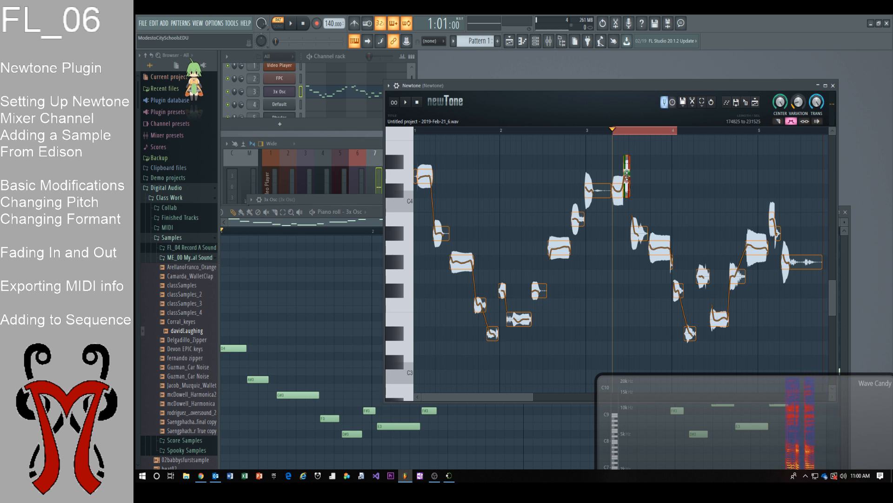
- Lower the short D4 fragment between bars 3 and 4 to C#4 in Newtone, and play the selected time range
drag(626, 176, 627, 190)
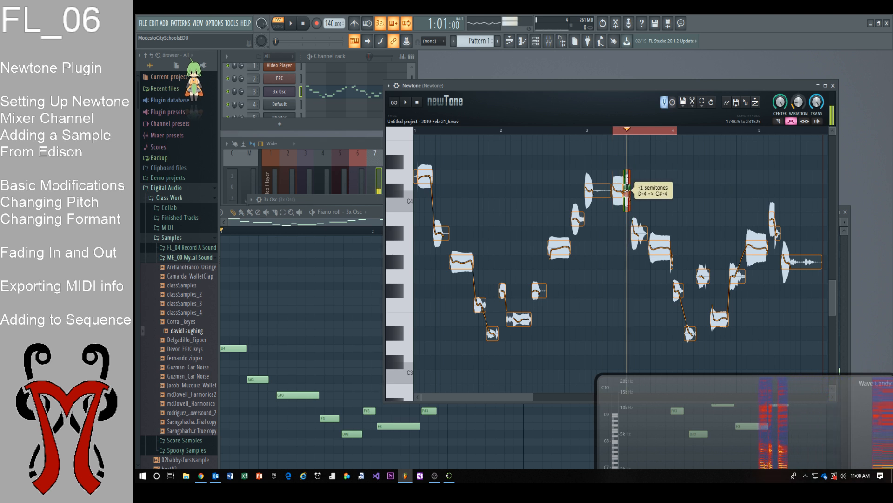
click(615, 129)
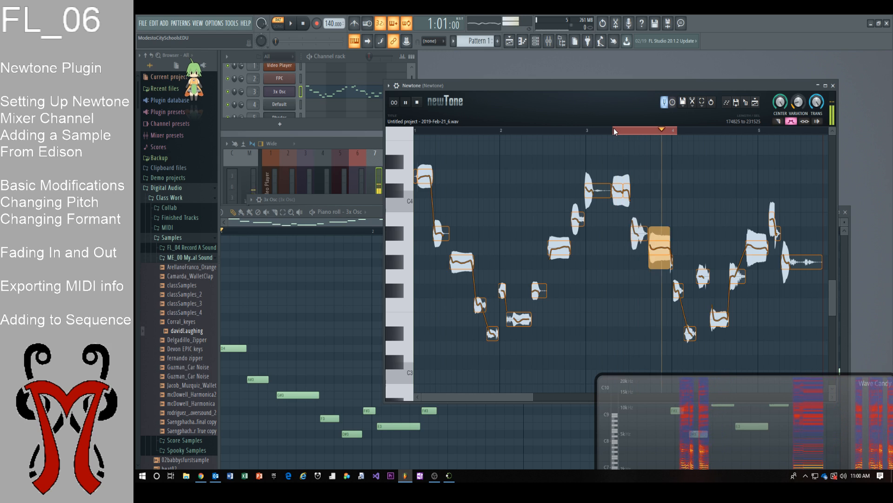
key(space)
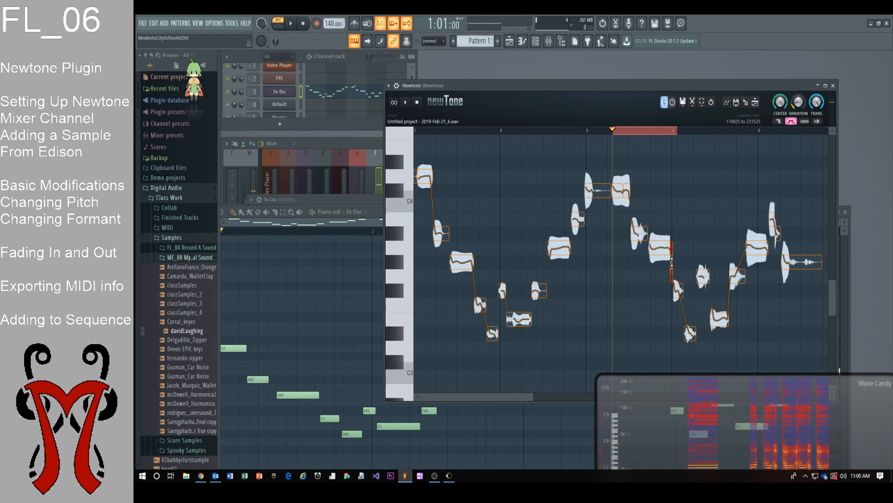
- Raise the thin G#3 fragment just before bar 4 to A3, and play the selected time range again
drag(671, 262, 671, 248)
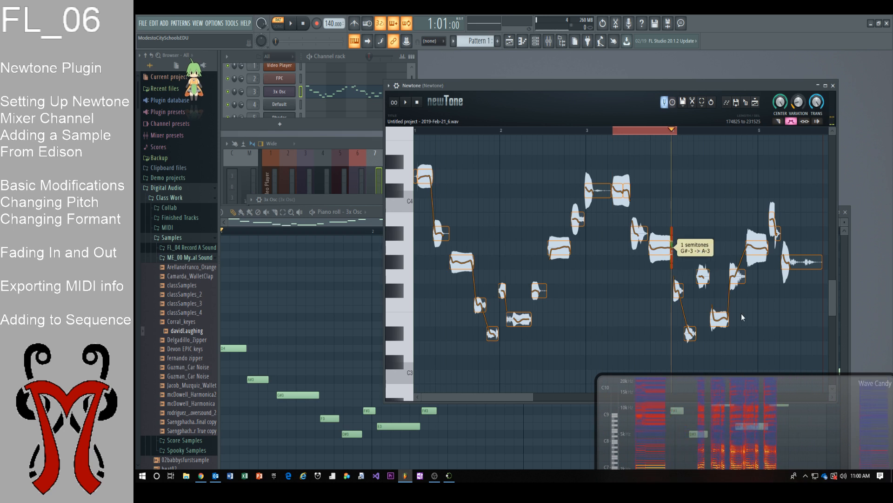
key(space)
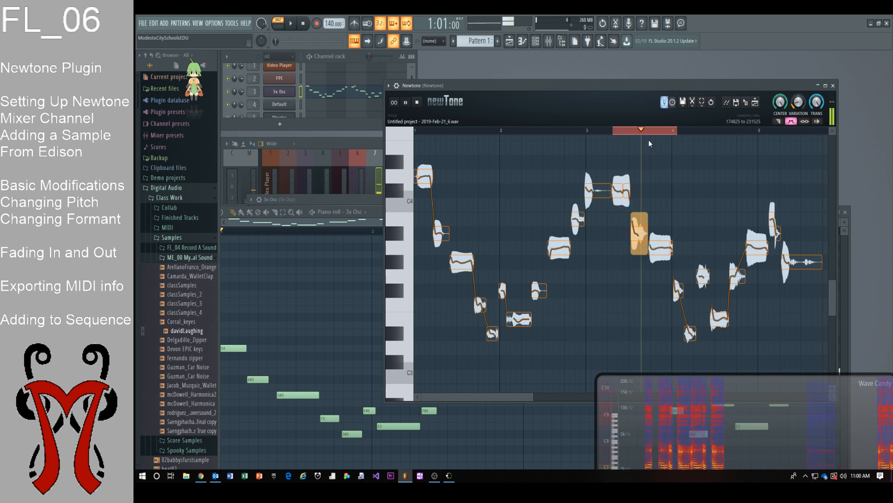
key(space)
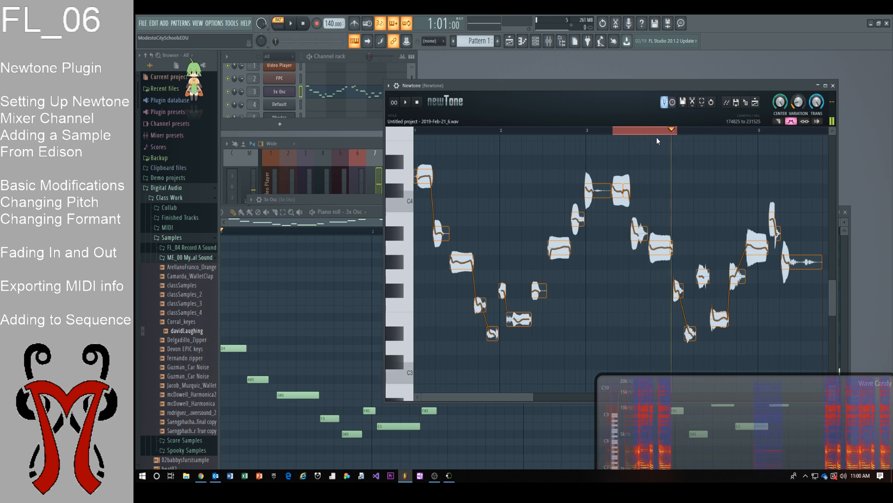
- Clear Newtone's time selection, and play the sample from a point between bars 3 and 4
click(658, 133)
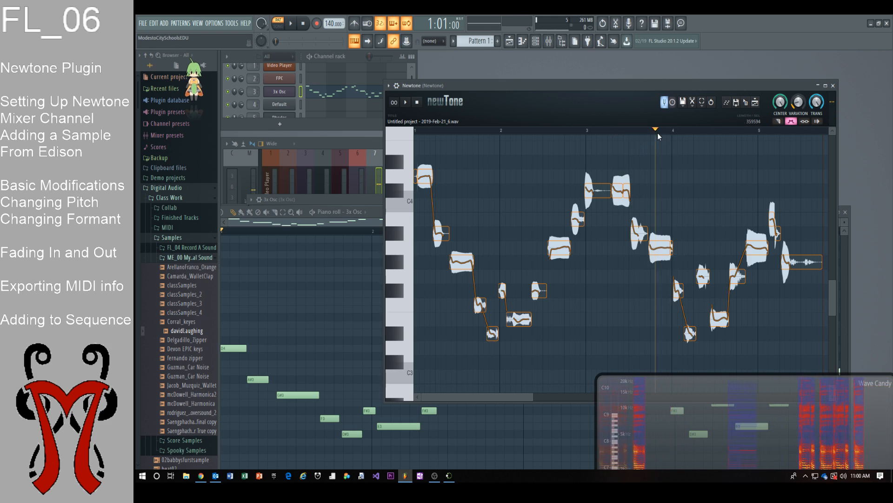
click(621, 129)
key(space)
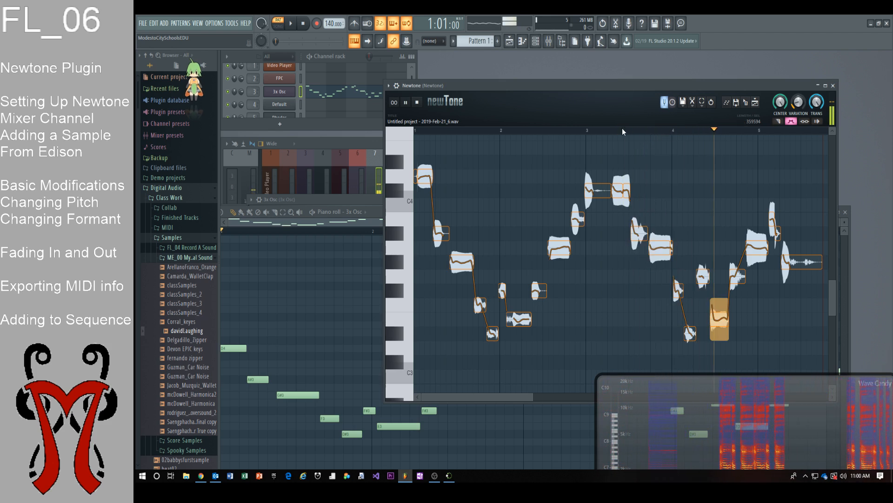
key(space)
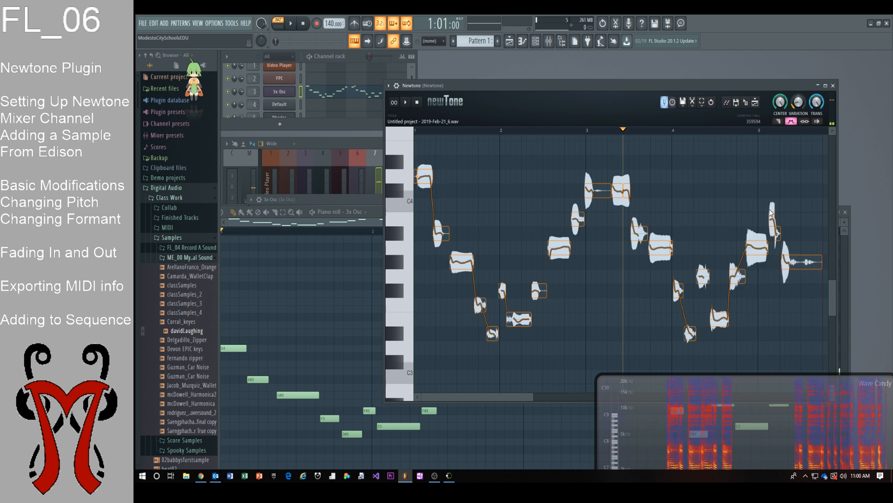
- Raise the A#3 fragment just after bar 5 to B3, and play the sample from just past bar 4
drag(782, 240, 778, 224)
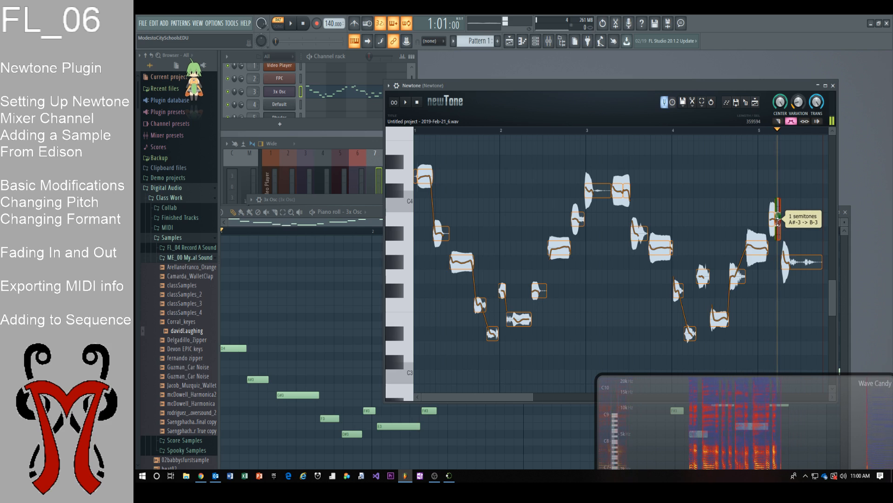
click(700, 132)
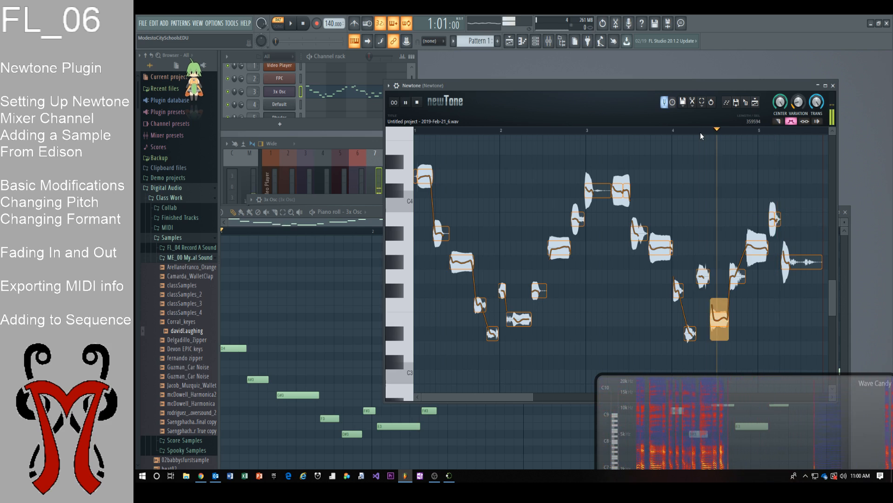
key(space)
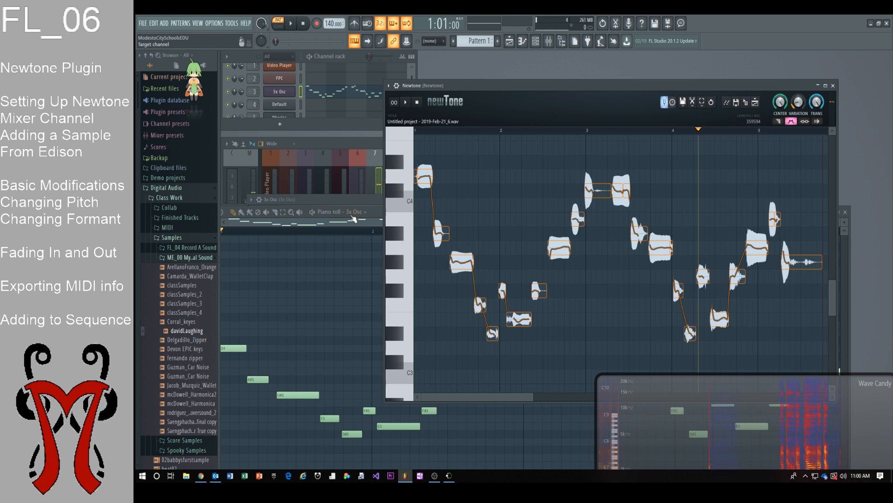
- Bring the 3x Osc piano roll to the front, reposition it, and delete all of its notes
click(372, 211)
drag(381, 209, 457, 168)
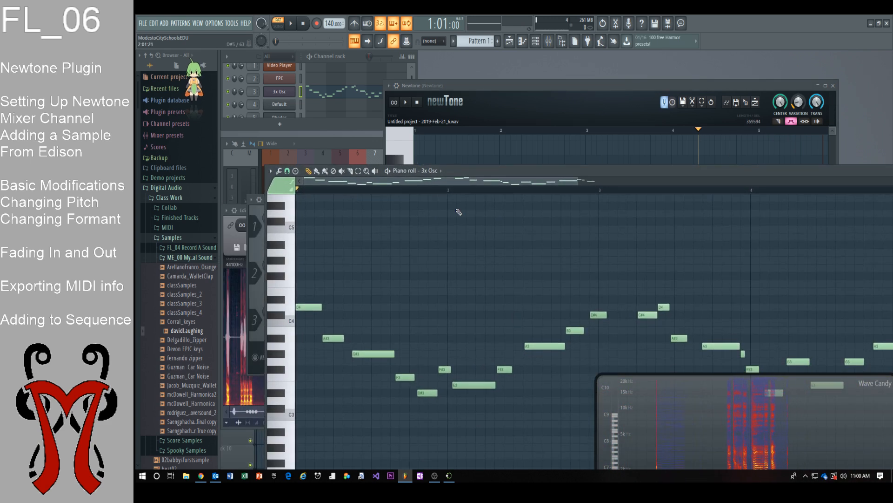
key(ctrl+a)
key(Delete)
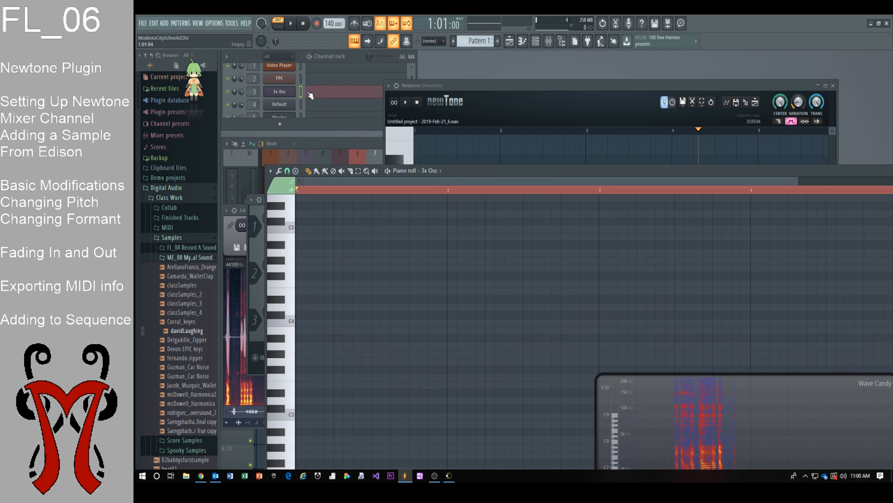
- Send Newtone's corrected notes to the 3x Osc piano roll, and bring that piano roll to the front
click(604, 85)
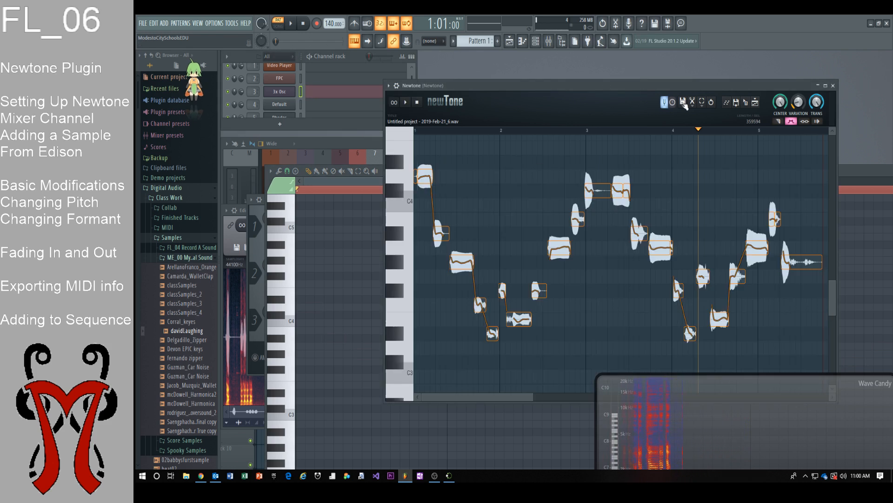
click(728, 107)
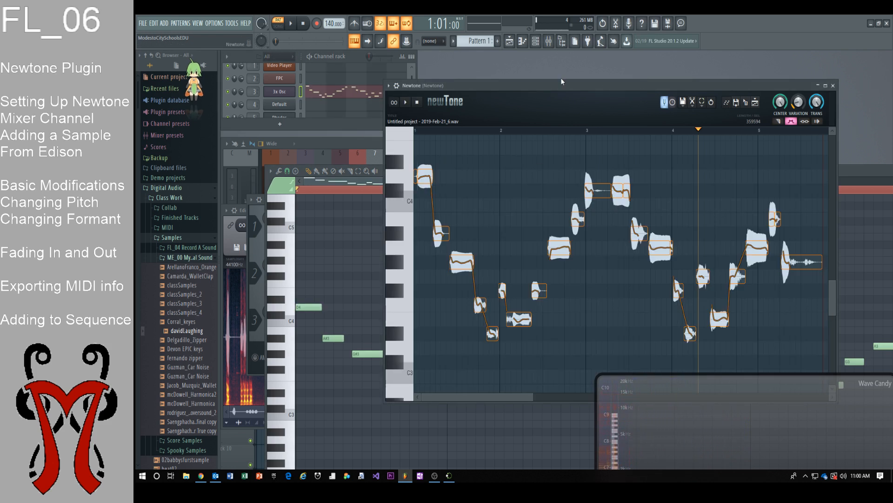
click(355, 96)
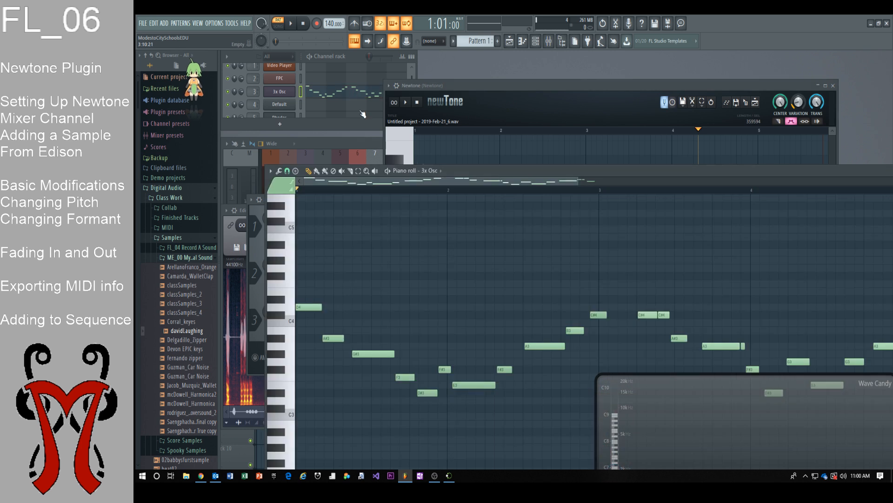
- Open the 3x Osc instrument, and play Pattern 1 to hear the transferred melody
click(284, 92)
click(291, 24)
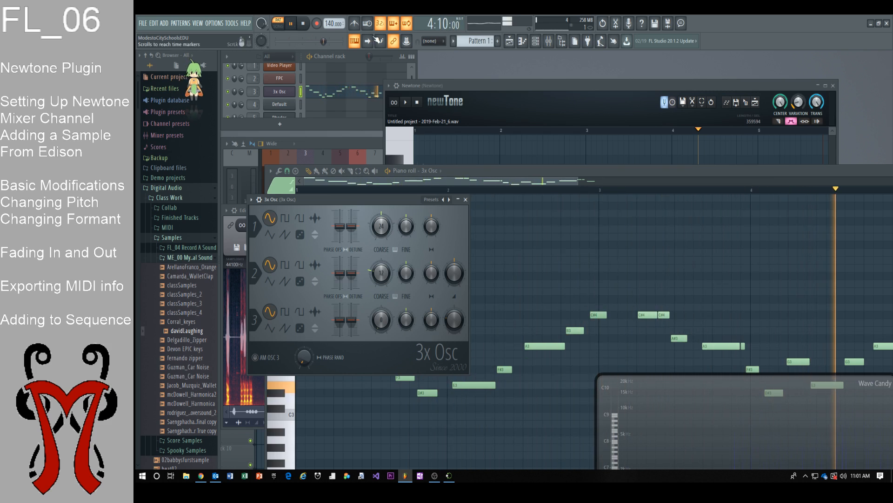
key(space)
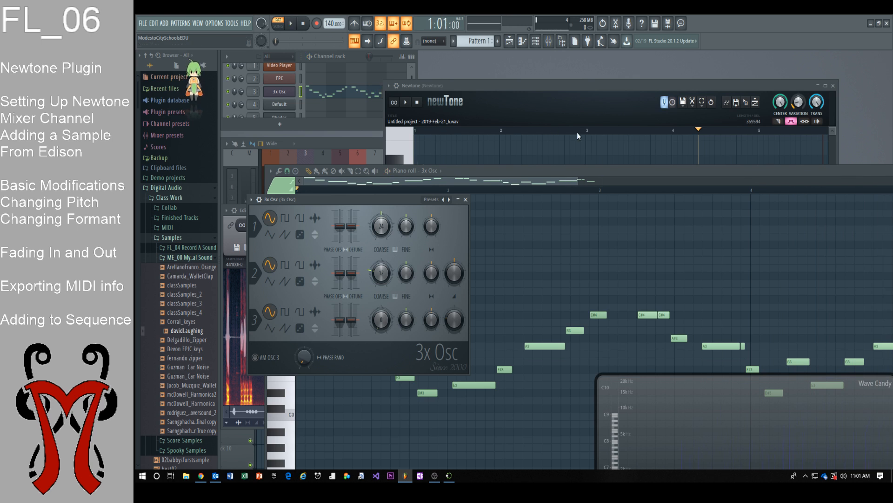
- Bring Newtone back in front of the piano roll, place its playhead shortly after bar 2, and reposition its window
click(597, 170)
click(604, 82)
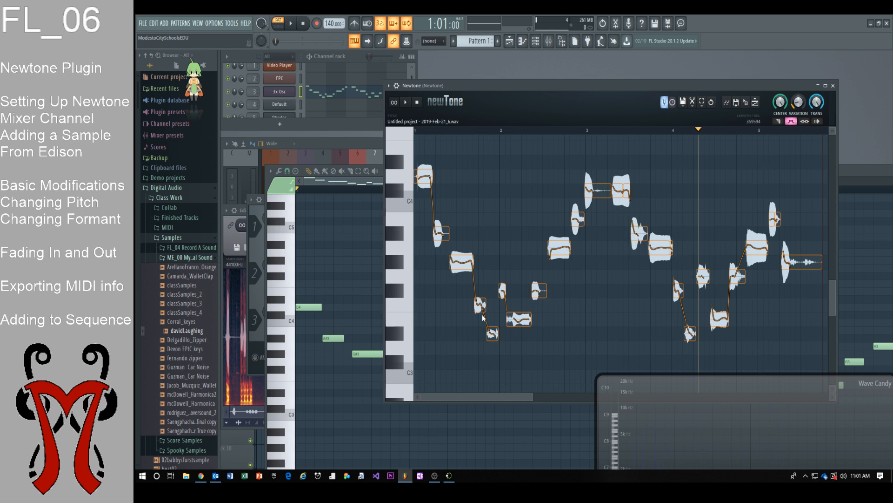
mouse_move(424, 177)
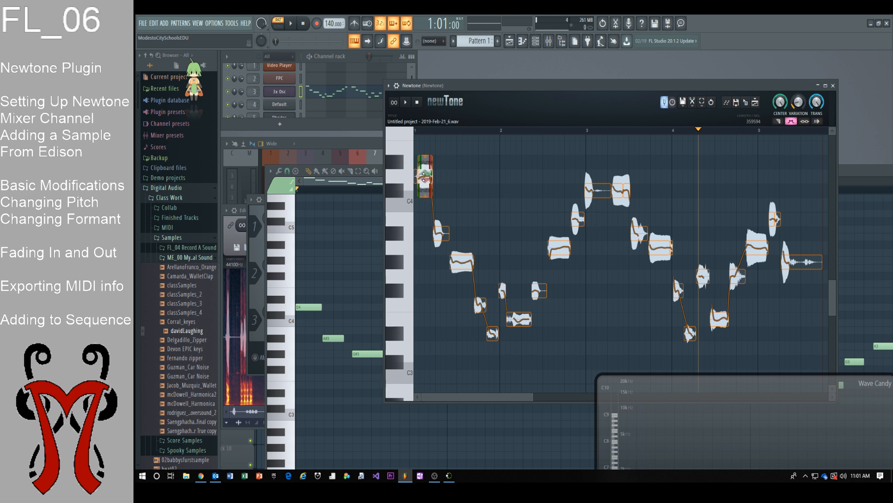
click(524, 216)
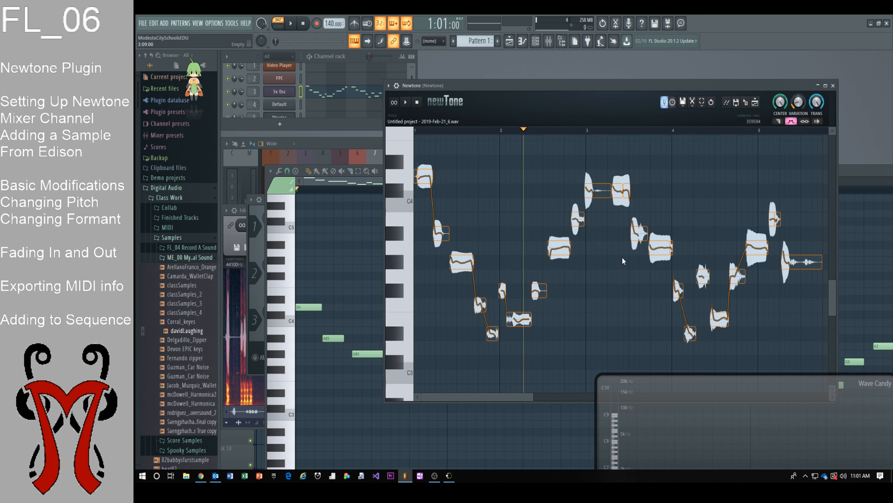
drag(624, 86, 510, 133)
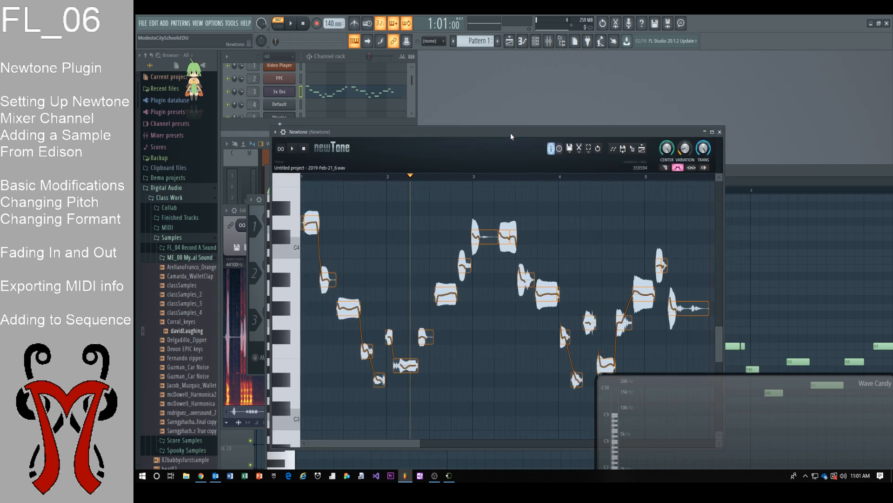
- Take a closer look at the notes leading up to bar 4 and their fade, volume and variation handles
click(549, 299)
scroll(550, 298, up, 3)
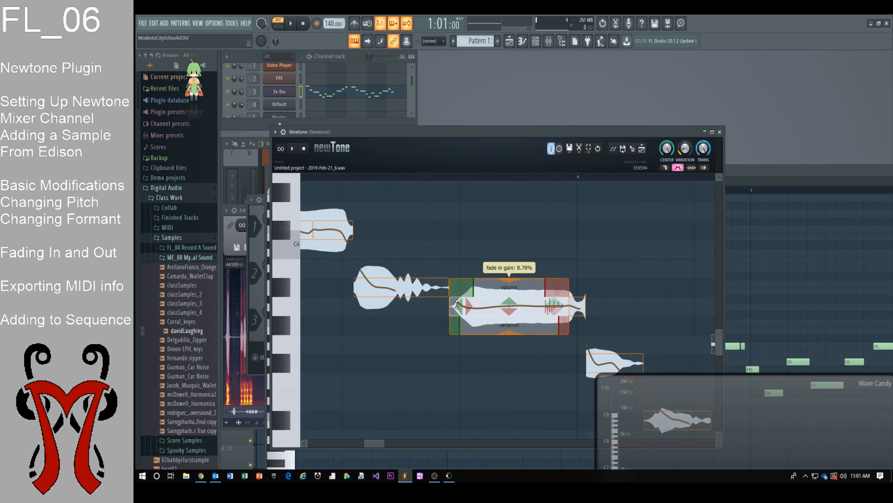
mouse_move(560, 290)
mouse_down()
mouse_move(560, 304)
mouse_move(561, 272)
mouse_move(560, 295)
mouse_move(561, 288)
mouse_up()
click(563, 257)
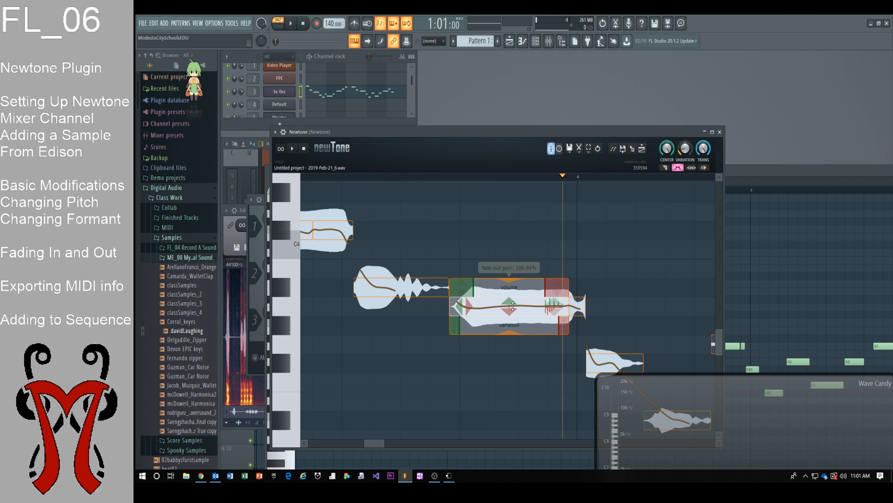
double_click(400, 293)
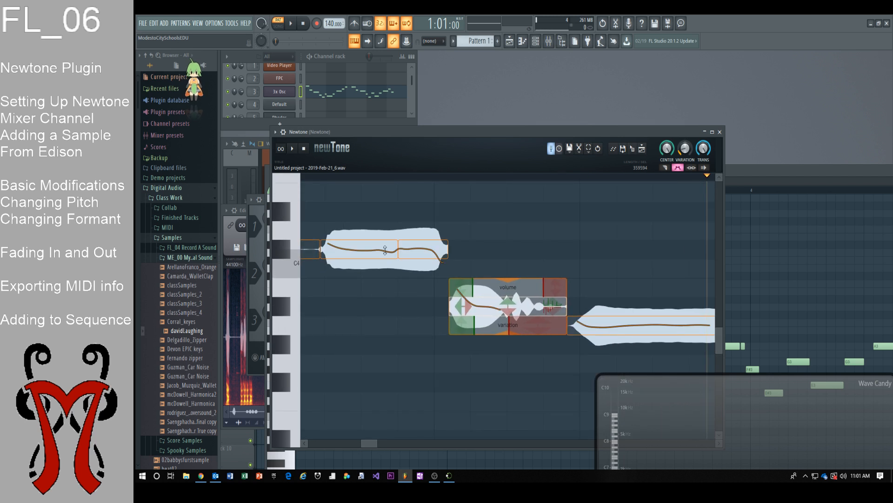
double_click(385, 250)
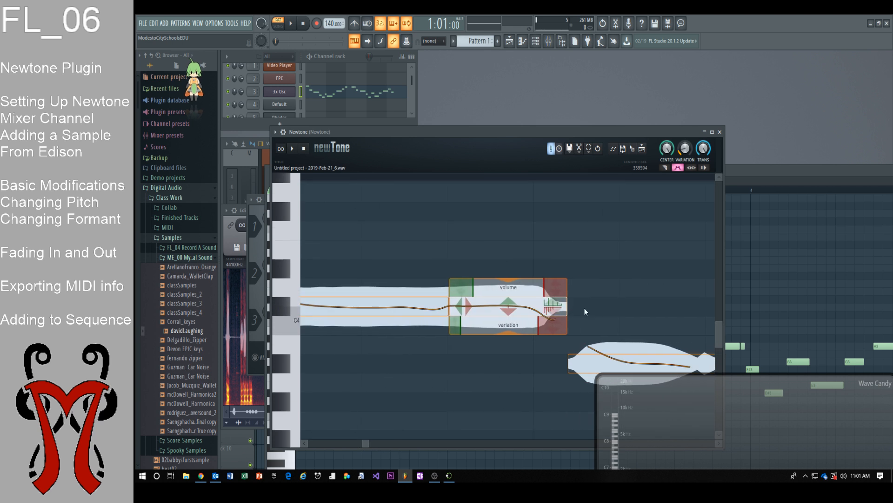
- Reopen Newtone from the mixer, and maximize its window
key(Escape)
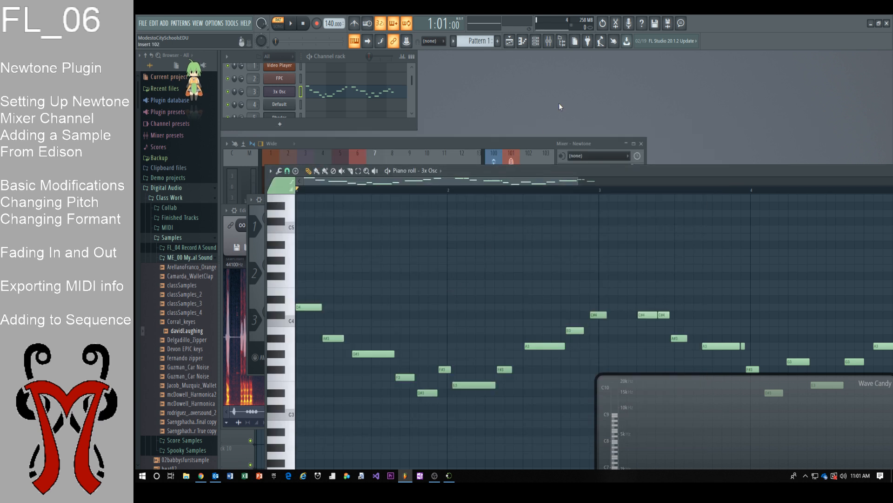
click(563, 144)
click(581, 170)
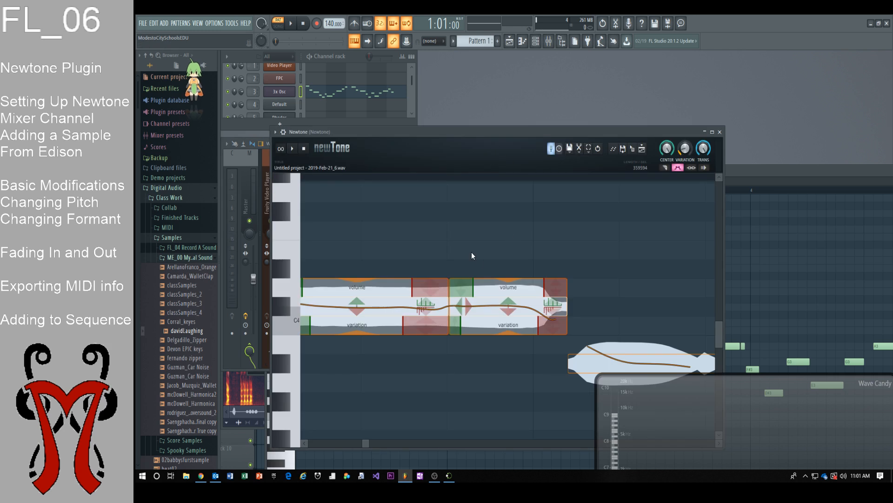
double_click(482, 132)
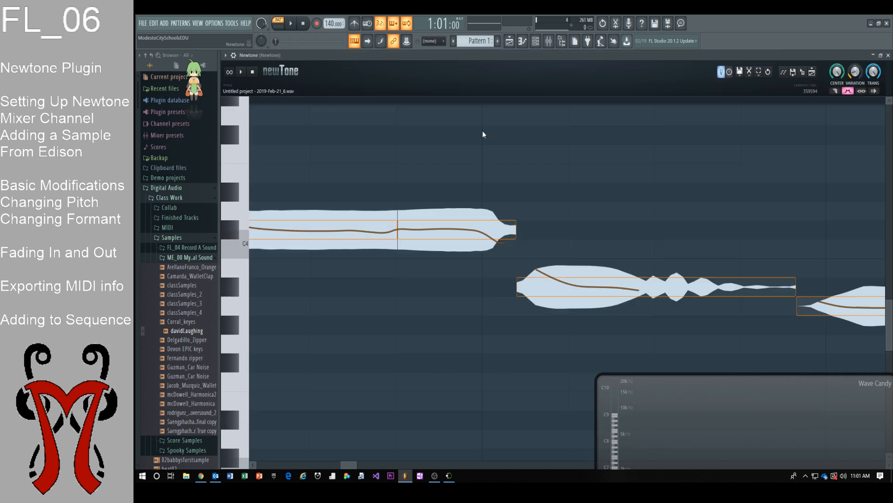
- Examine the corrected notes across the whole vocal sample, from the later bars back to bar 1
scroll(463, 290, down, 4)
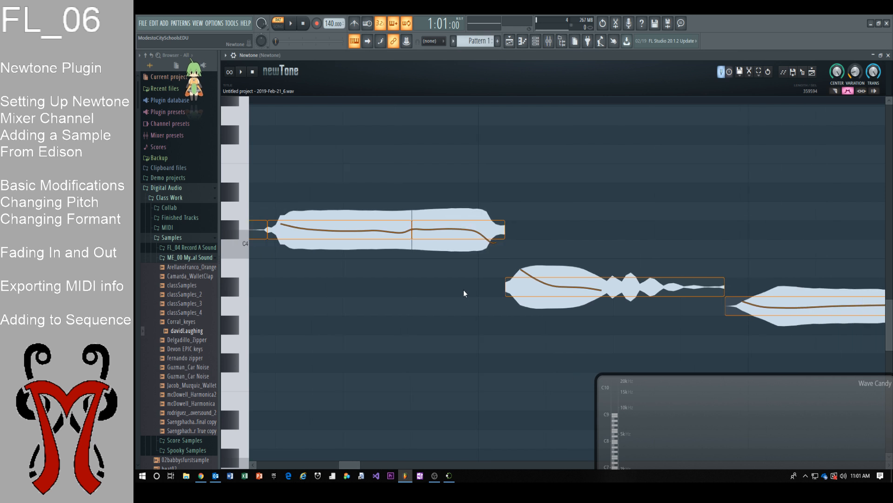
scroll(465, 289, down, 6)
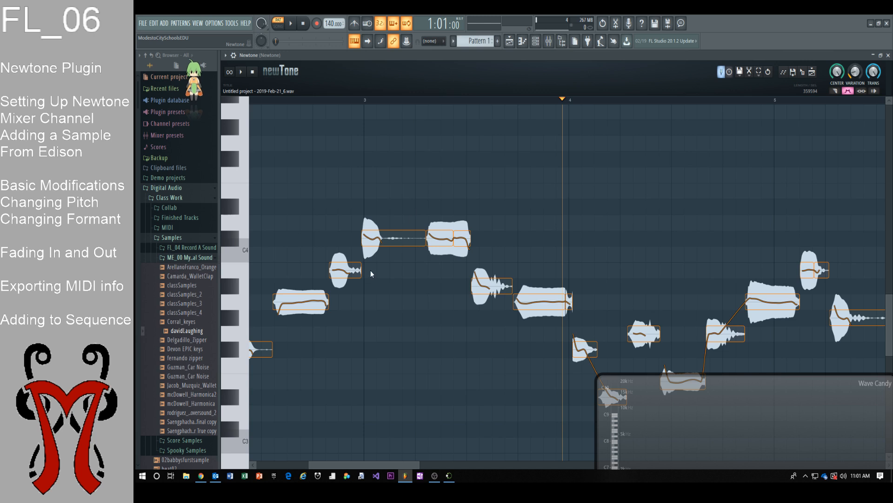
mouse_move(359, 268)
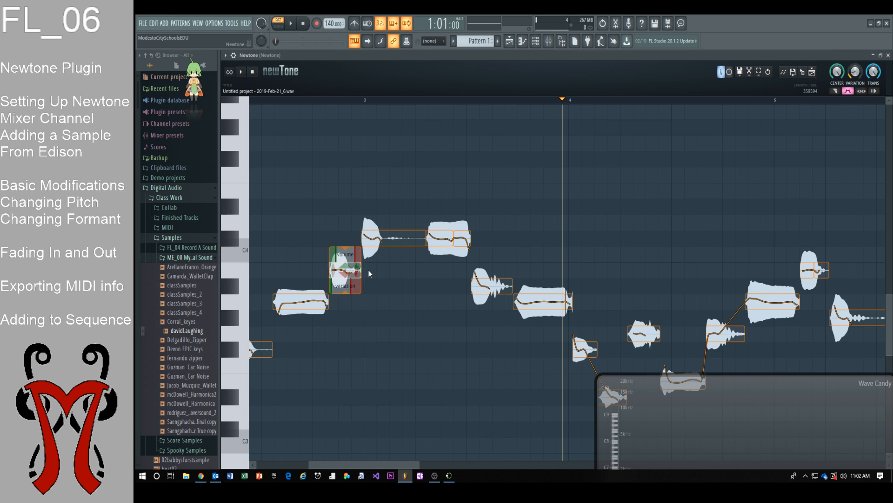
click(368, 273)
click(405, 273)
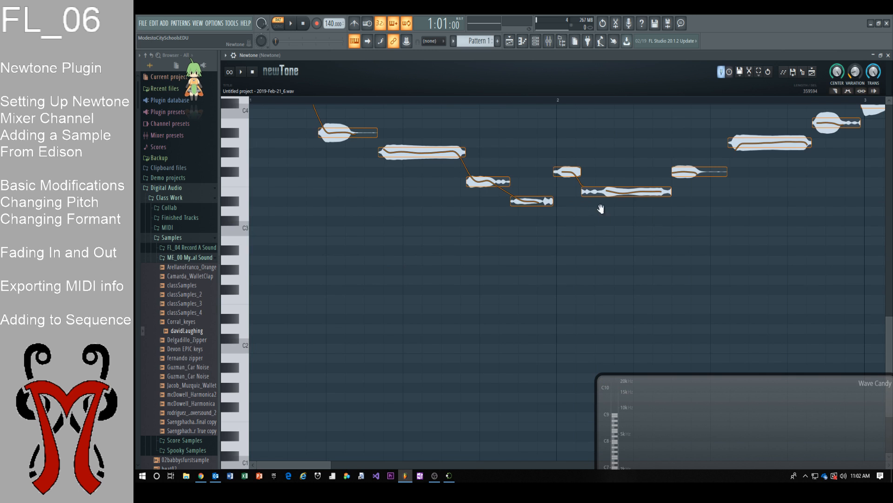
scroll(600, 209, up, 4)
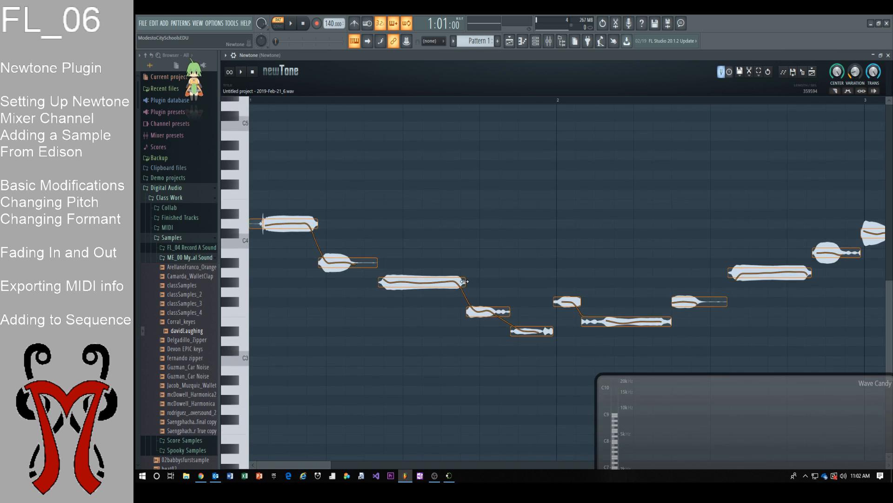
- Shorten the third note in bar 1 by moving its boundary with the following note earlier, and place the playhead within bar 1
drag(473, 281, 424, 277)
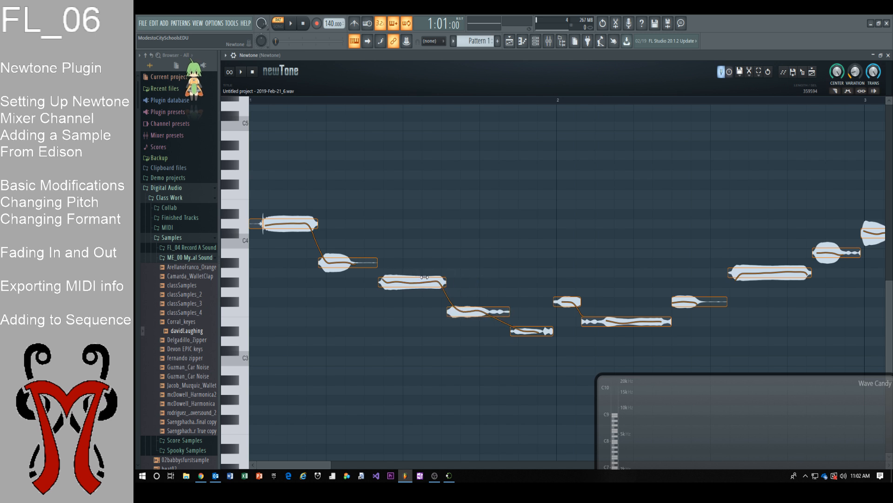
click(426, 193)
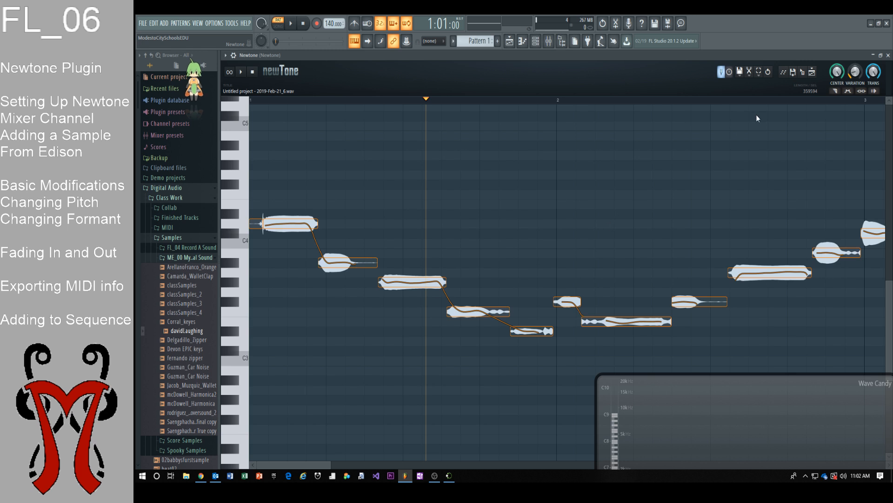
click(759, 72)
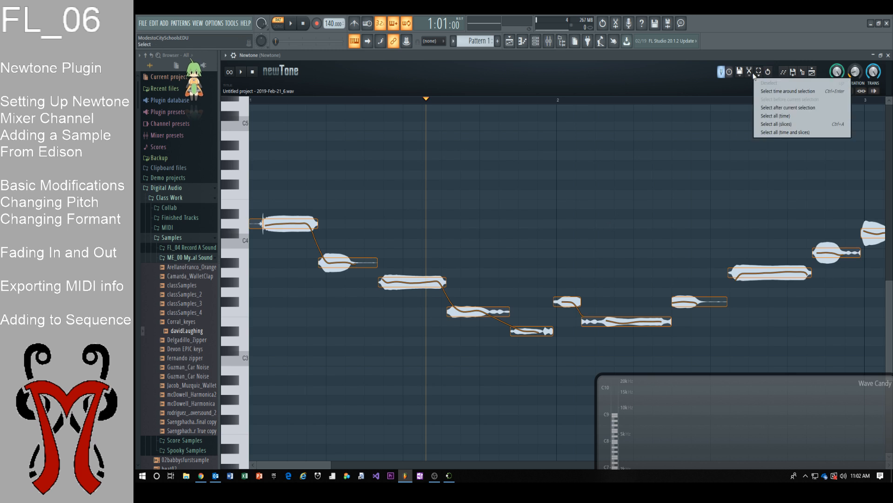
click(751, 73)
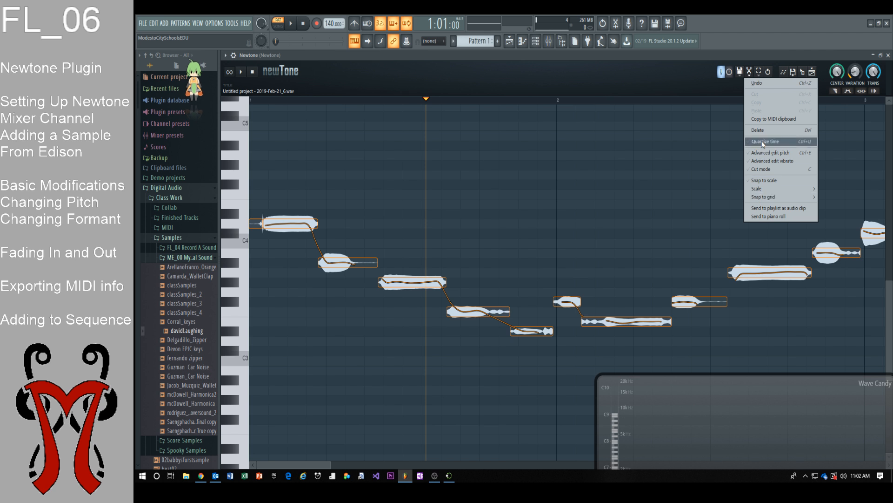
click(525, 216)
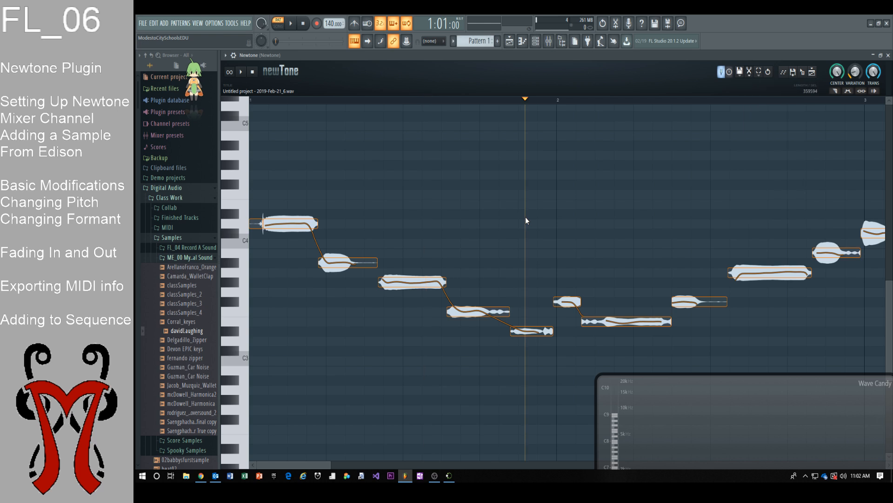
key(Escape)
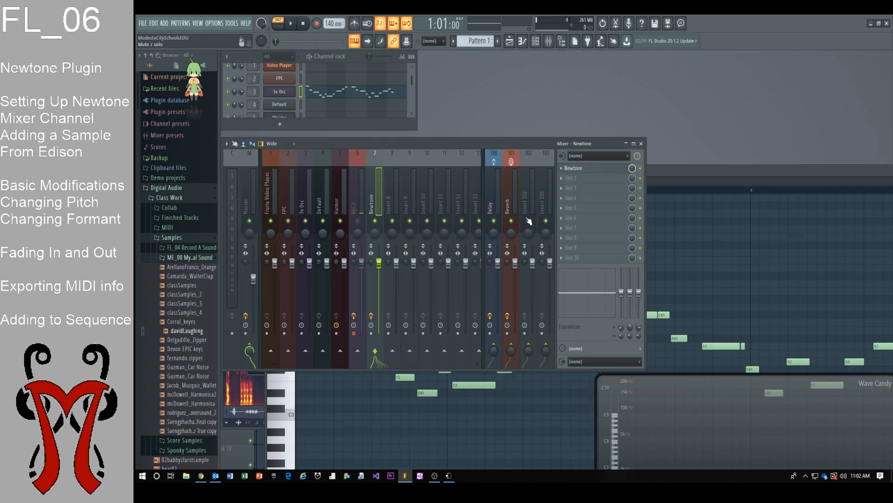
- Reopen Newtone from the mixer and return its playhead to the start of the vocal sample
click(573, 169)
scroll(574, 191, down, 6)
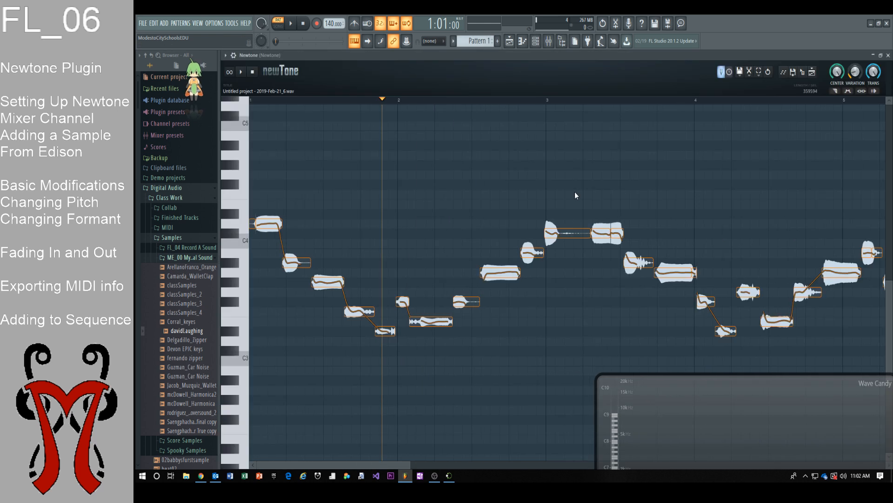
scroll(465, 210, up, 1)
scroll(464, 208, down, 4)
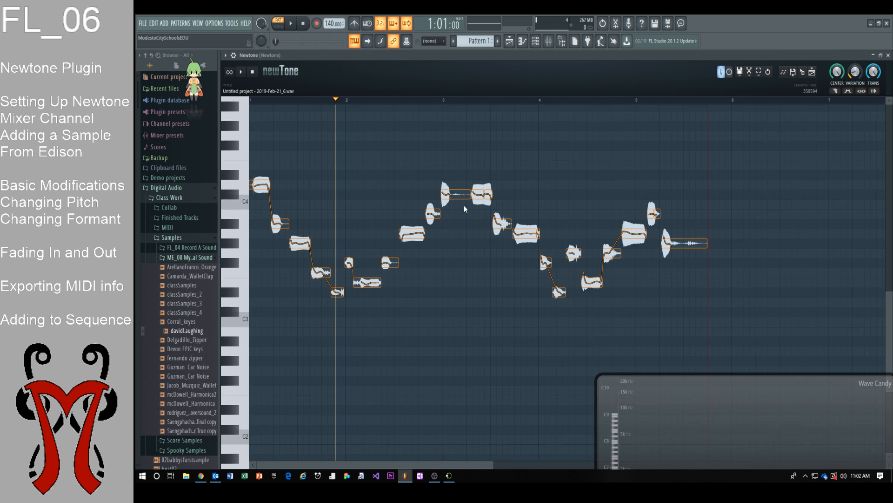
click(331, 101)
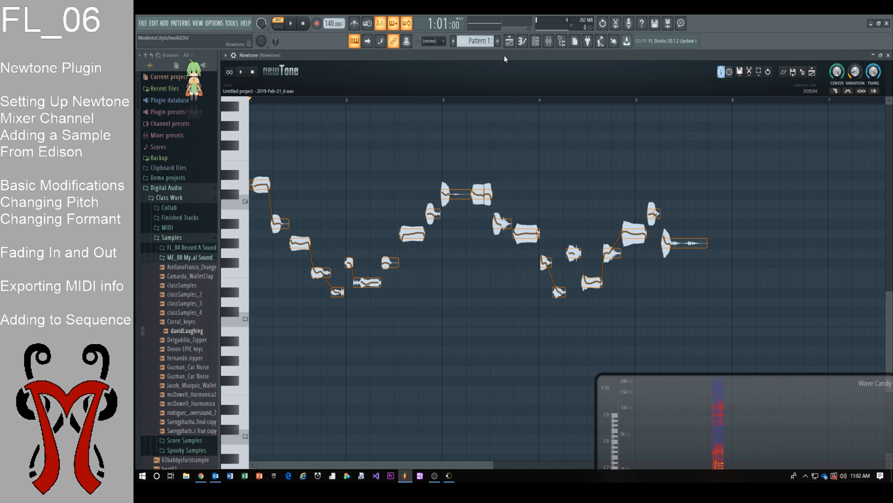
- Restore Newtone from its maximized size and move its window lower to free space in the workspace
double_click(526, 56)
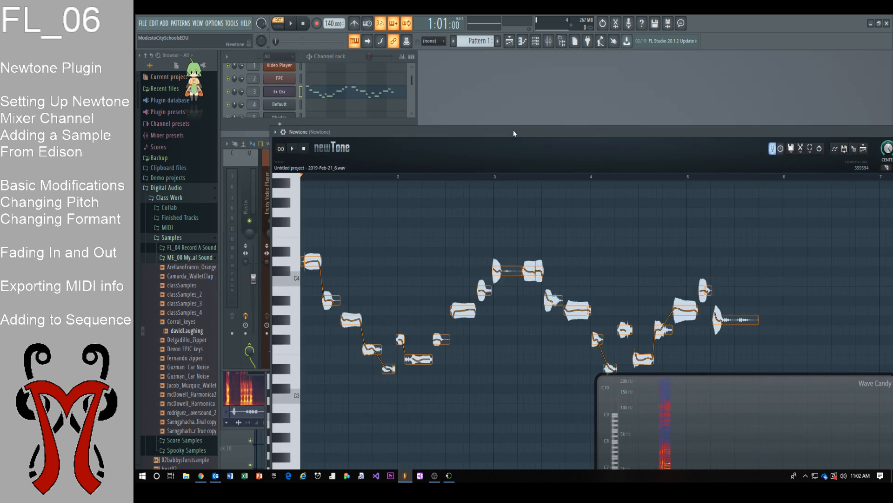
drag(514, 134, 461, 251)
drag(753, 162, 628, 197)
- Open the Playlist, move its window clear of the browser side, and delete both existing audio clips from Track 1
click(510, 43)
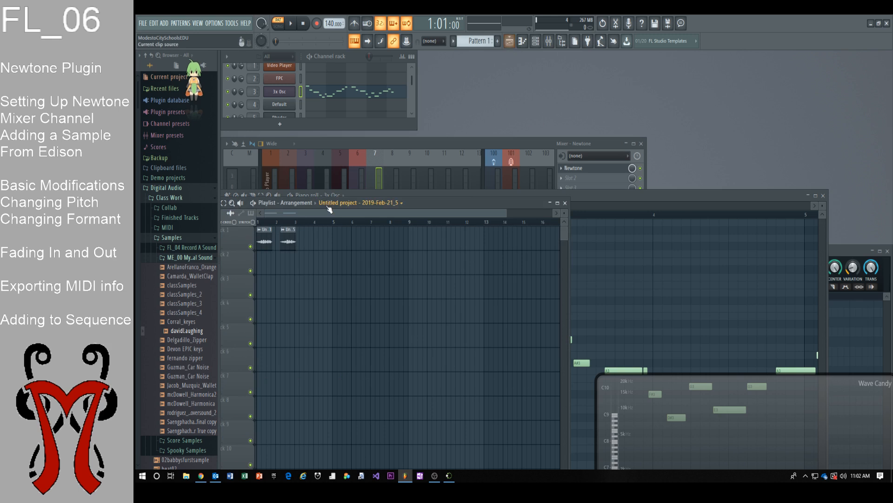
drag(417, 203, 643, 82)
right_click(515, 116)
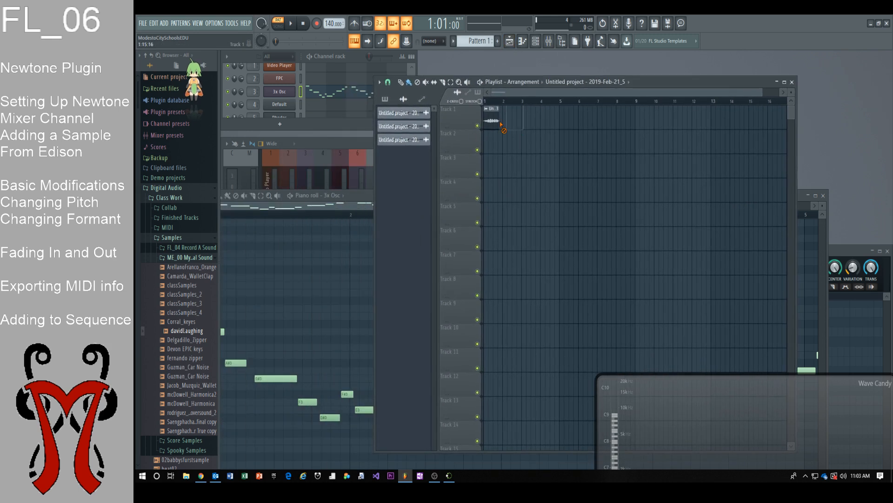
right_click(492, 116)
- Bring Newtone to the front and reposition its window so the first Playlist tracks stay uncovered
click(848, 251)
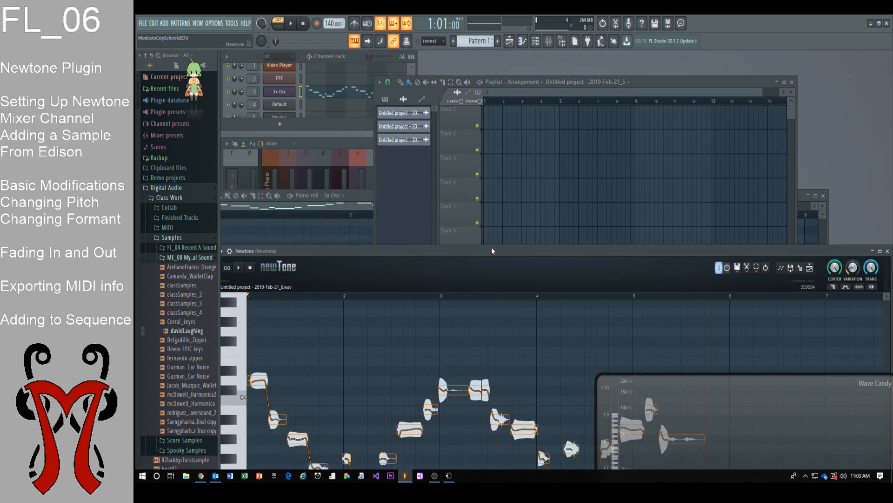
drag(493, 250, 644, 299)
click(839, 117)
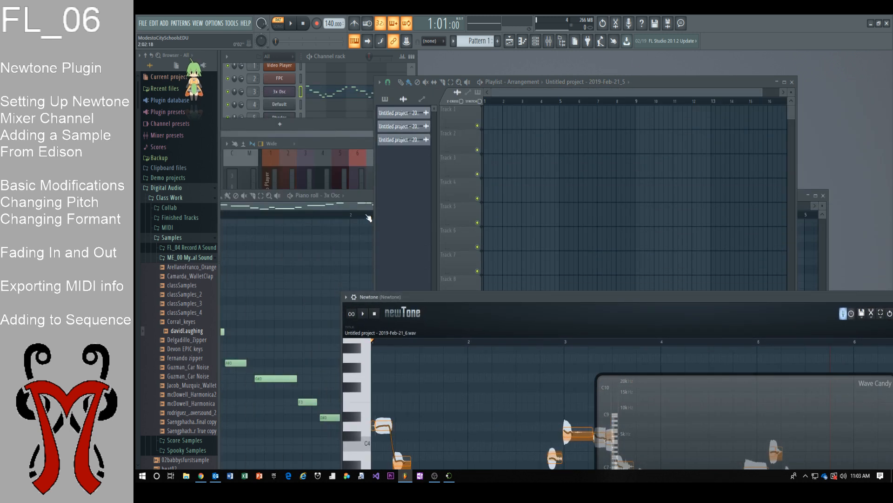
- Open Edison from the REC 2 mixer track, reposition it, and place its original vocal selection at bar 1 of Playlist Track 1
click(322, 125)
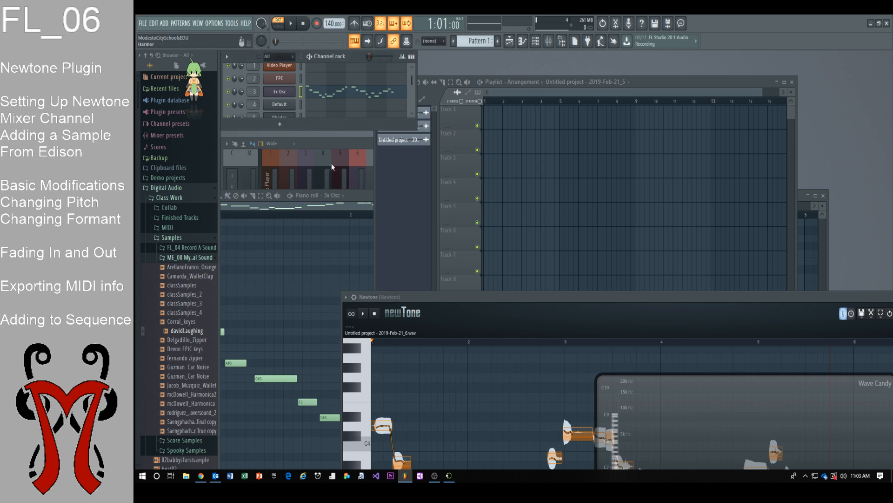
click(334, 139)
click(356, 213)
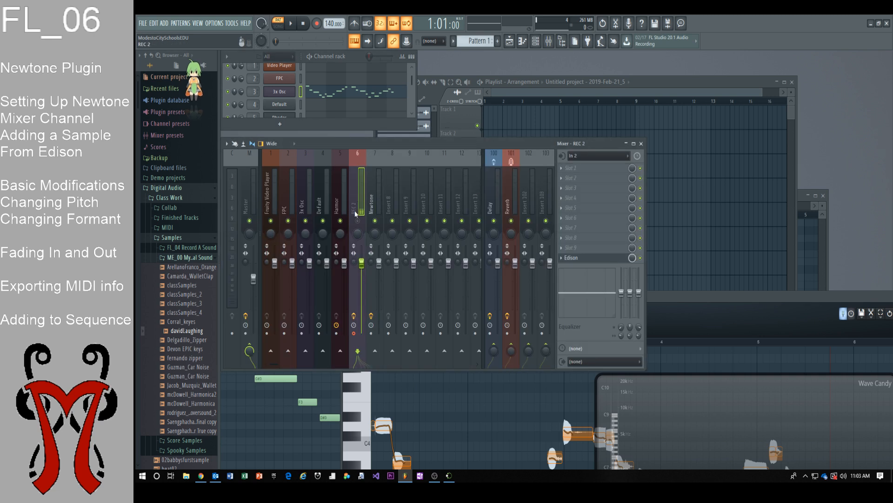
click(582, 257)
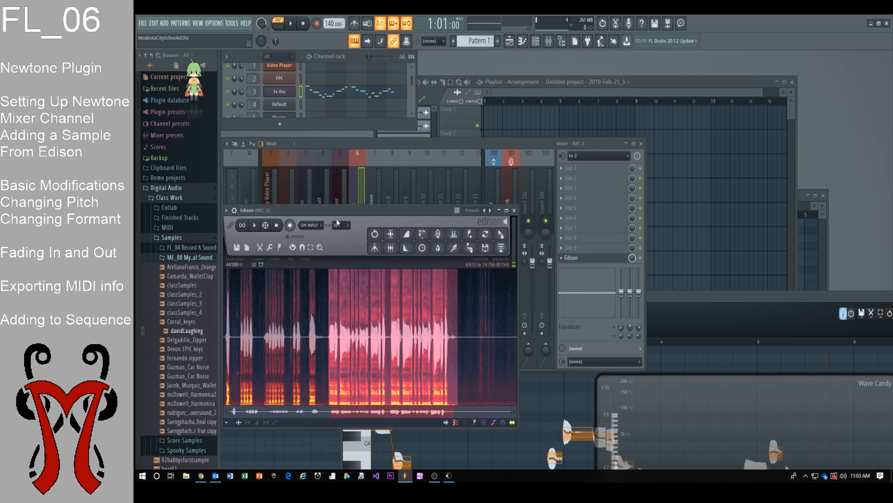
drag(359, 208, 409, 206)
drag(551, 234, 490, 114)
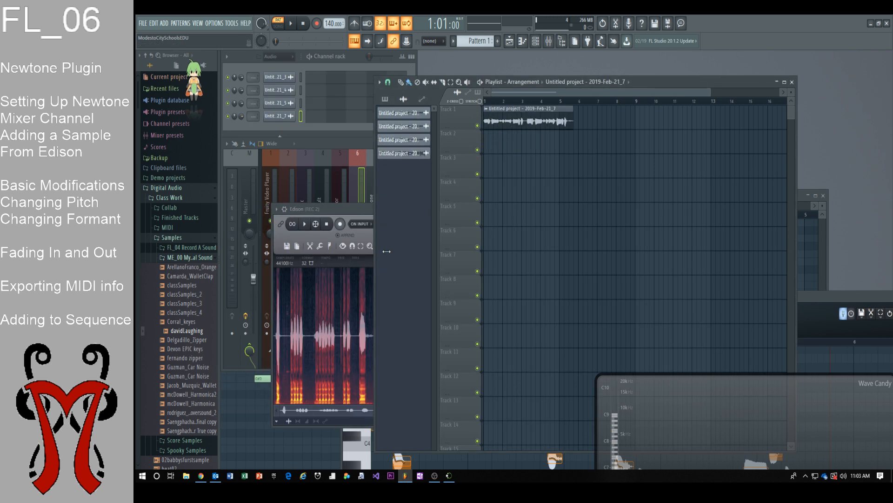
- Bring Newtone forward beneath the Playlist tracks and place its corrected audio on Track 1 after the original clip, within bar 6
drag(819, 299, 813, 300)
drag(661, 175, 718, 145)
drag(856, 162, 856, 131)
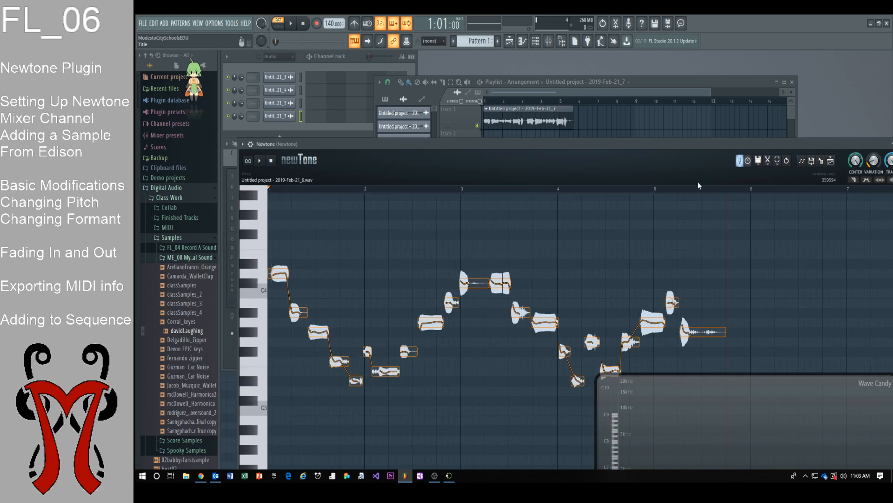
drag(668, 143, 598, 186)
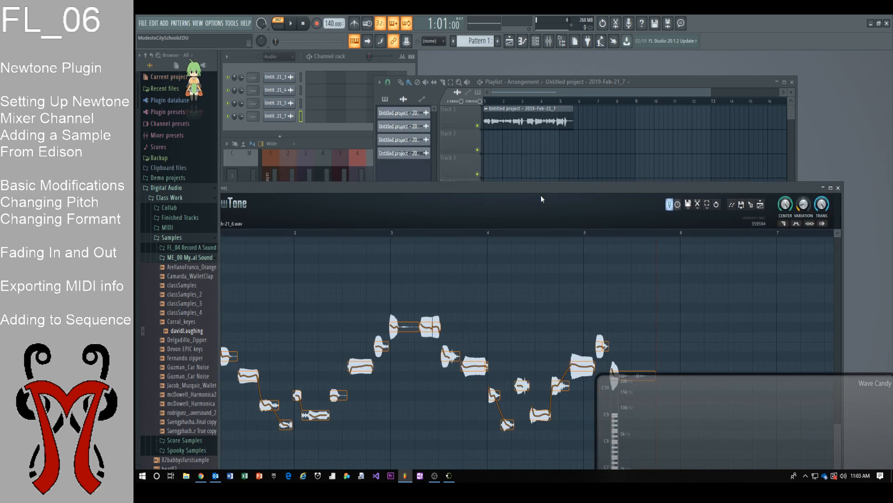
drag(541, 194, 492, 200)
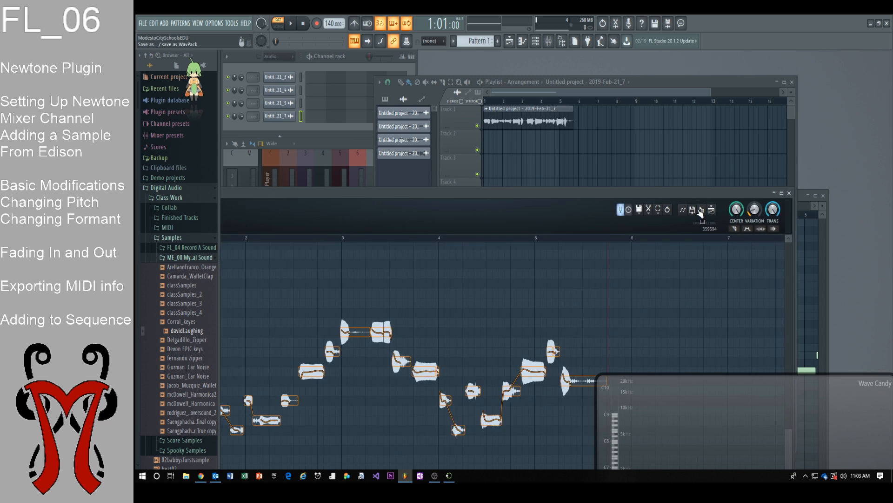
drag(703, 211, 589, 113)
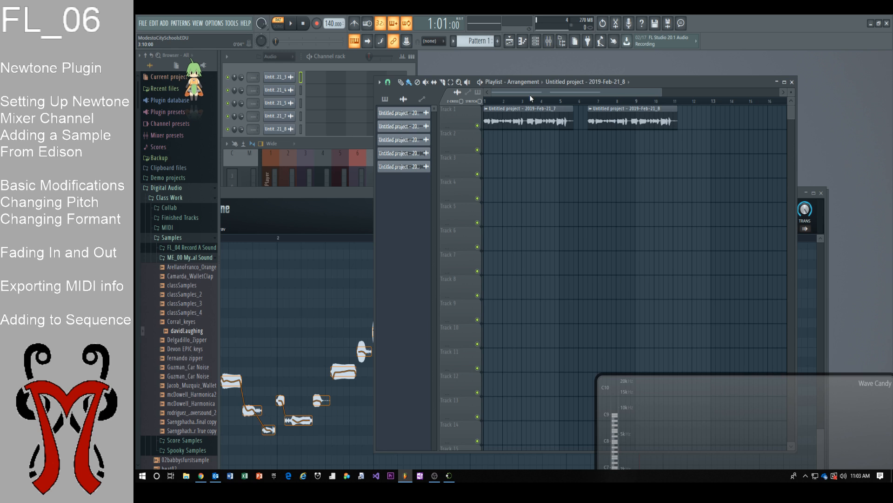
- Play the Playlist in song mode from bar 1 to compare the original and corrected vocal clips, and stop playback
click(482, 102)
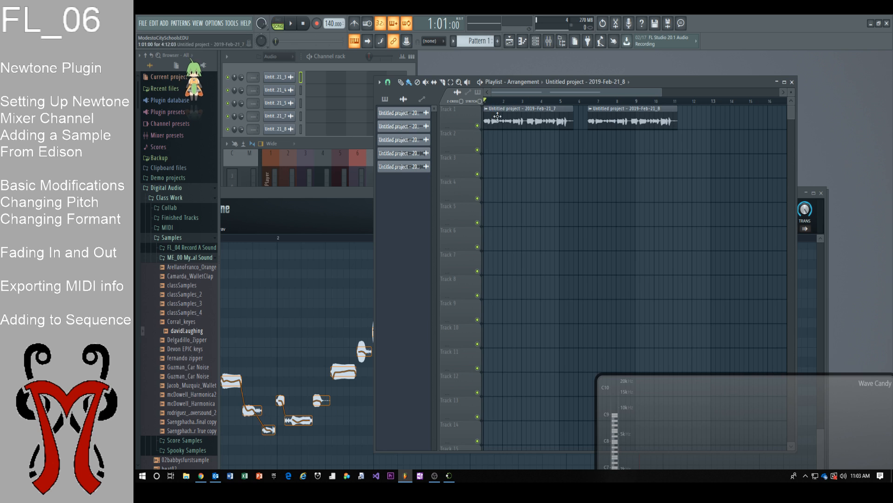
key(space)
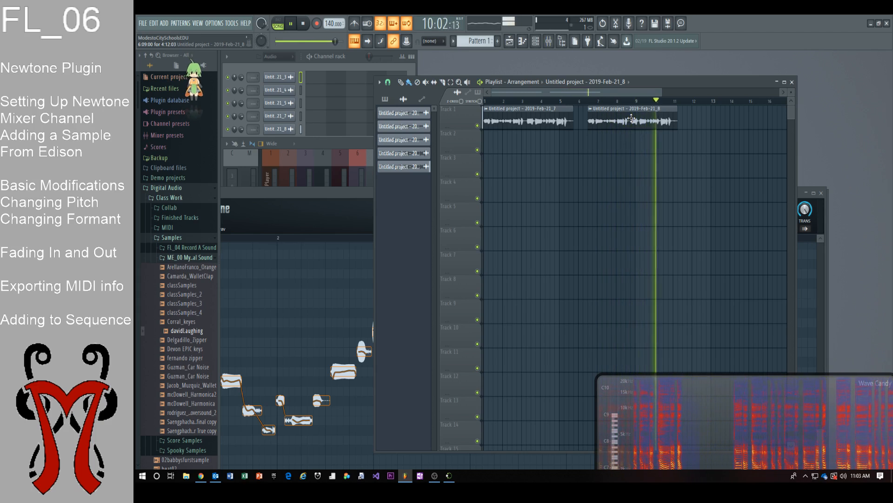
key(space)
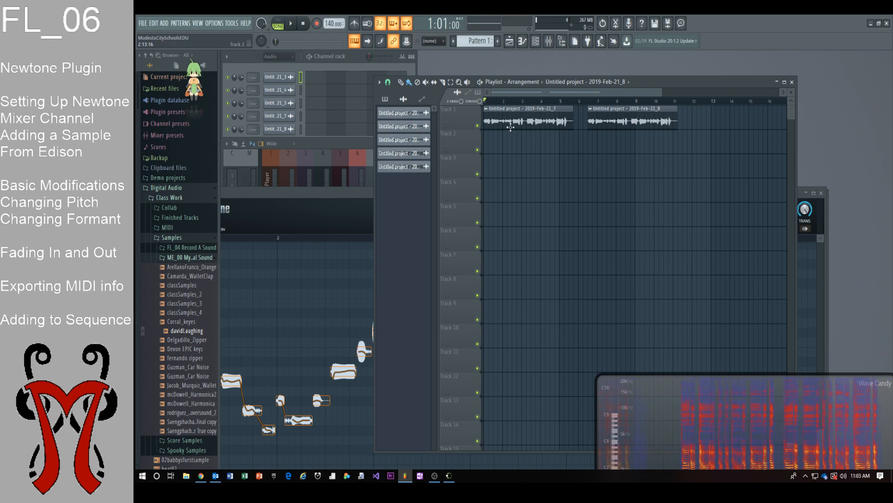